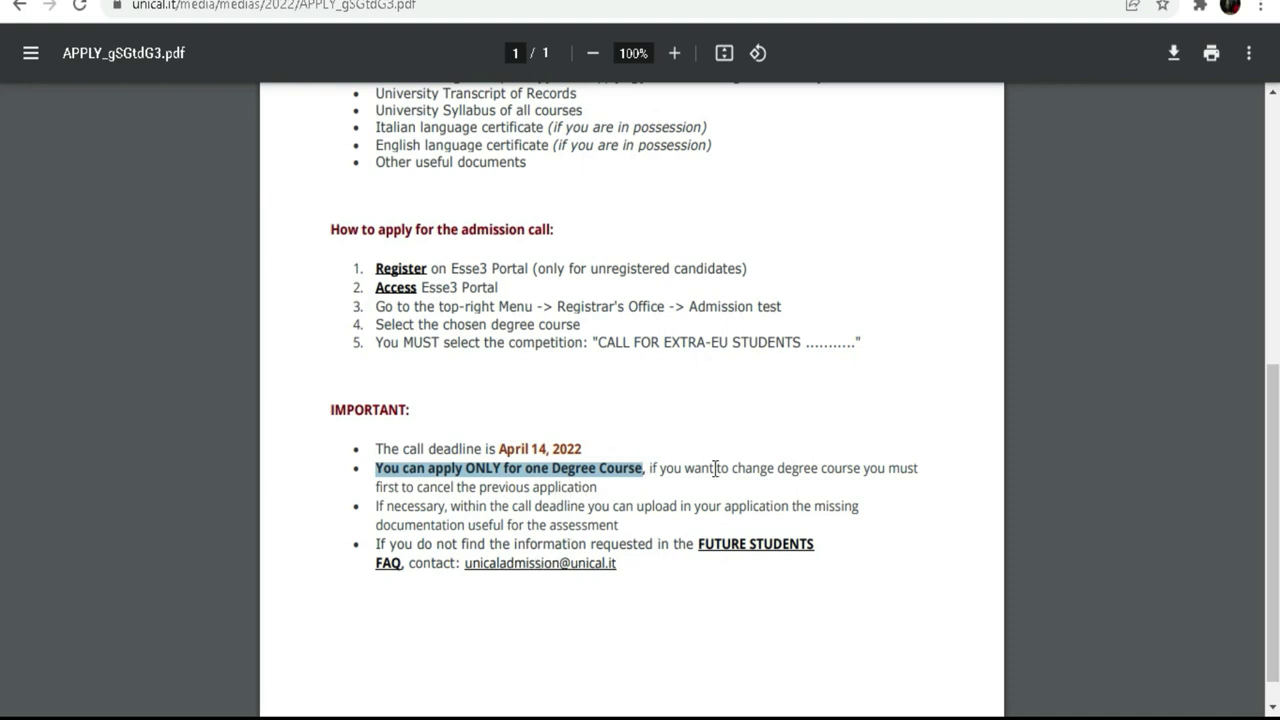
Step: Highlight the degree-change rule in the admission call, then follow its Register link to the Unical Admission page
drag(651, 463, 600, 486)
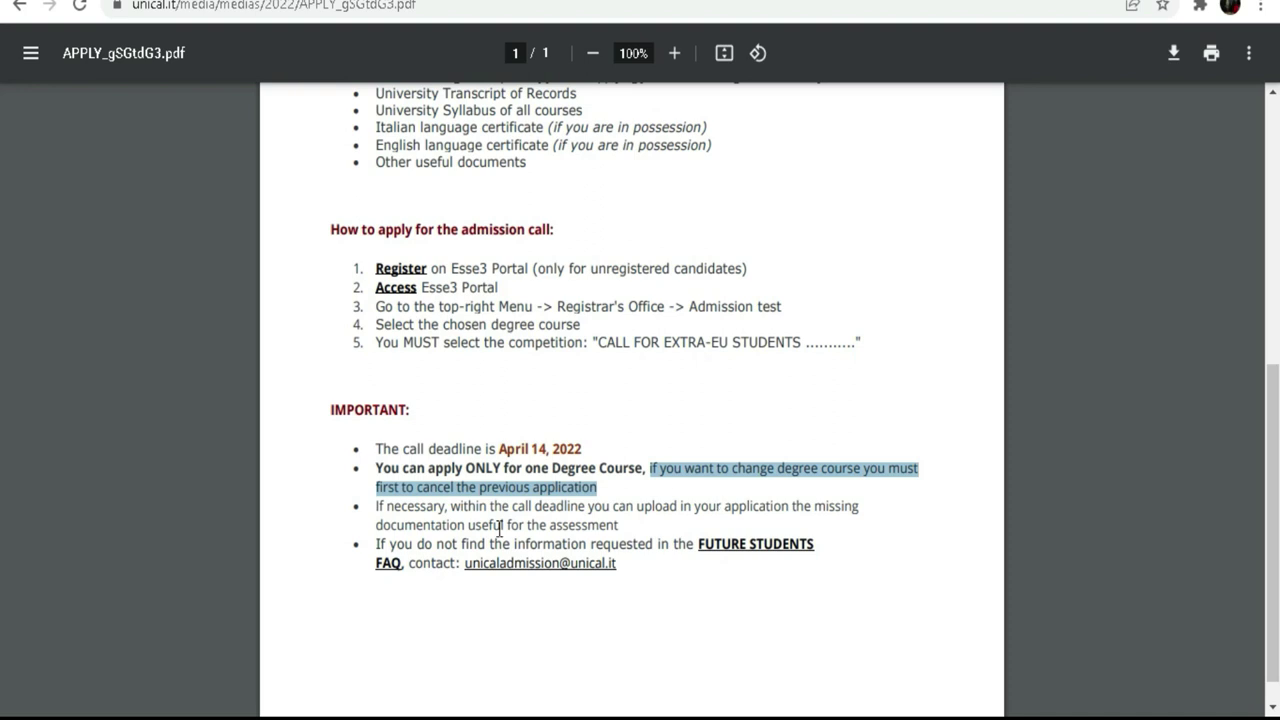
scroll(499, 528, up, 4)
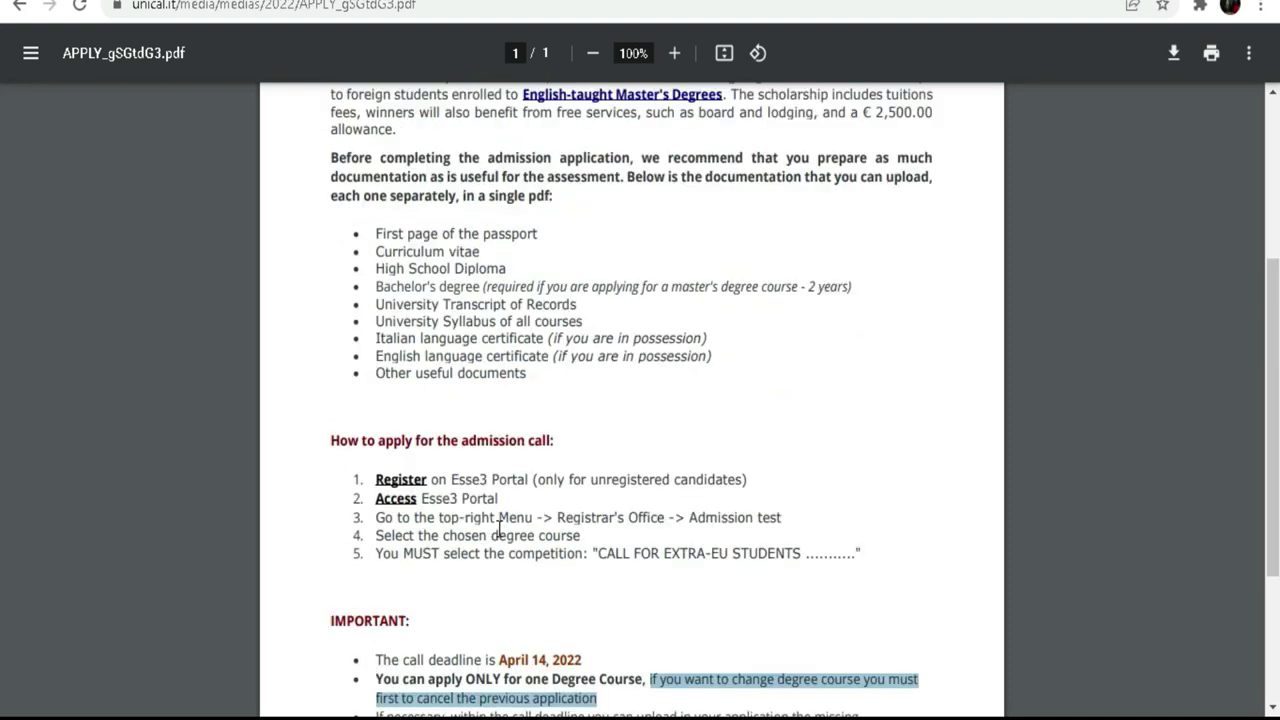
click(401, 486)
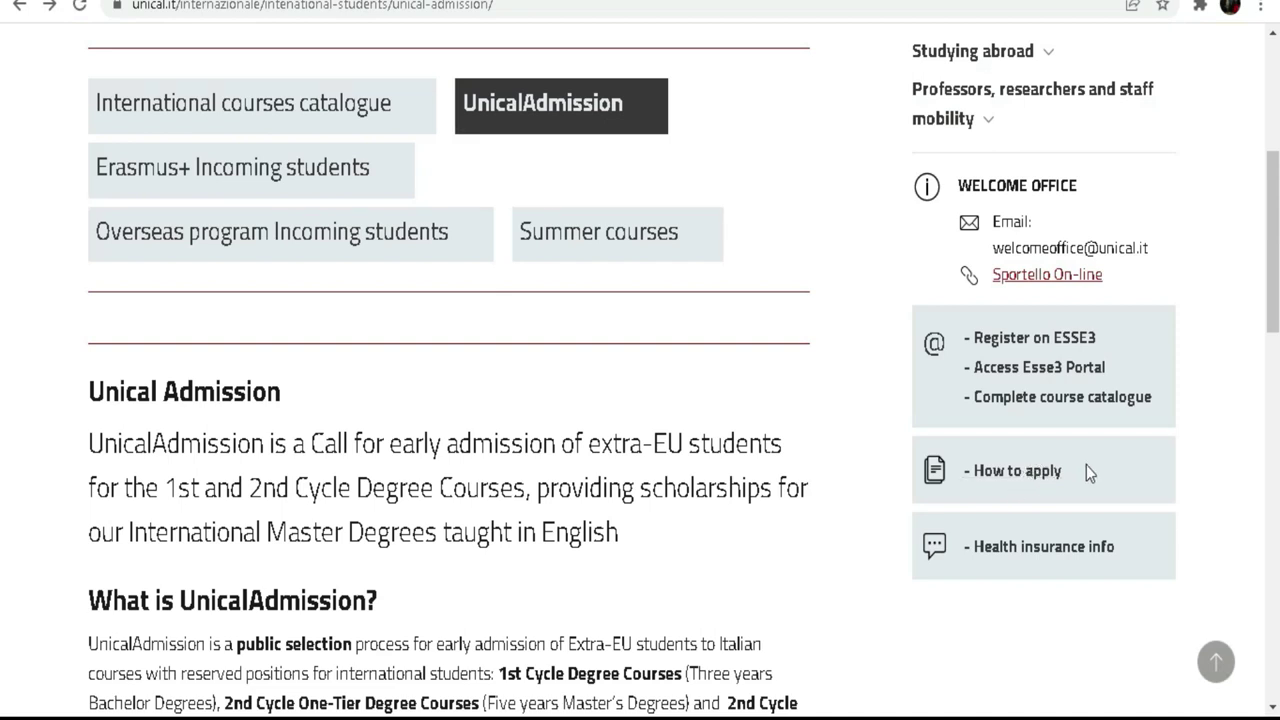
Step: Open the Registration ESSE3 overview page and dismiss the Google Translate offer
click(1035, 345)
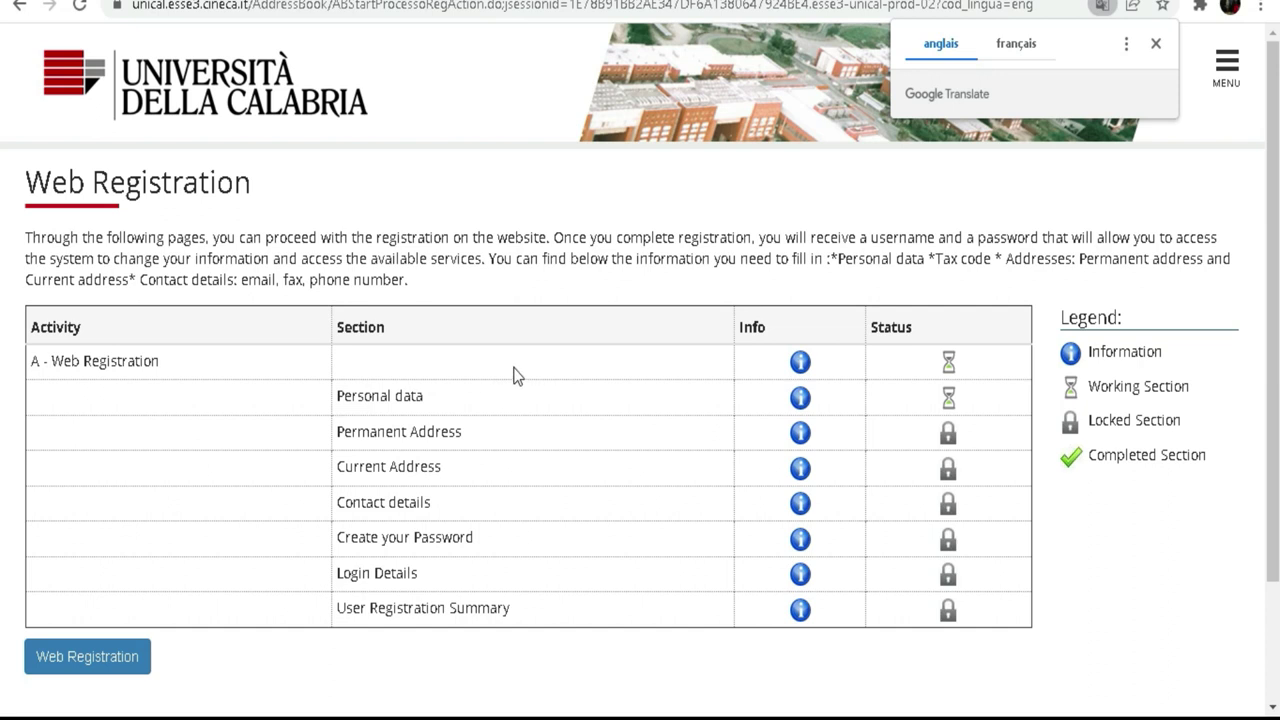
scroll(513, 375, down, 3)
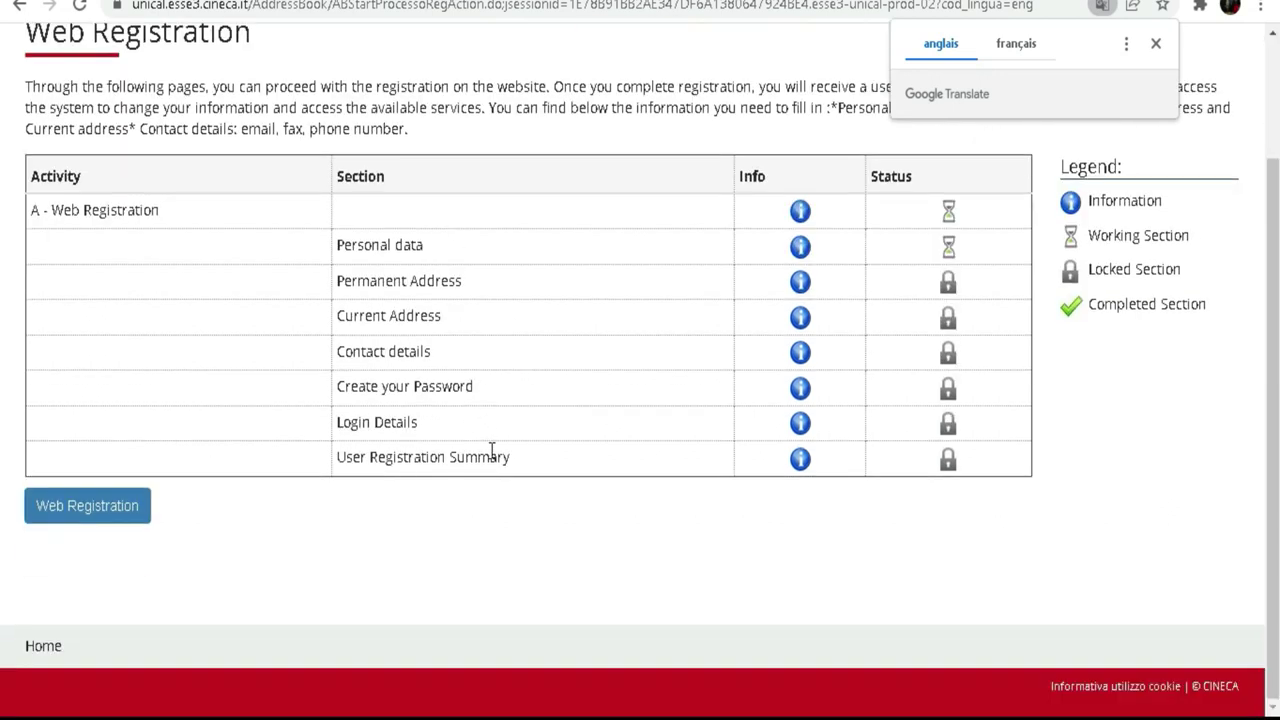
scroll(533, 508, up, 2)
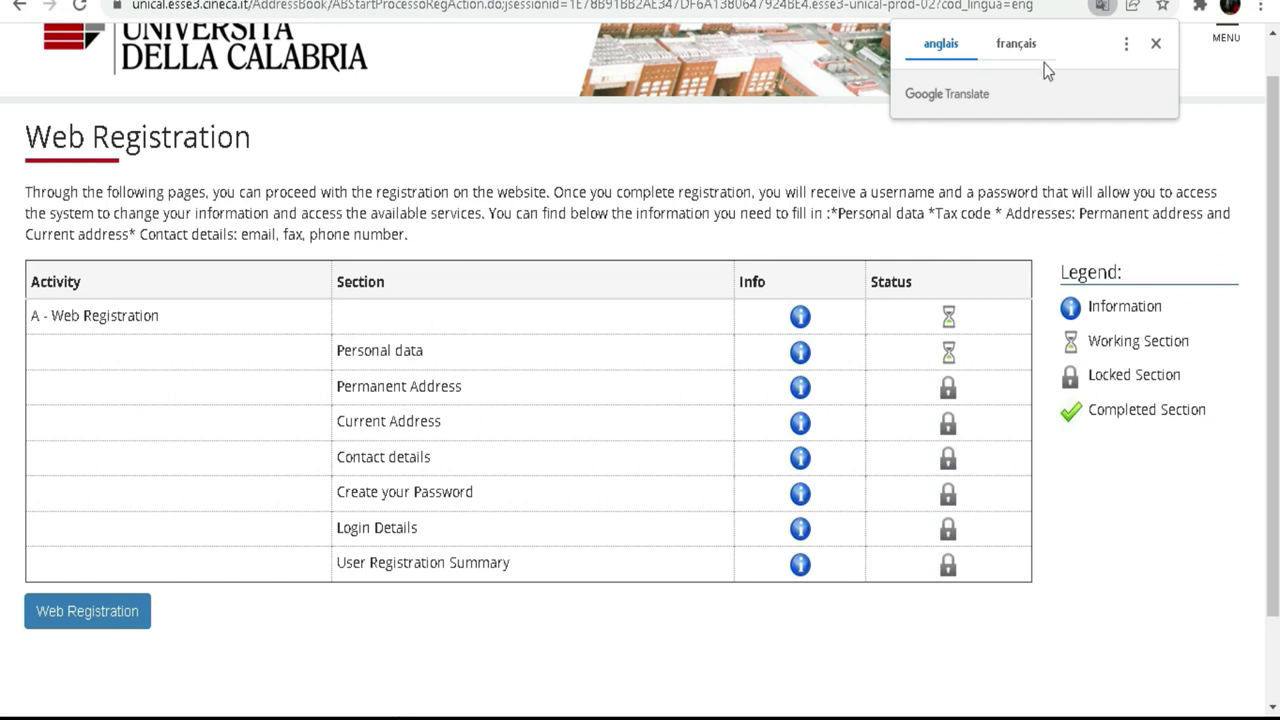
click(1156, 46)
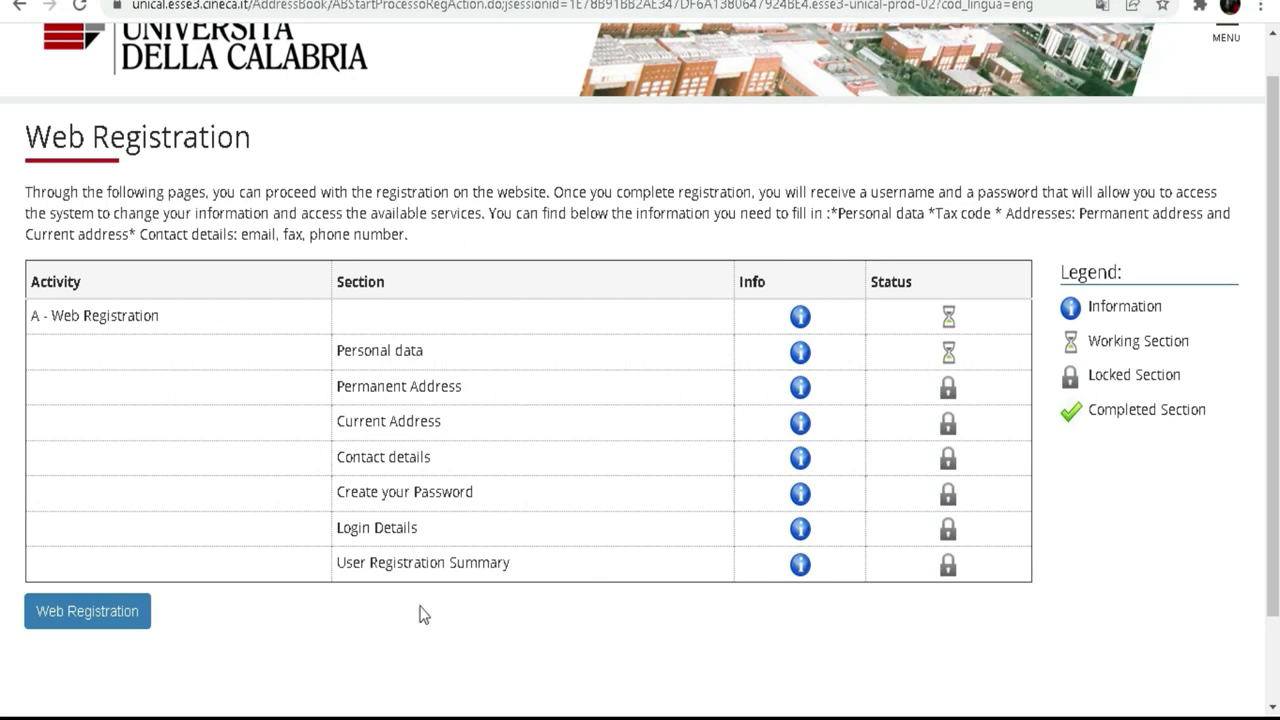
Step: Start Web Registration and bring up the on-screen keyboard for the Name field
click(92, 626)
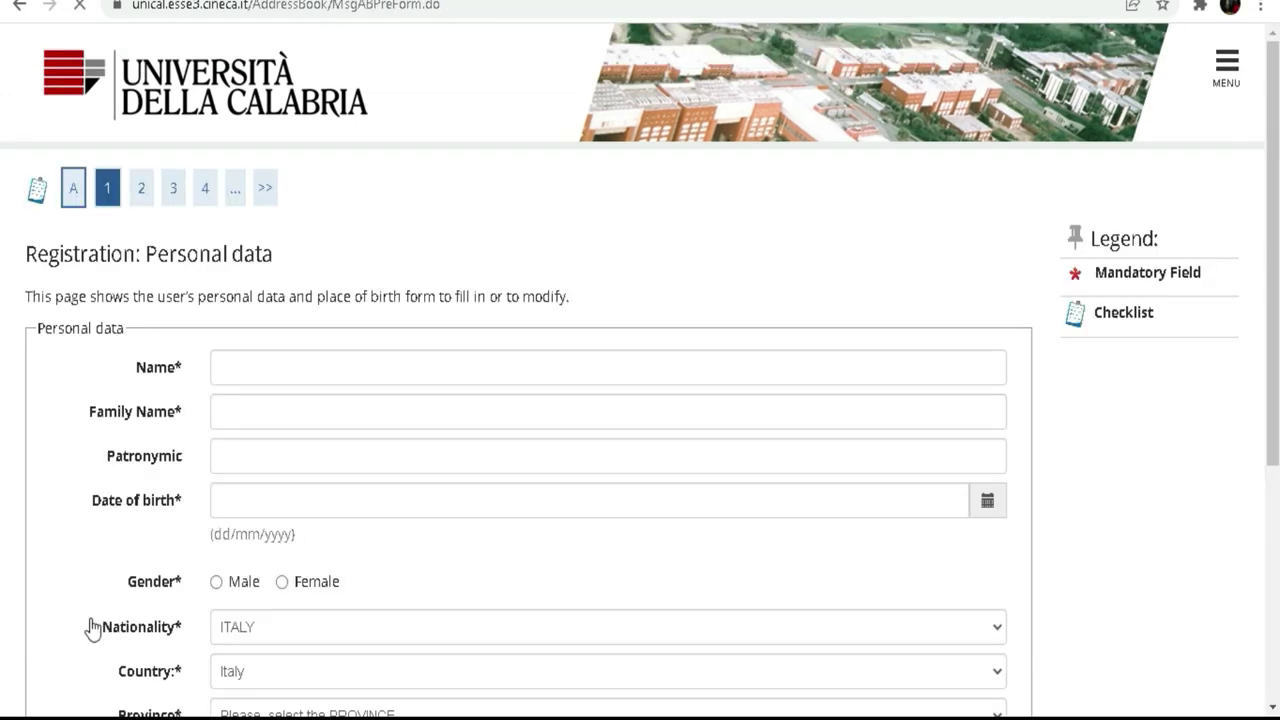
scroll(531, 100, down, 3)
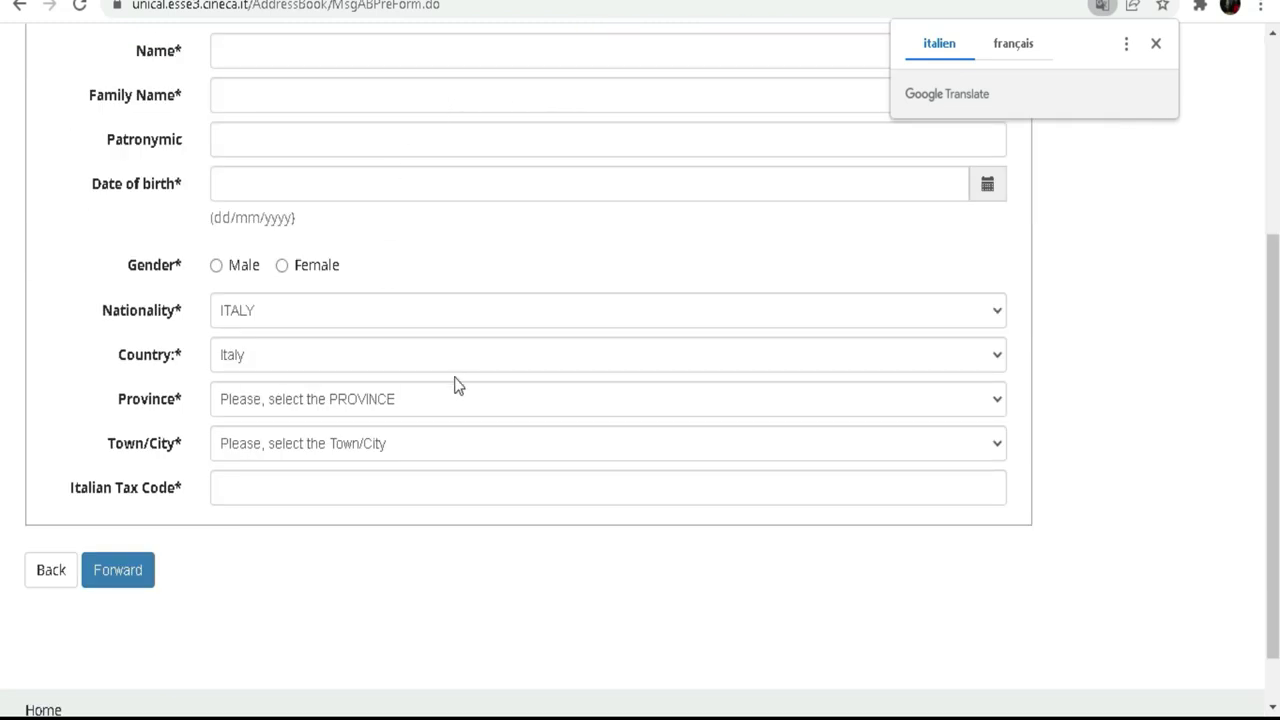
scroll(470, 345, up, 1)
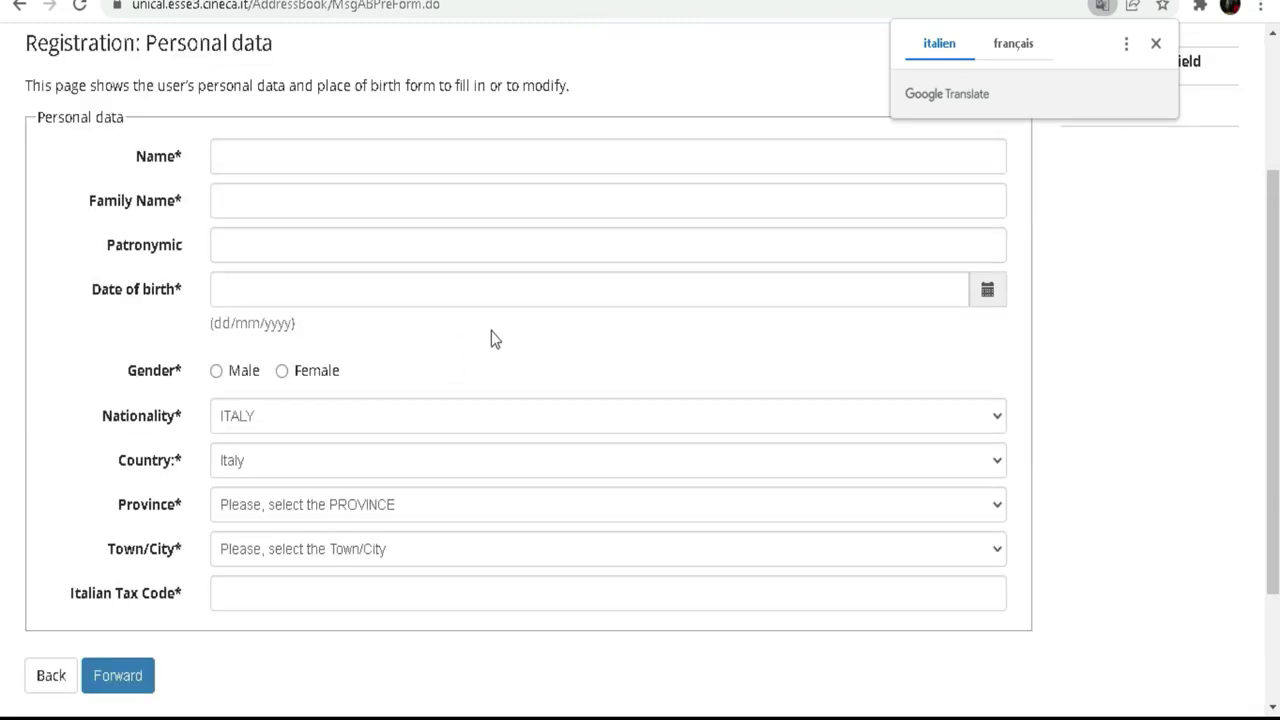
click(339, 156)
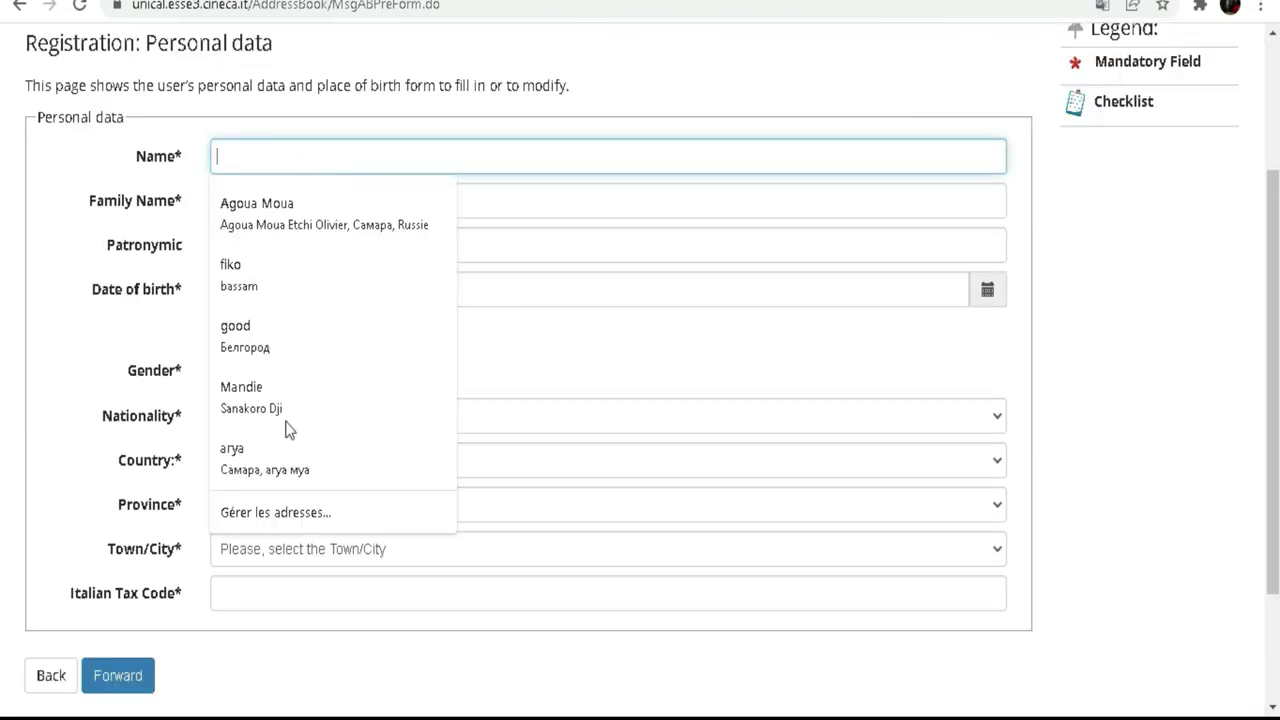
key(super+ctrl+o)
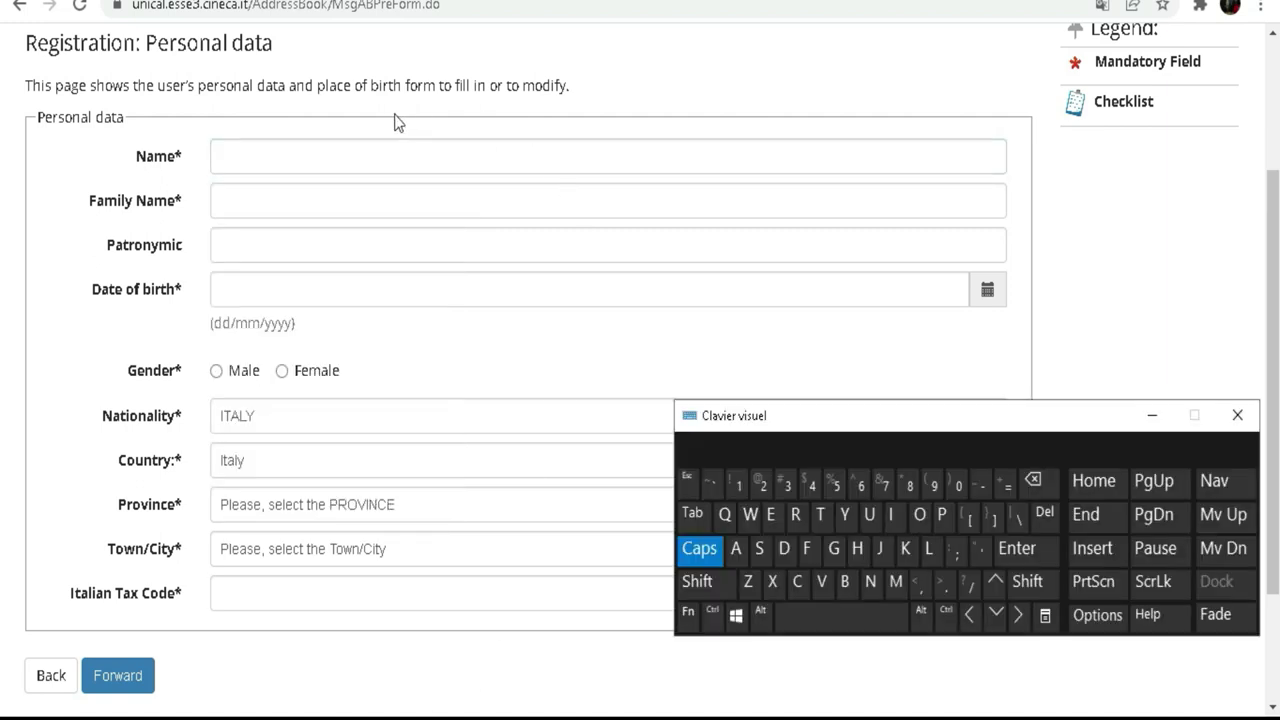
click(362, 155)
click(369, 155)
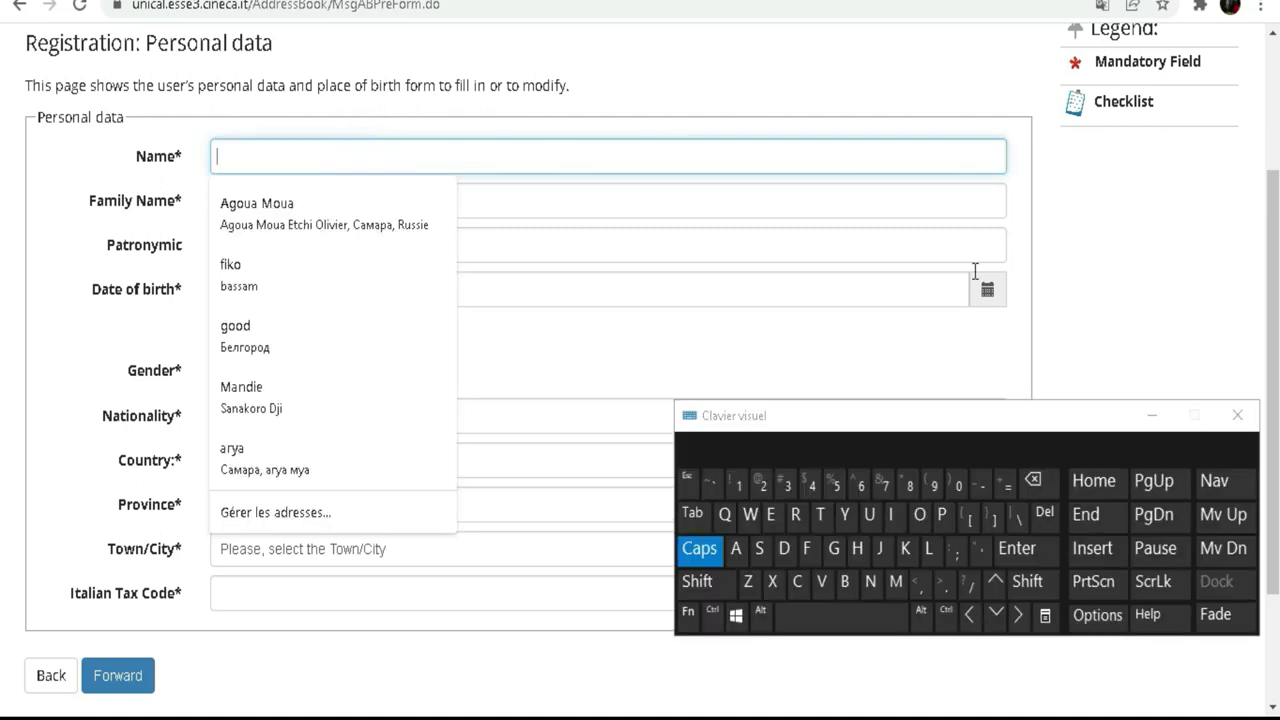
Step: Enter the applicant's first name and family name with the on-screen keyboard
click(929, 550)
click(892, 515)
click(905, 549)
click(922, 526)
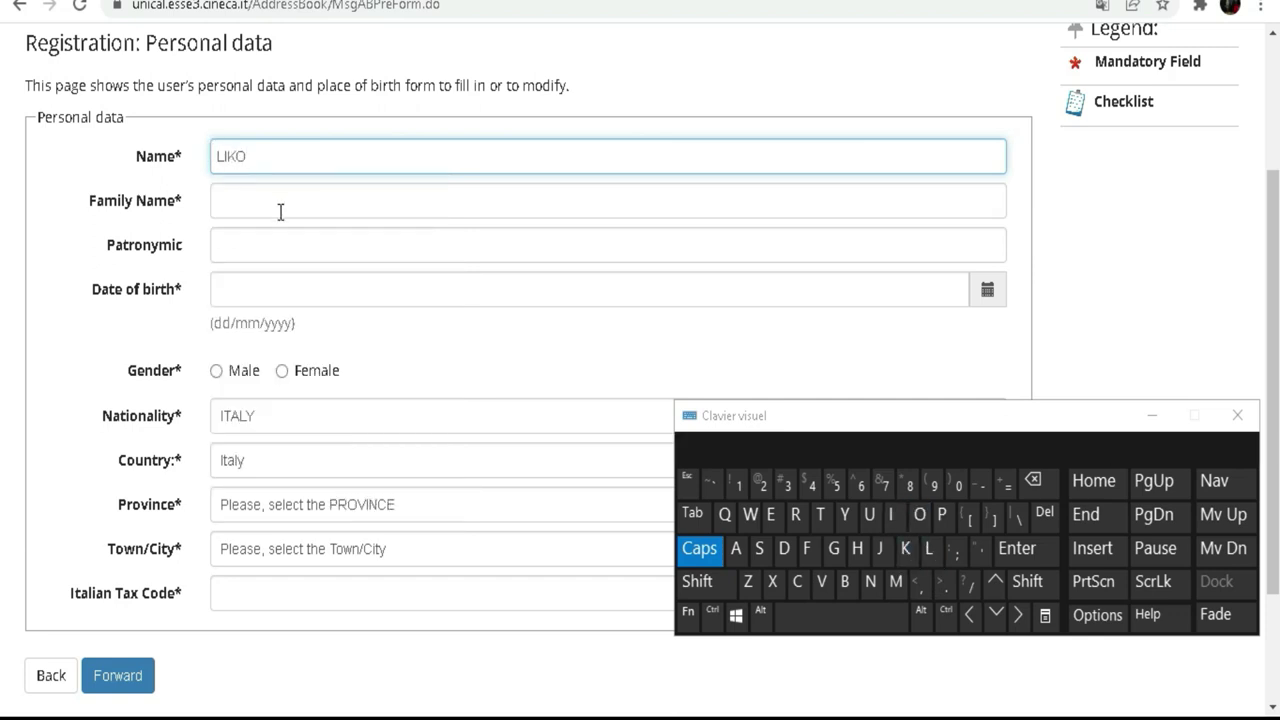
click(281, 201)
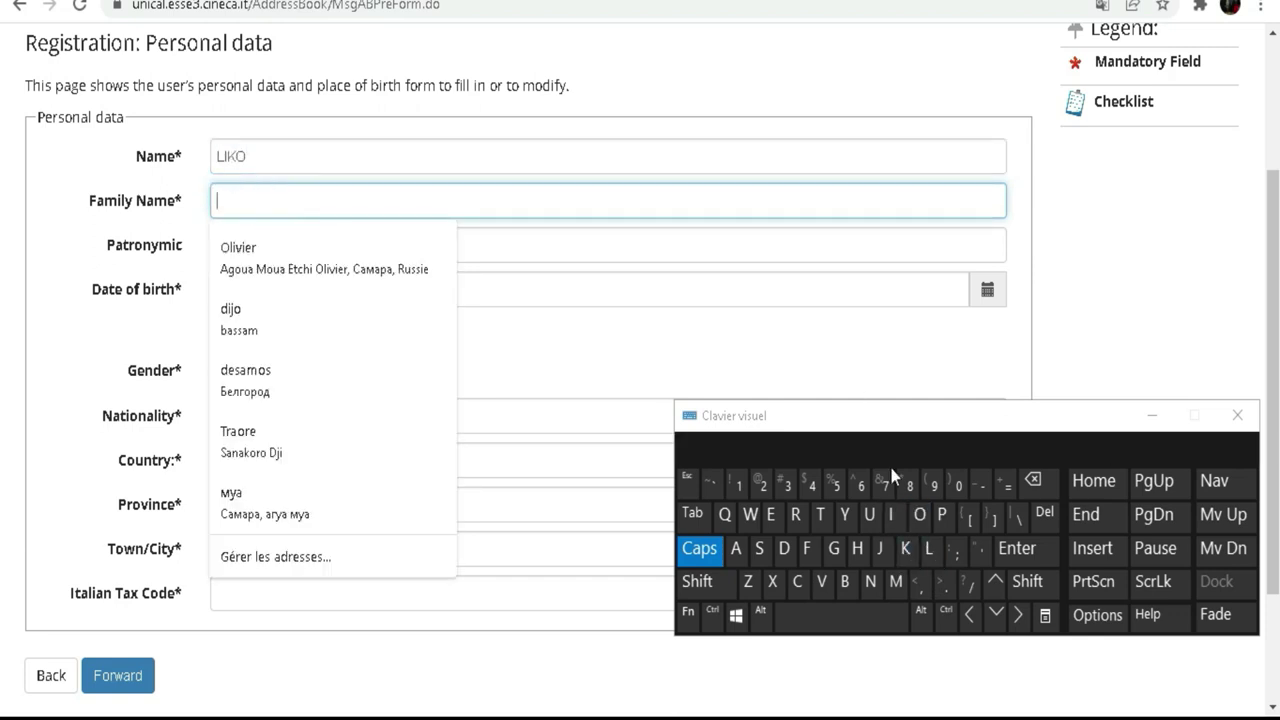
click(845, 514)
click(917, 516)
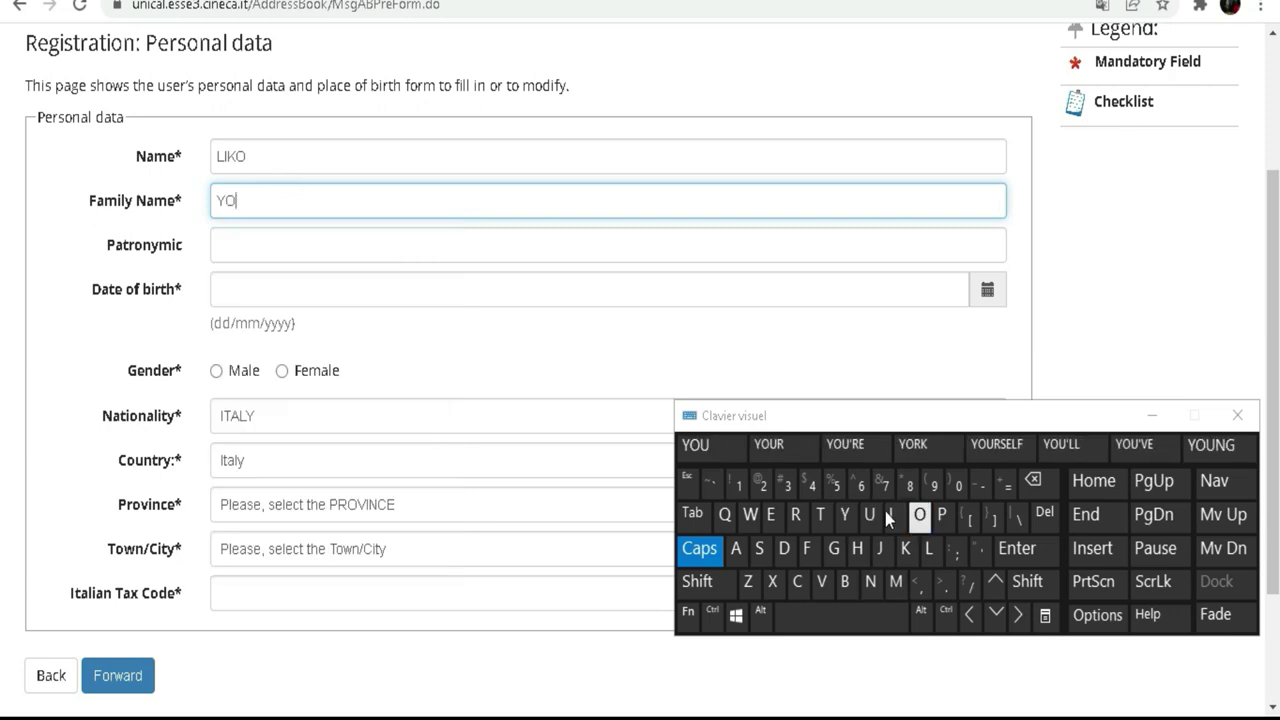
click(735, 548)
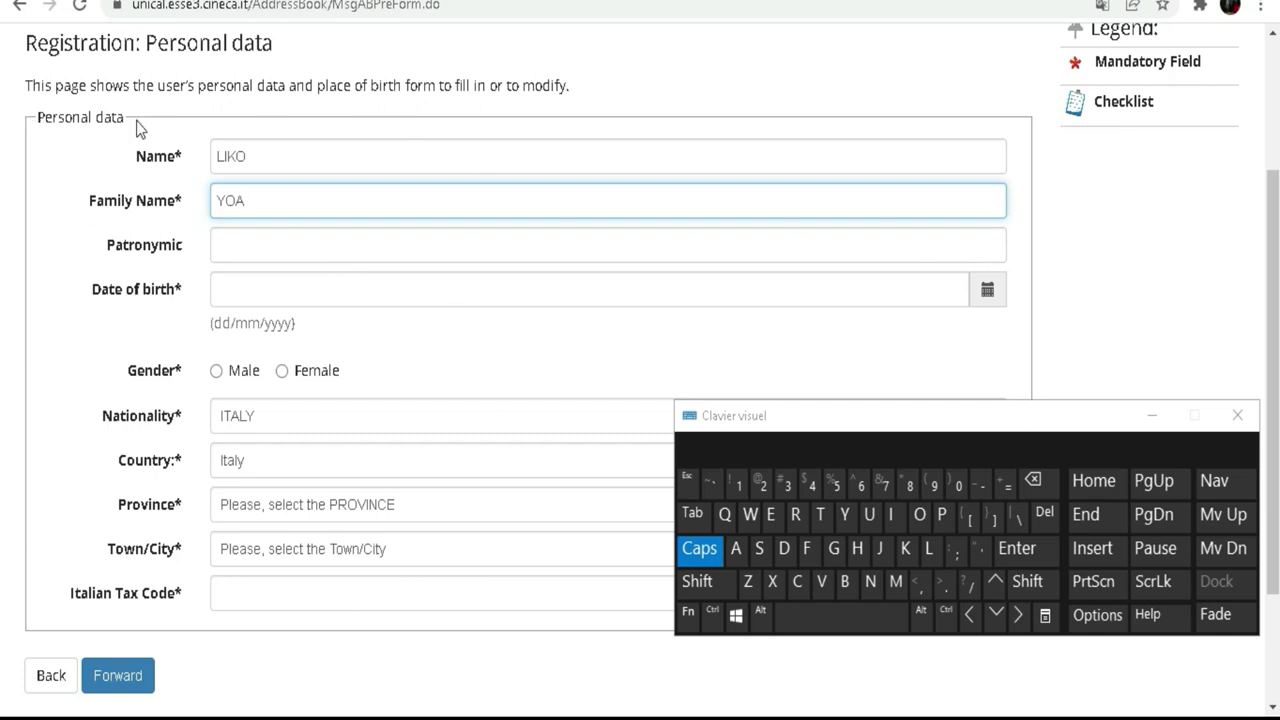
drag(130, 123, 40, 112)
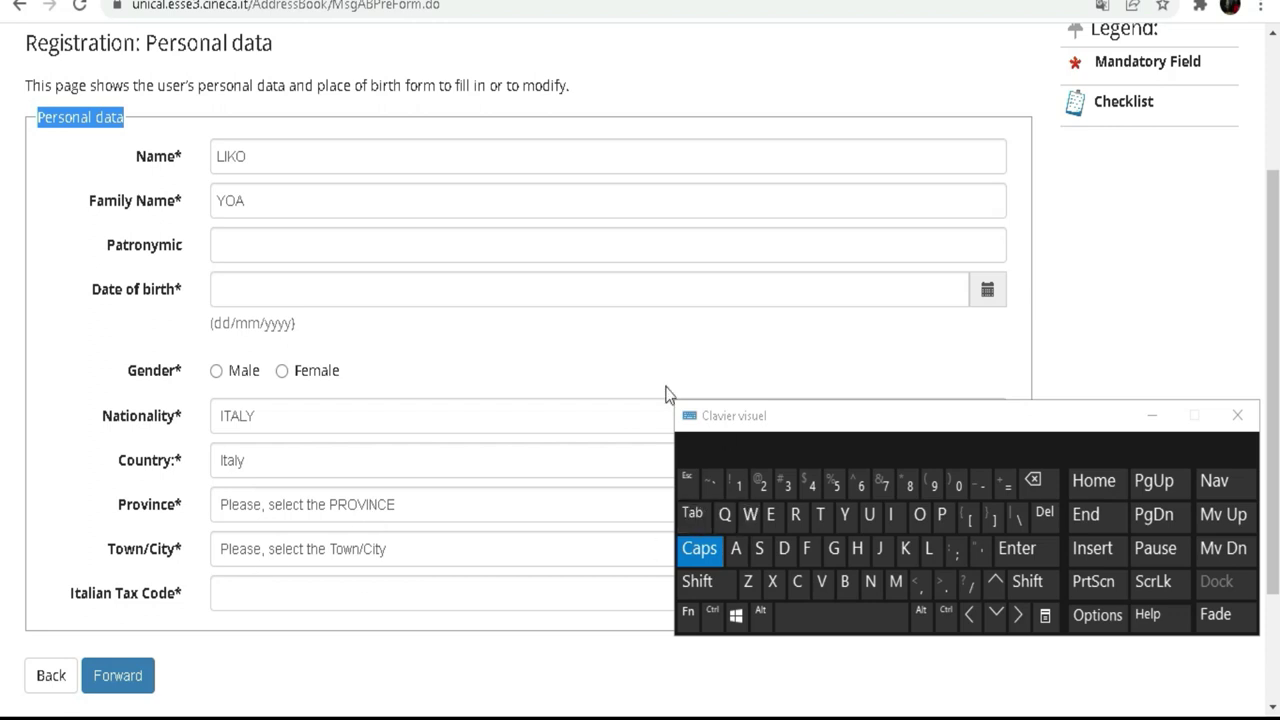
Step: Pick 01/03/2005 as the date of birth in the calendar and select Male gender
click(254, 289)
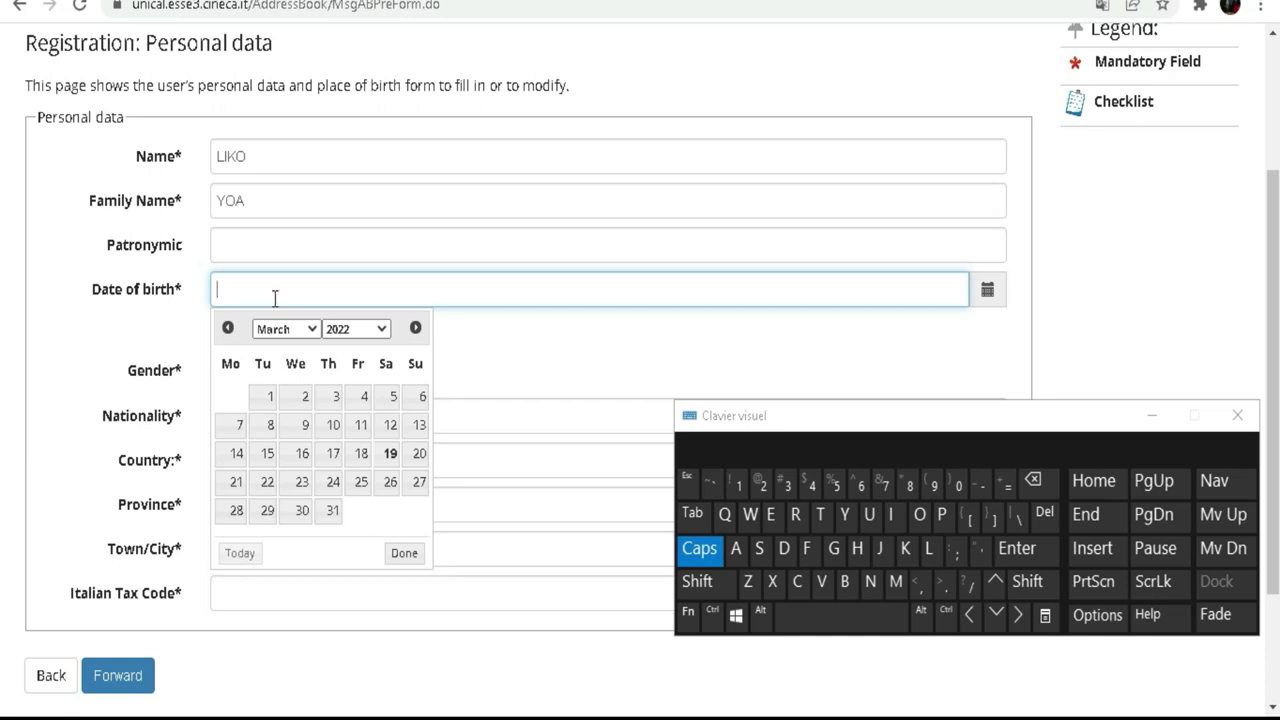
click(384, 329)
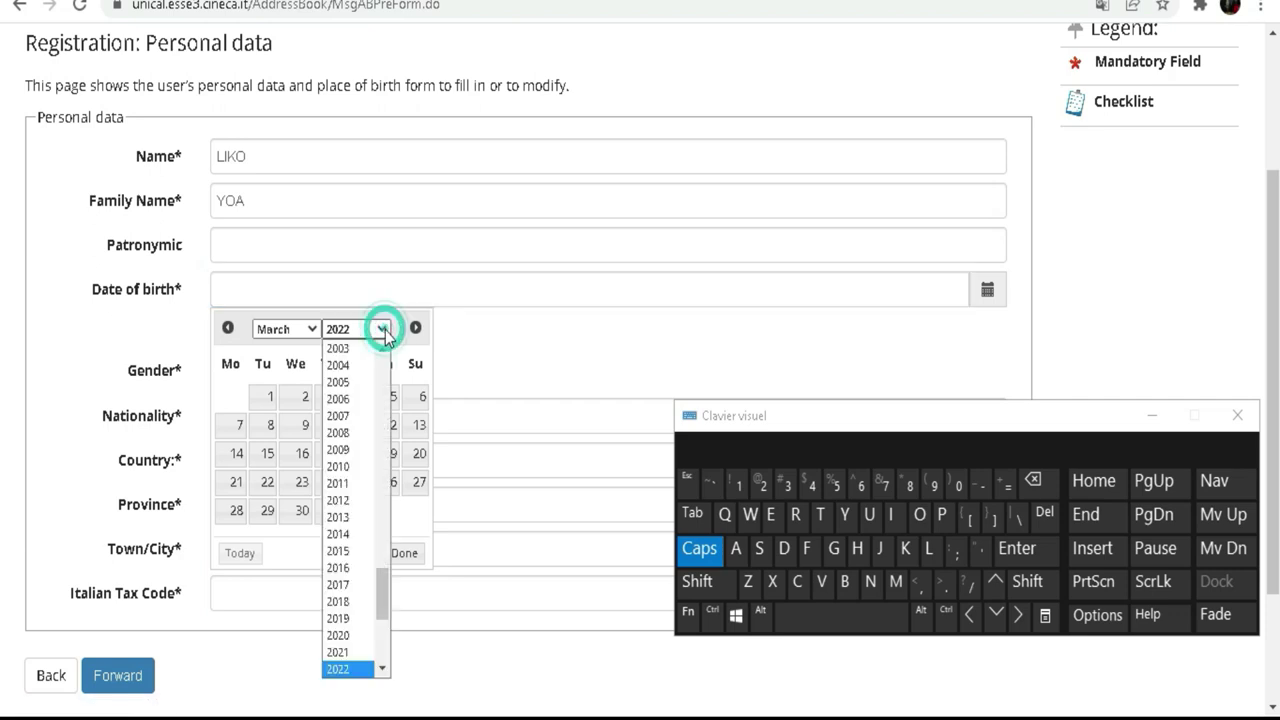
click(340, 379)
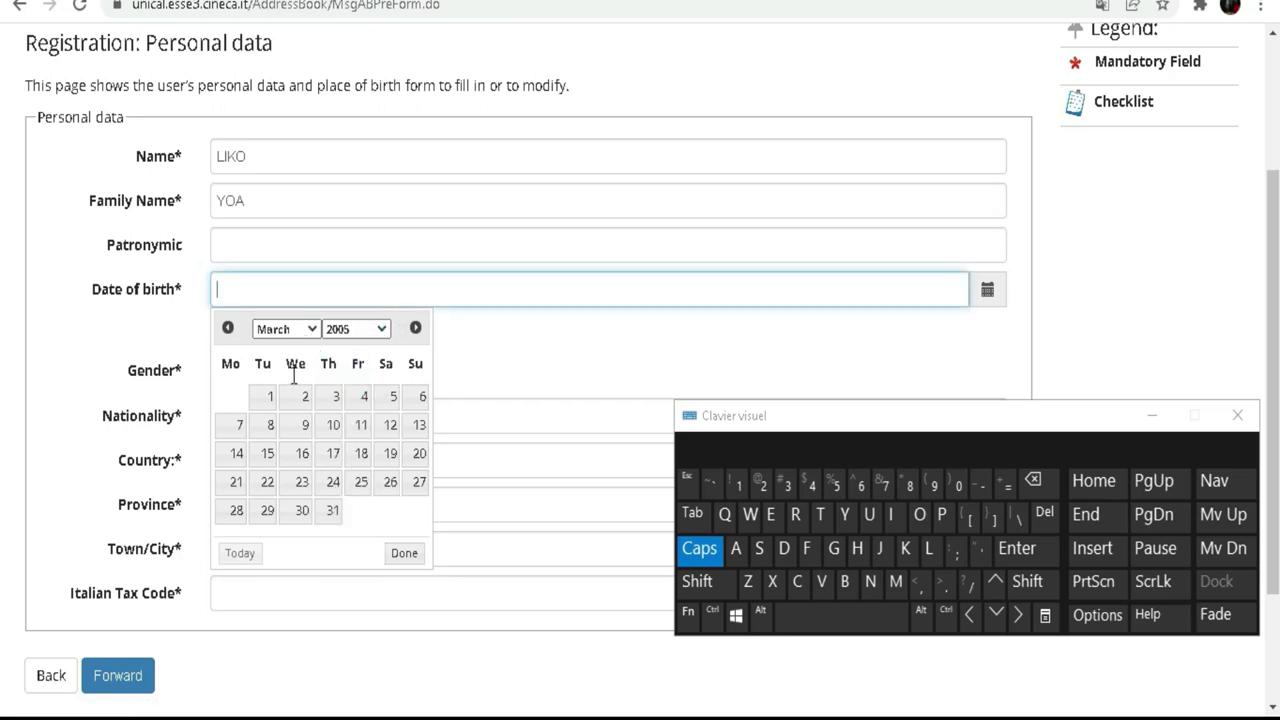
click(275, 397)
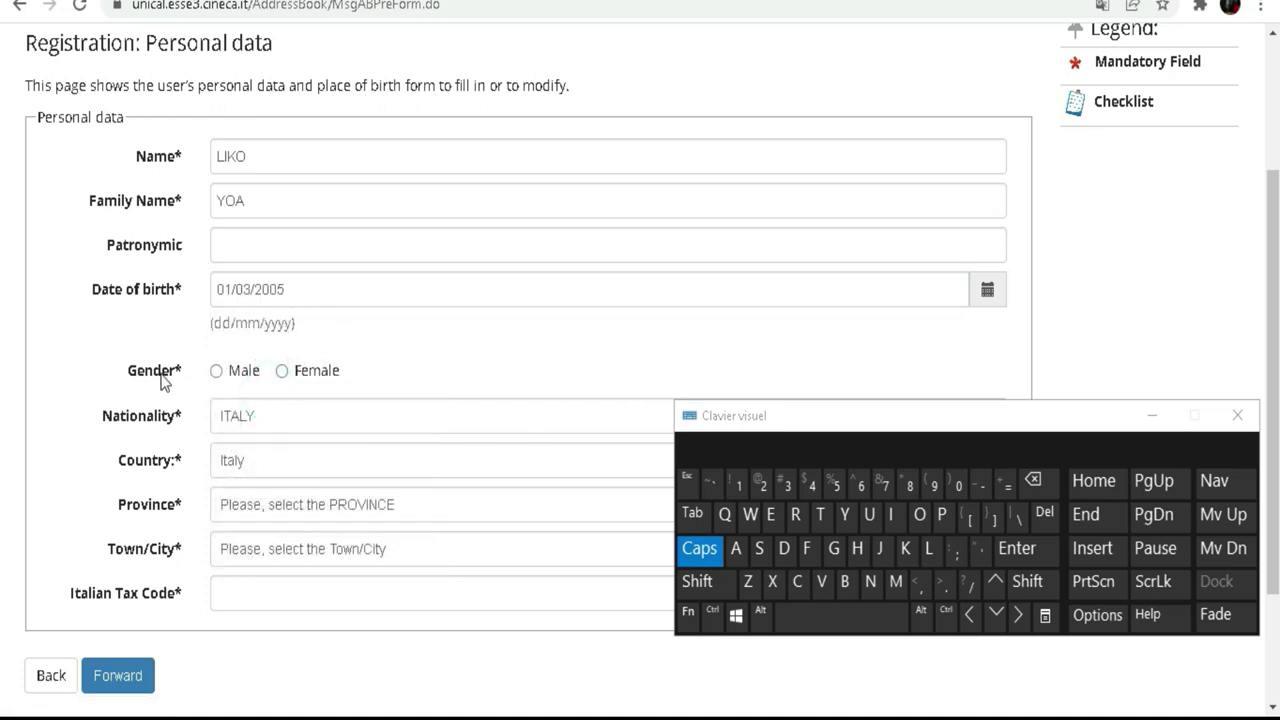
click(282, 372)
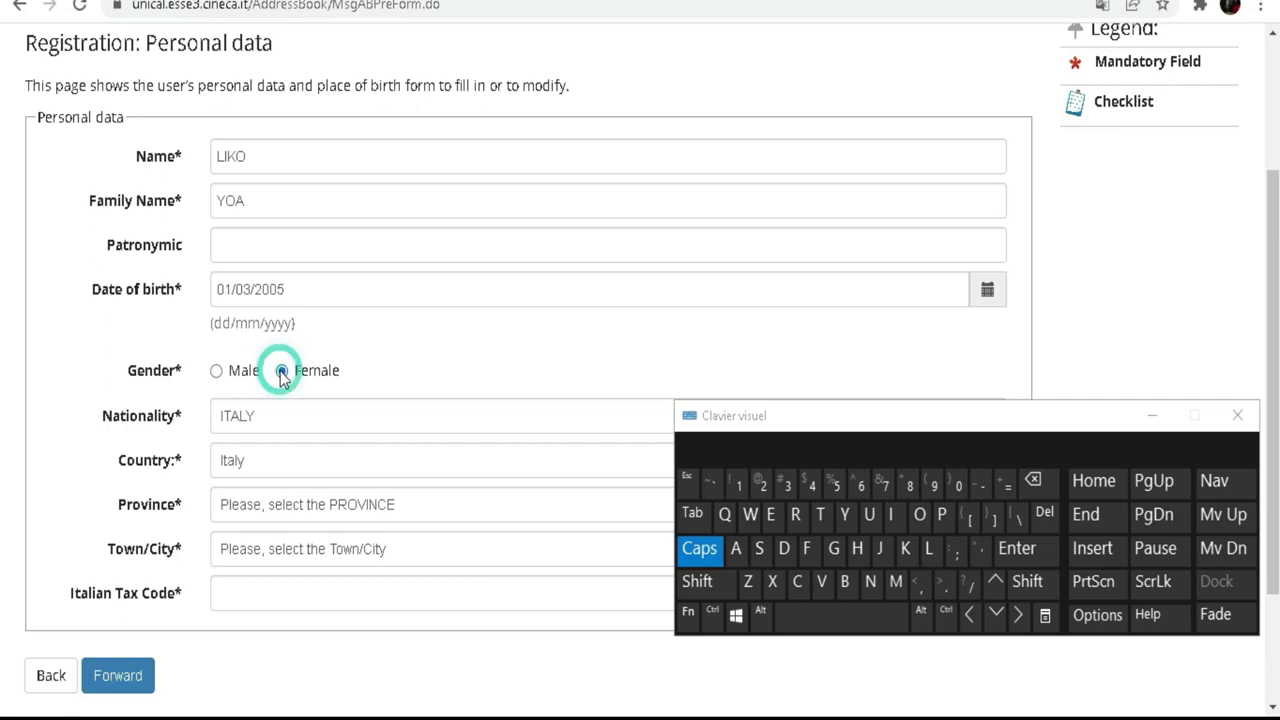
click(226, 373)
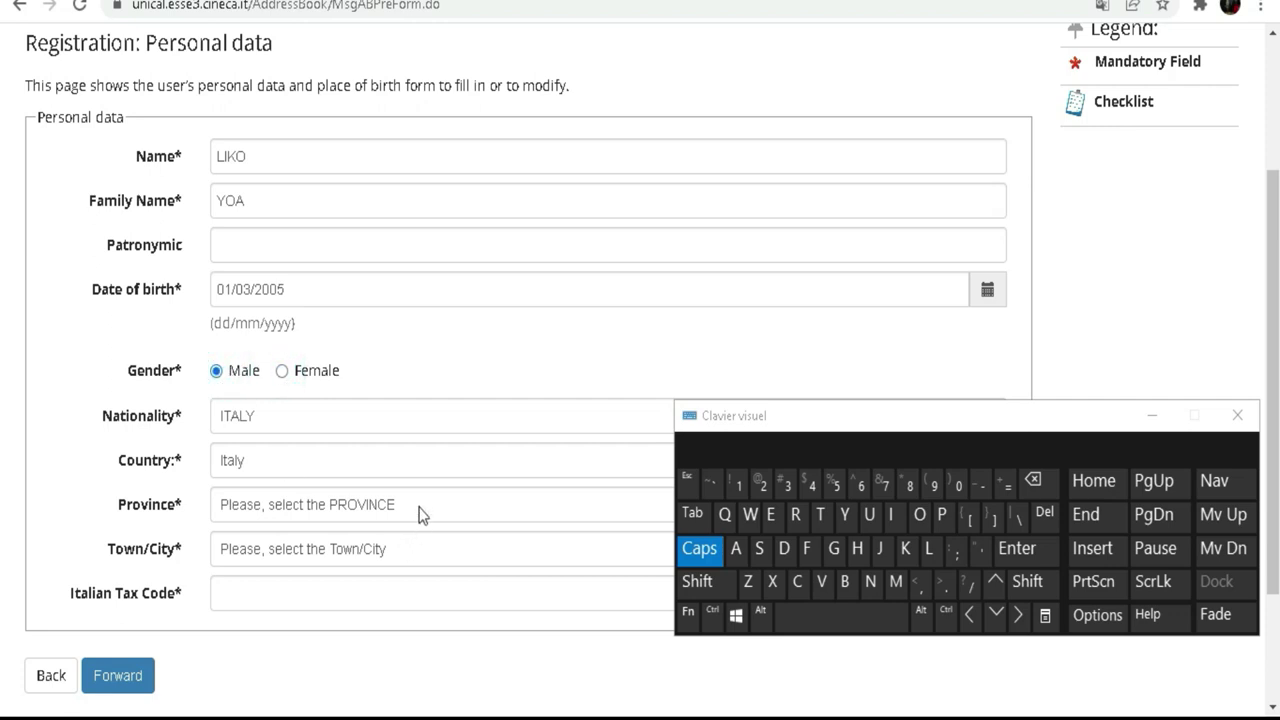
Step: Choose COTE D'IVOIRE from the Nationality dropdown
scroll(272, 288, down, 1)
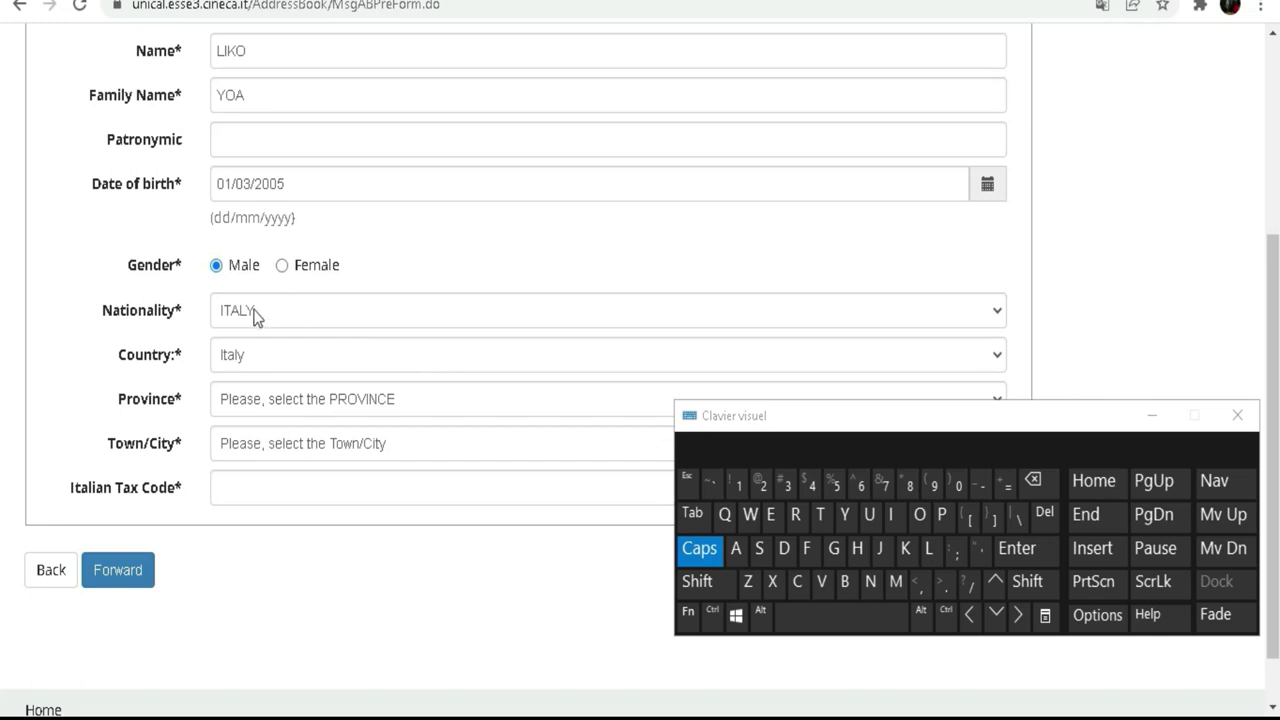
click(255, 316)
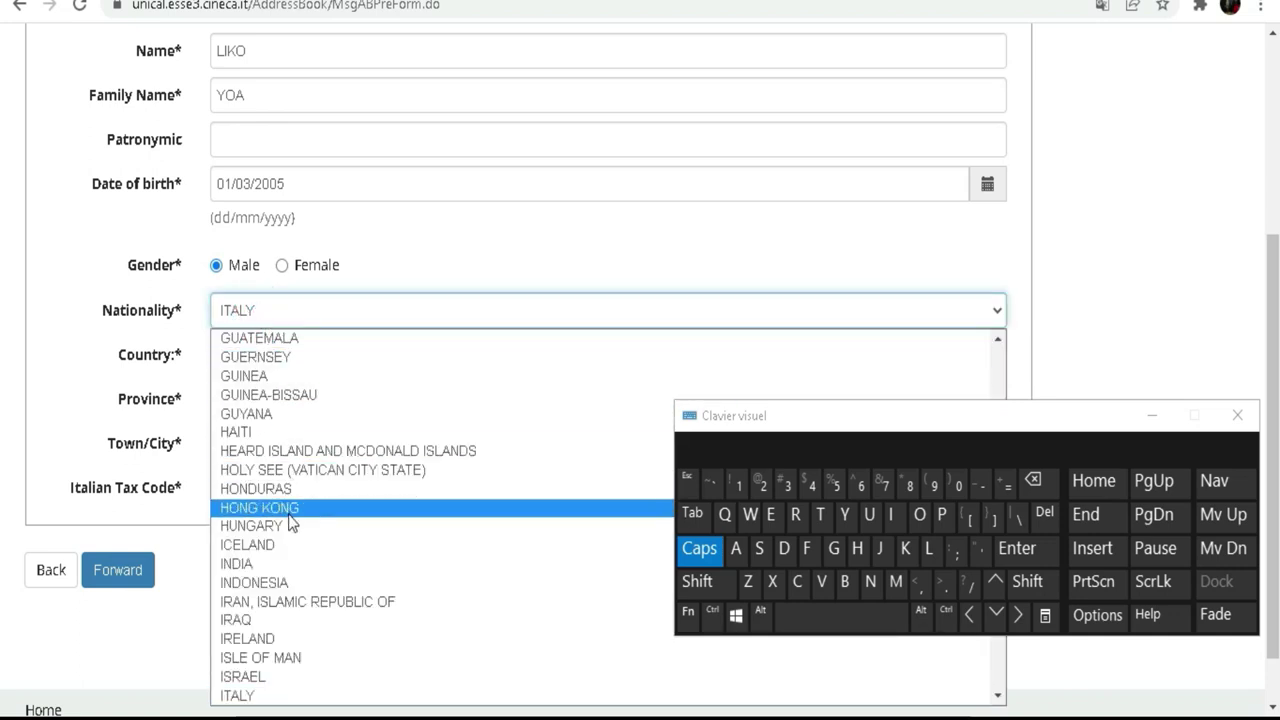
scroll(288, 514, up, 6)
scroll(305, 410, up, 4)
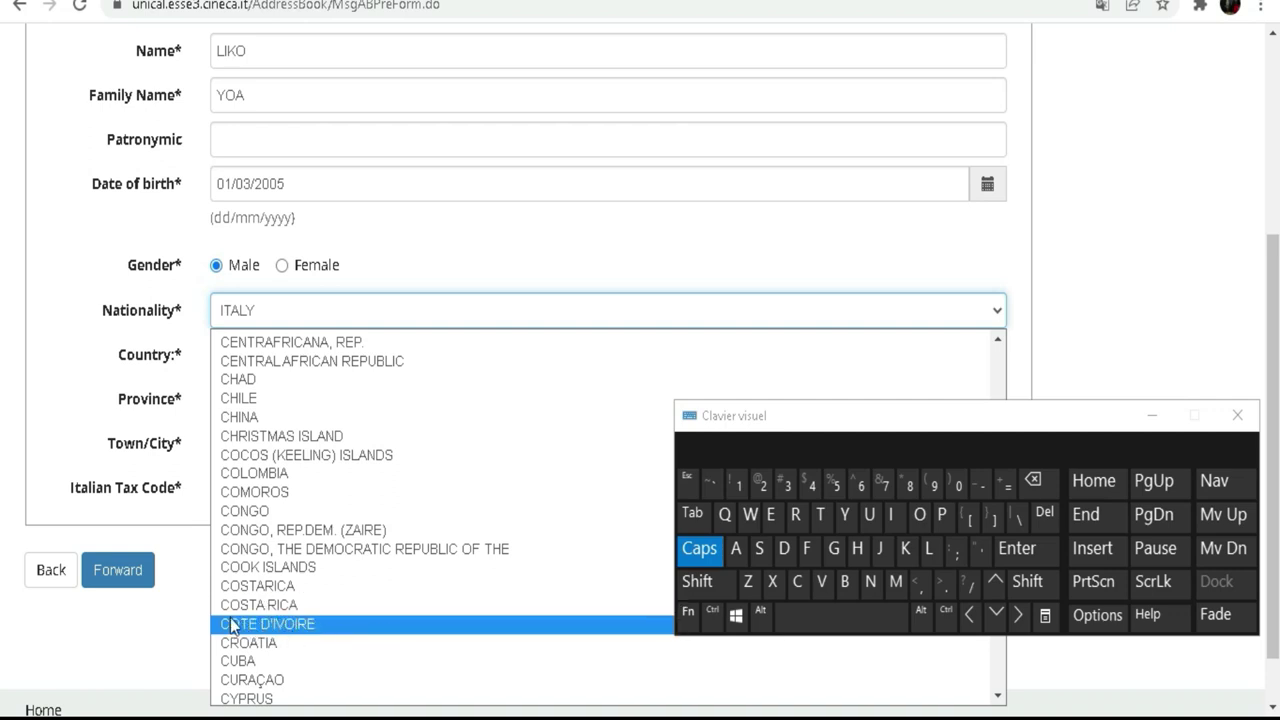
click(305, 624)
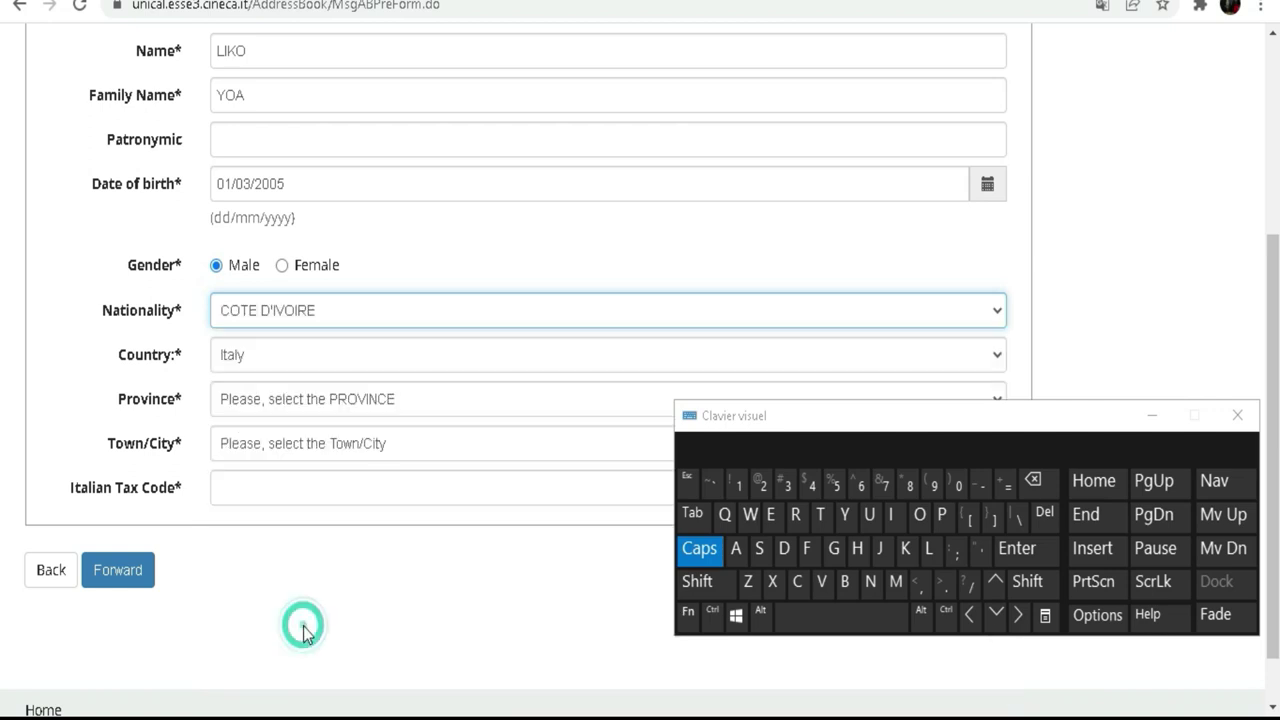
click(233, 360)
Step: Scroll the Country list and select Ivory Coast instead of Italy
scroll(360, 120, down, 9)
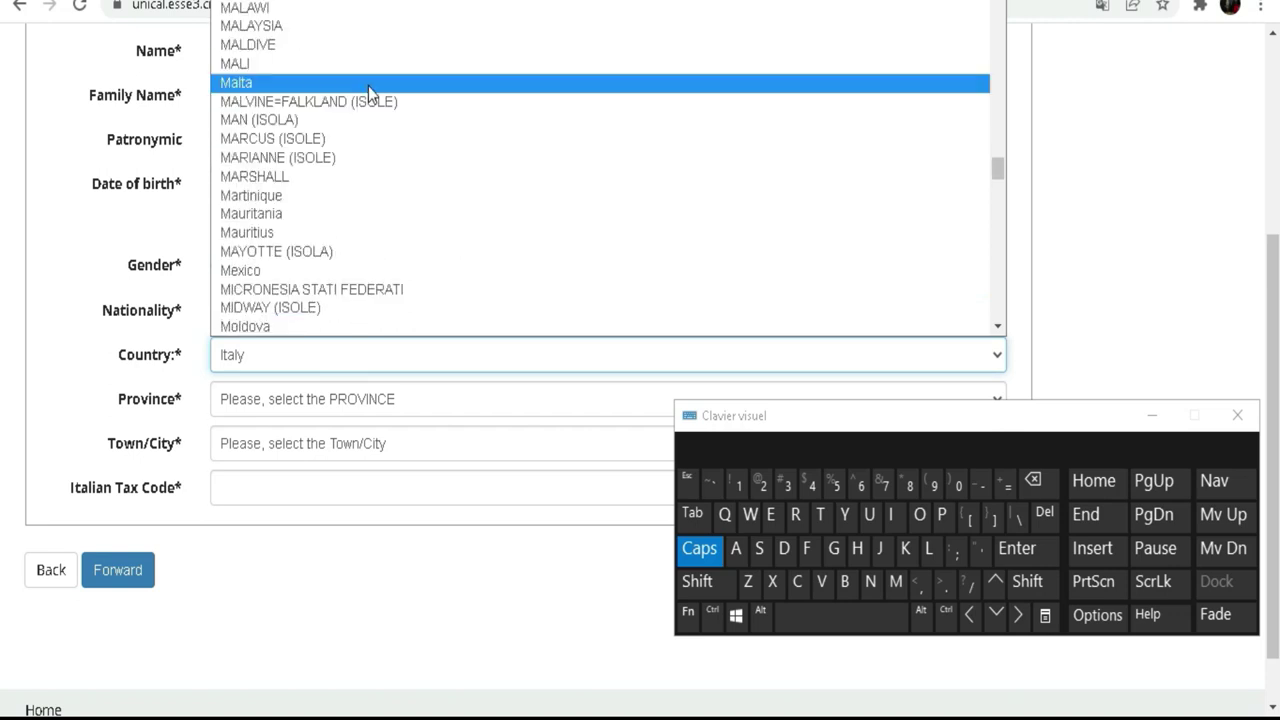
scroll(361, 104, up, 20)
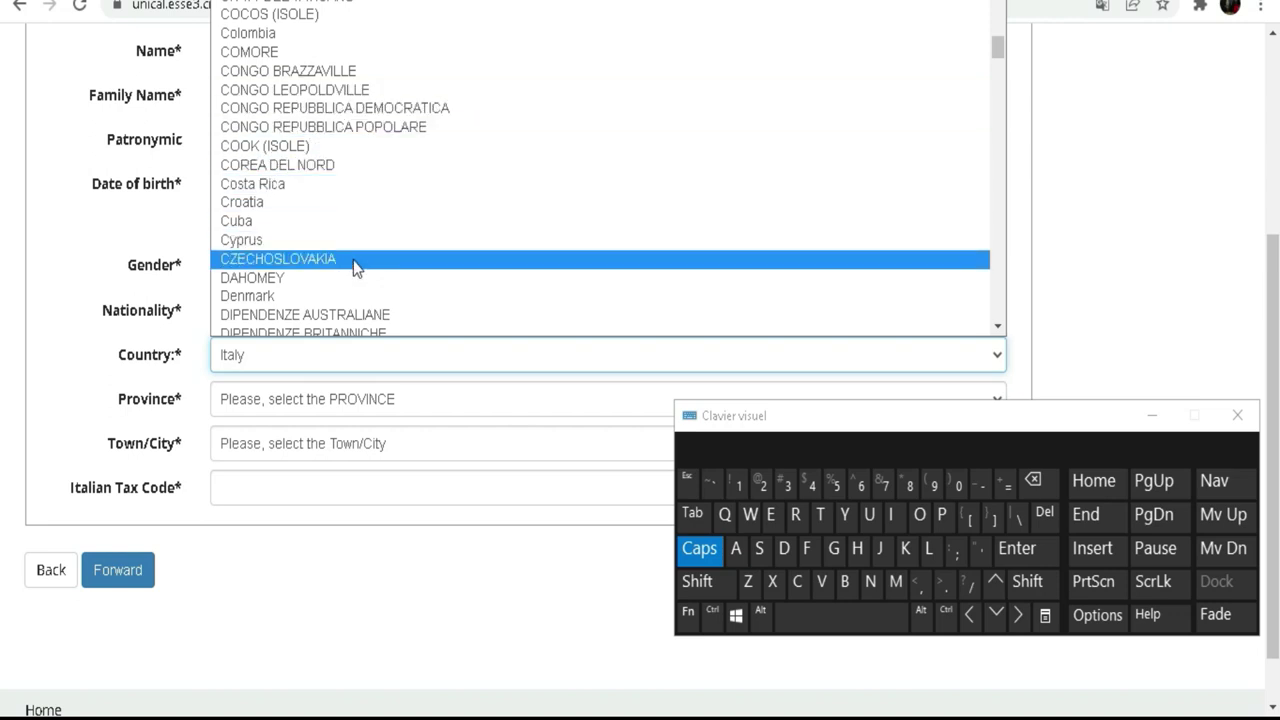
scroll(353, 259, up, 3)
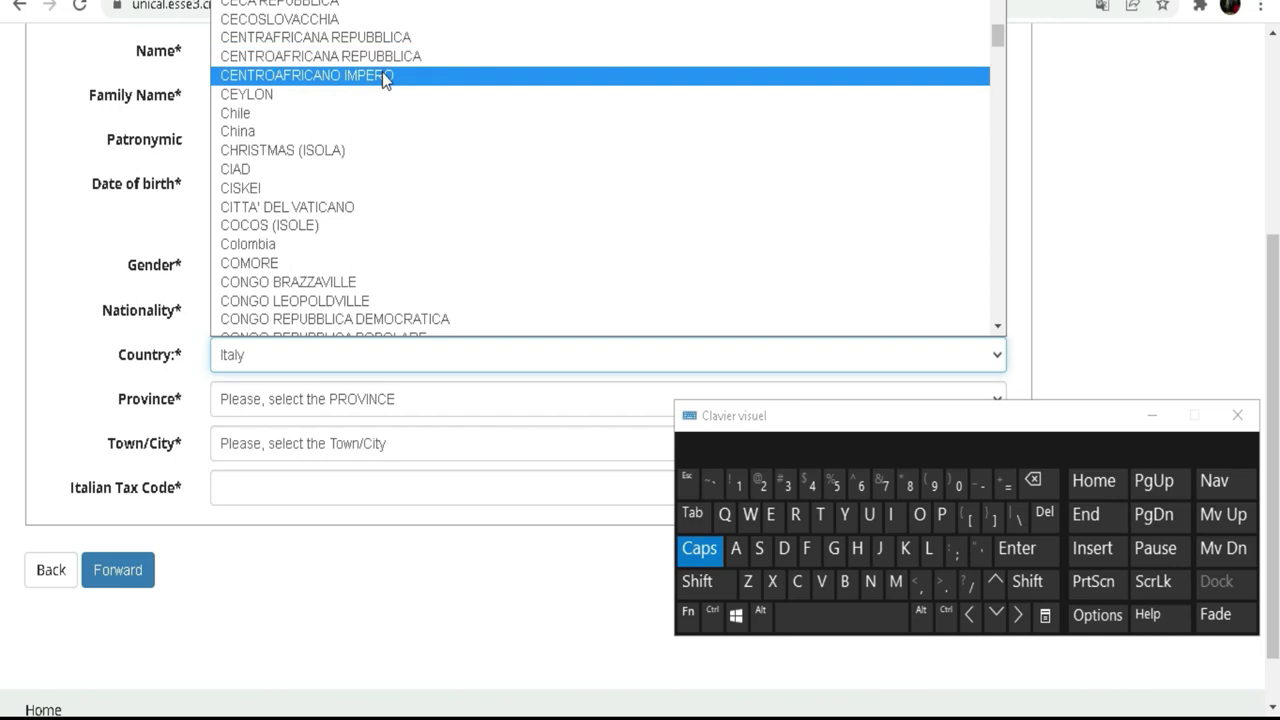
scroll(382, 72, down, 3)
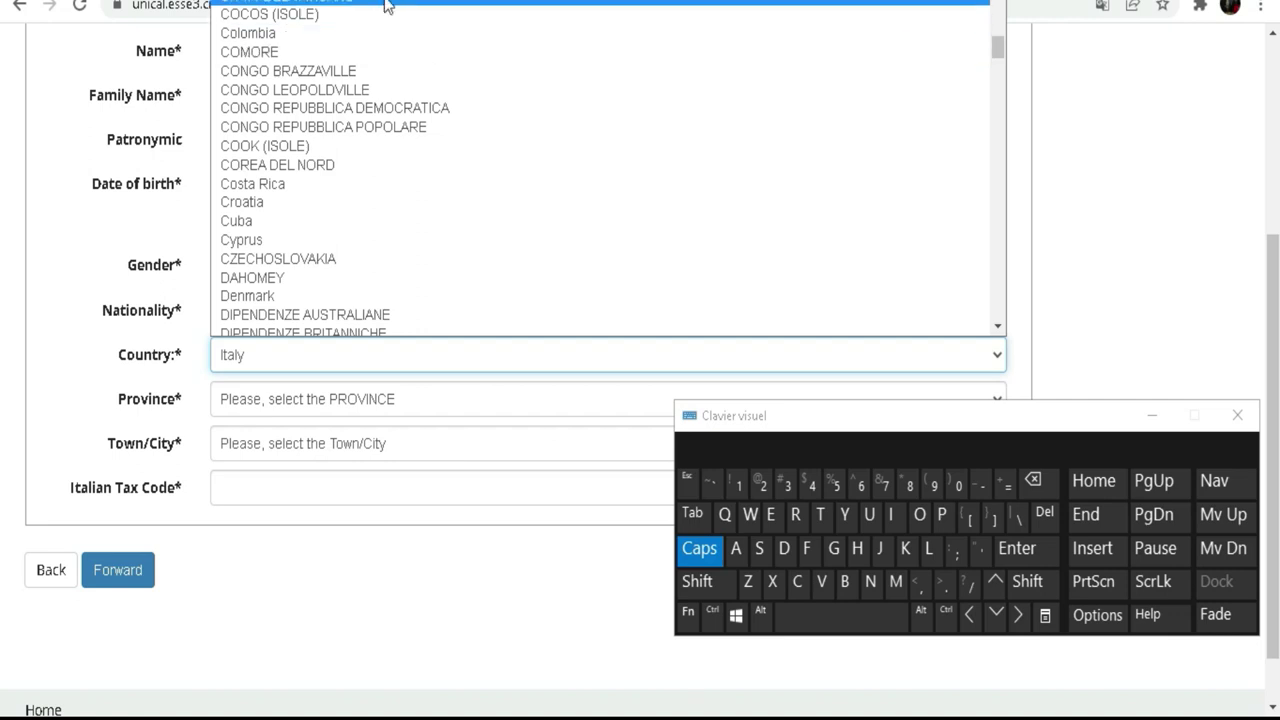
scroll(386, 5, up, 3)
scroll(384, 112, down, 12)
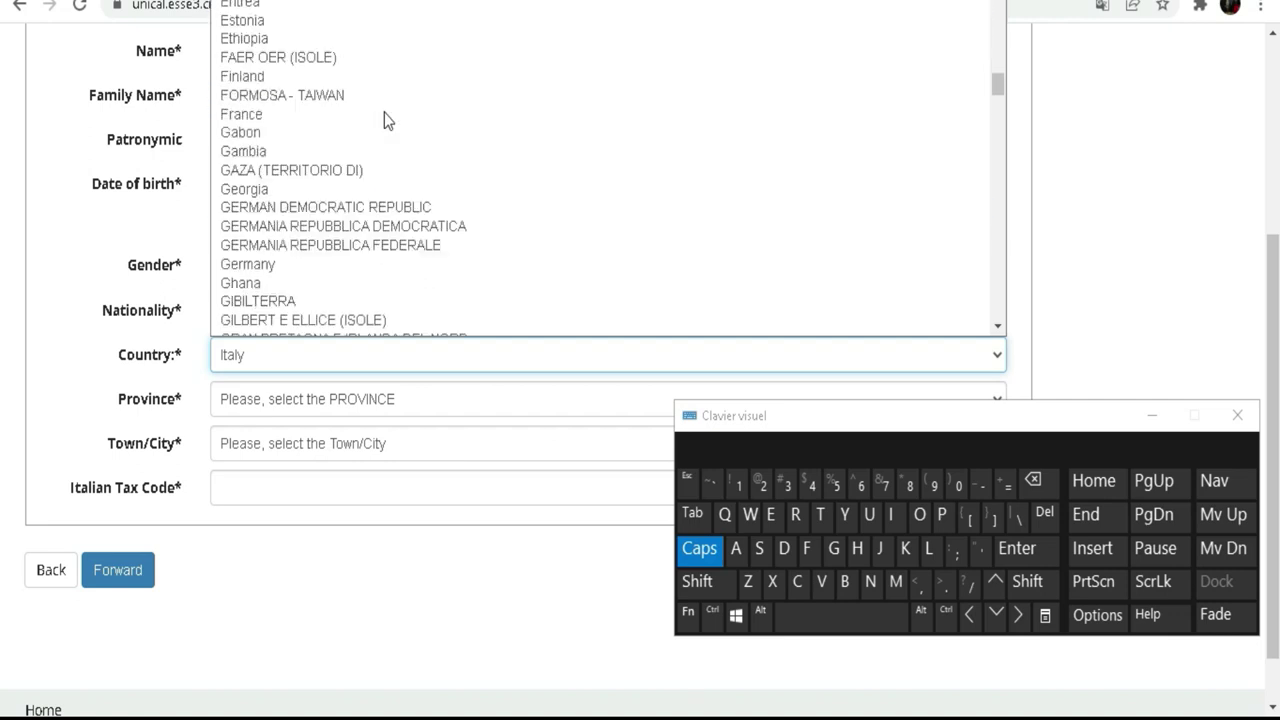
scroll(384, 112, down, 5)
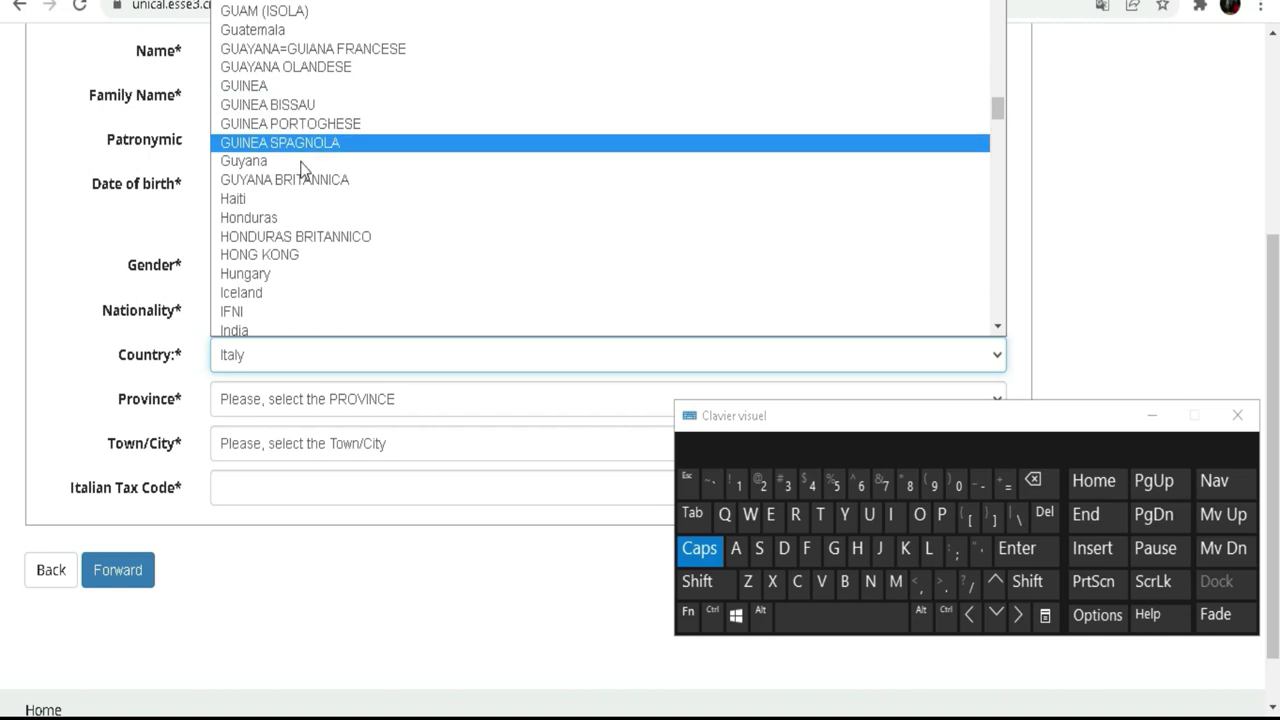
scroll(362, 208, down, 3)
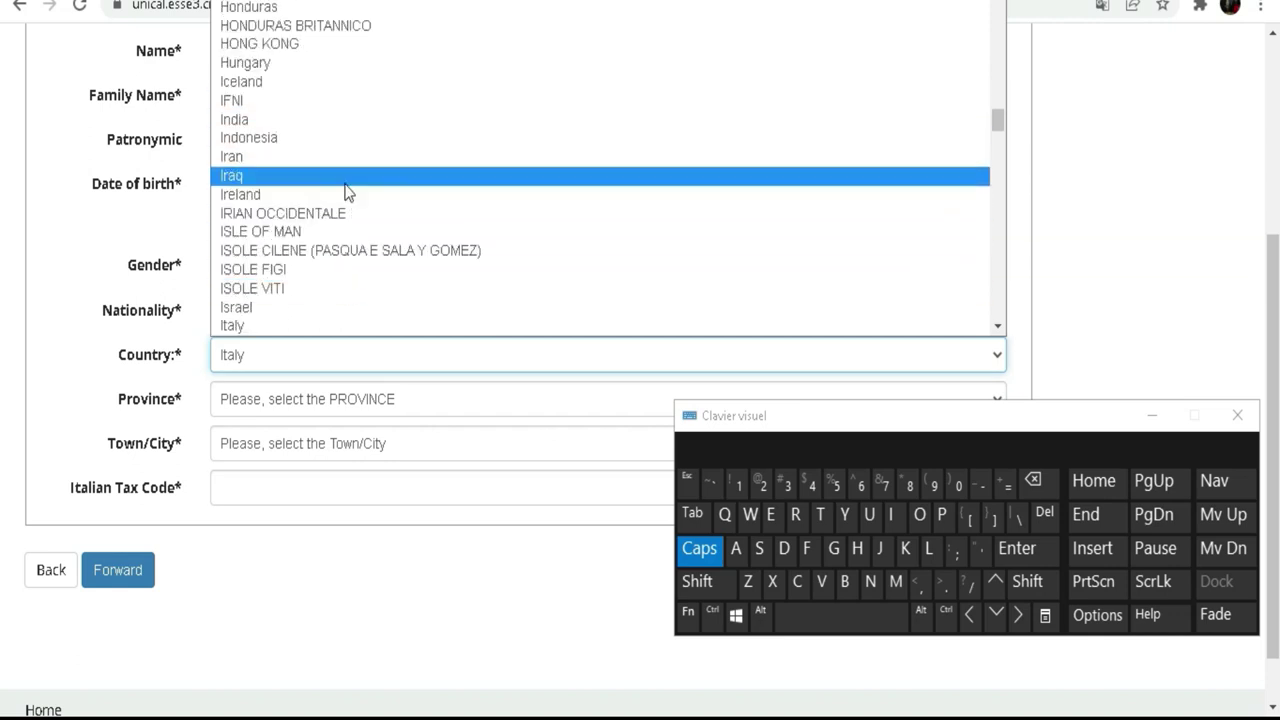
scroll(344, 210, down, 3)
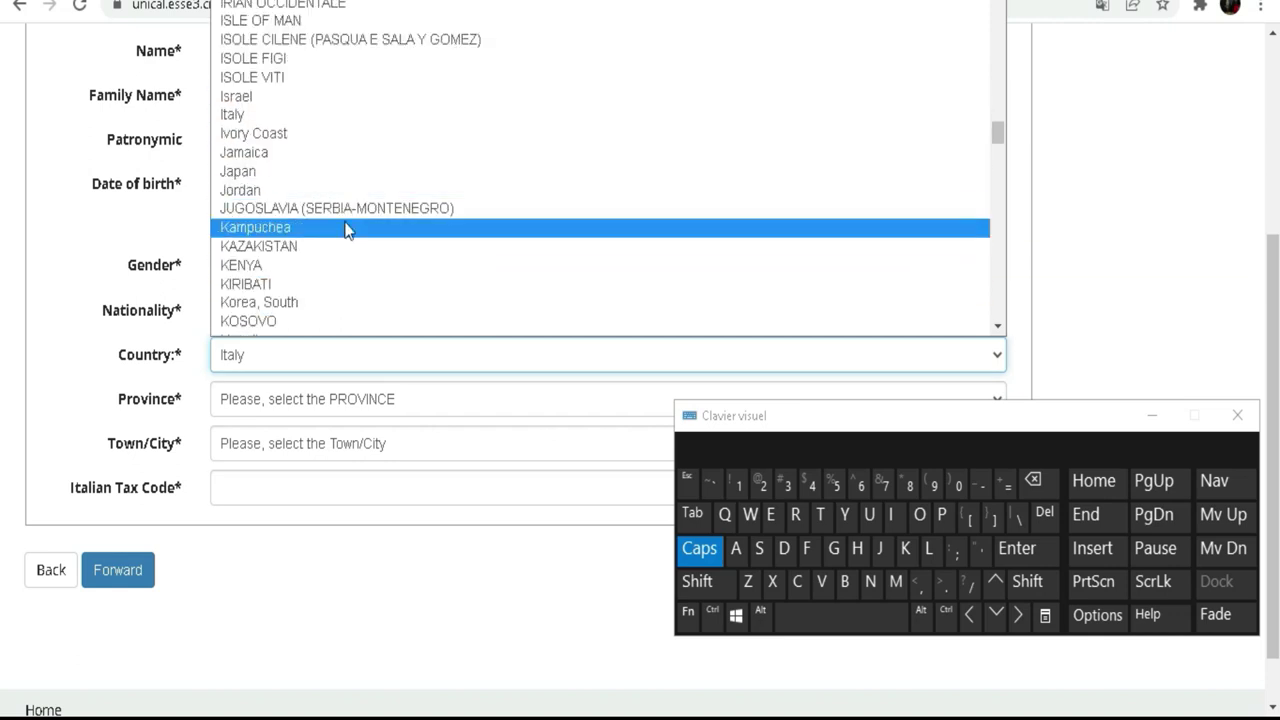
click(277, 132)
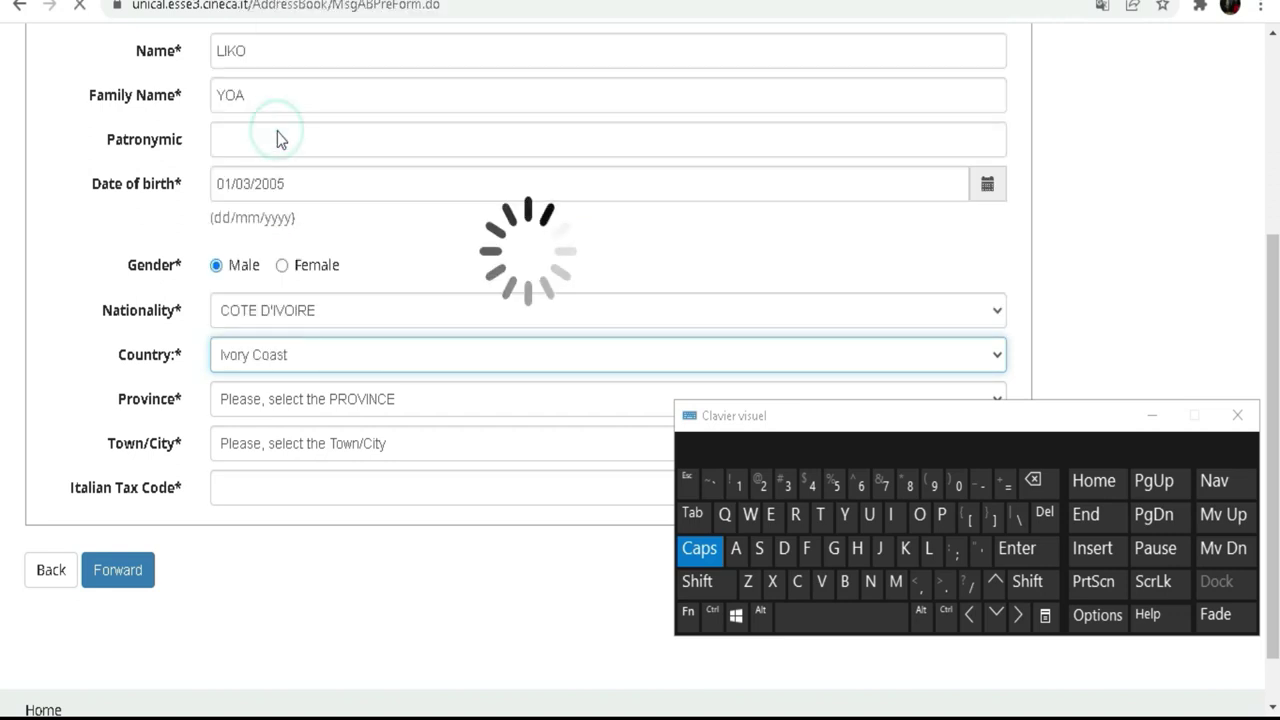
Step: Type Abidjan in lowercase into the City not listed field
scroll(380, 330, down, 4)
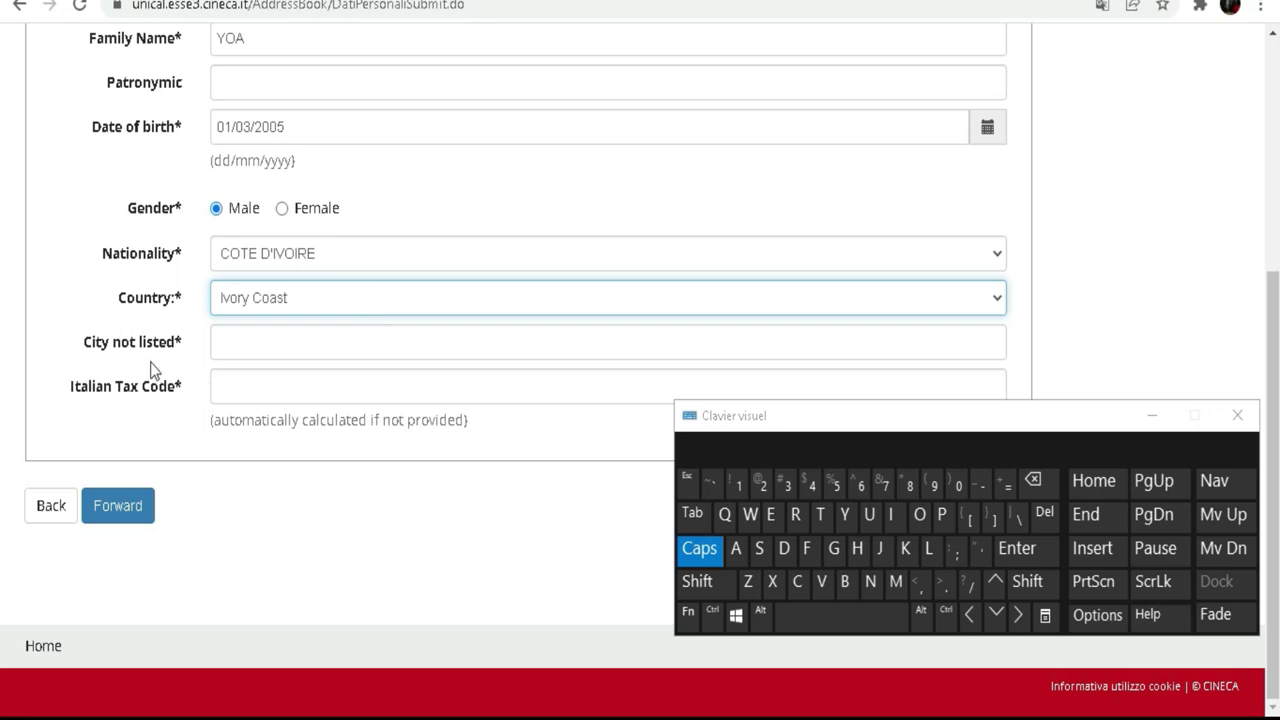
click(287, 340)
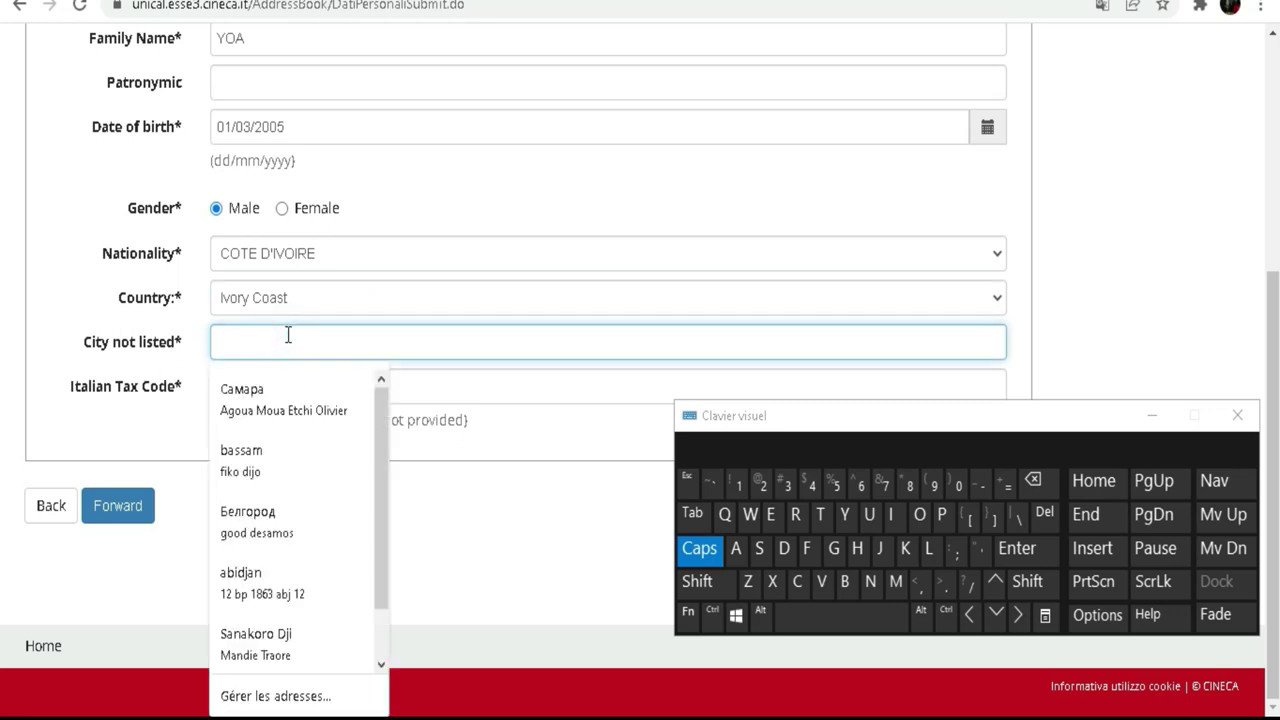
click(704, 550)
click(845, 581)
click(891, 516)
click(784, 548)
click(879, 548)
click(736, 548)
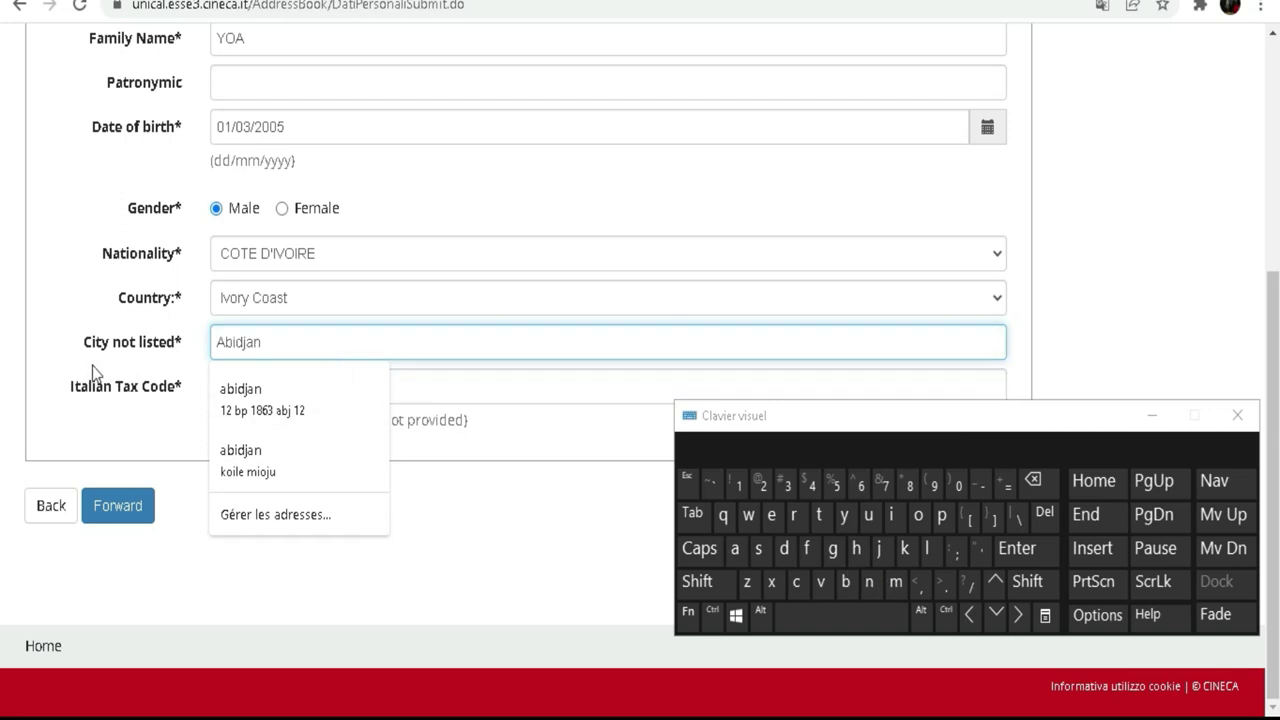
click(80, 431)
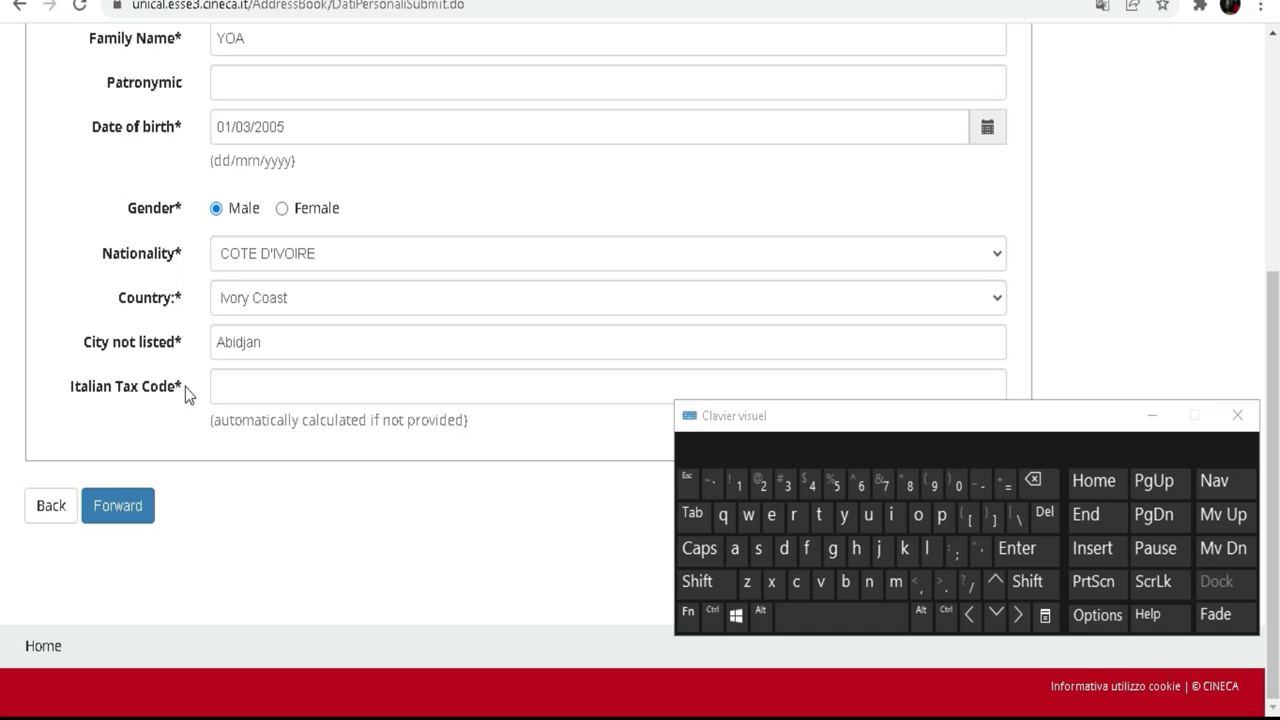
click(299, 387)
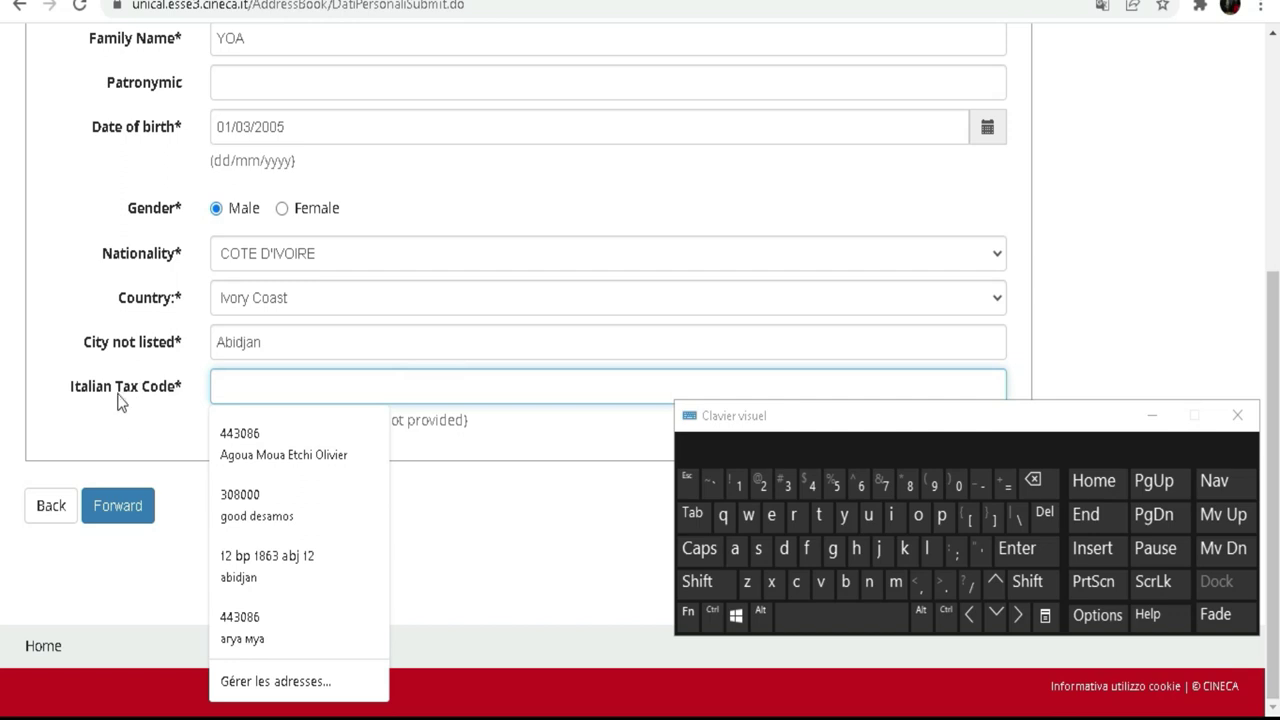
Step: Keep the Italian Tax Code blank, dismissing autofill suggestions, and submit the personal data form
click(117, 424)
click(308, 390)
click(476, 391)
click(143, 428)
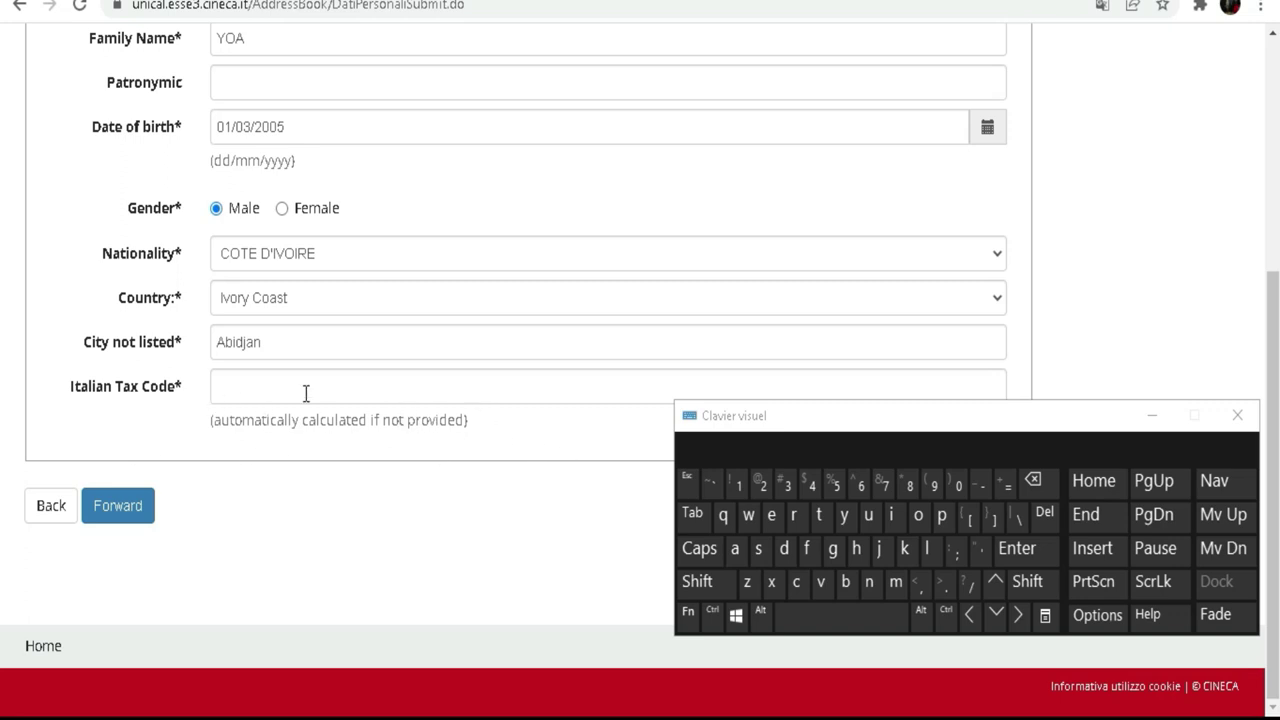
click(382, 390)
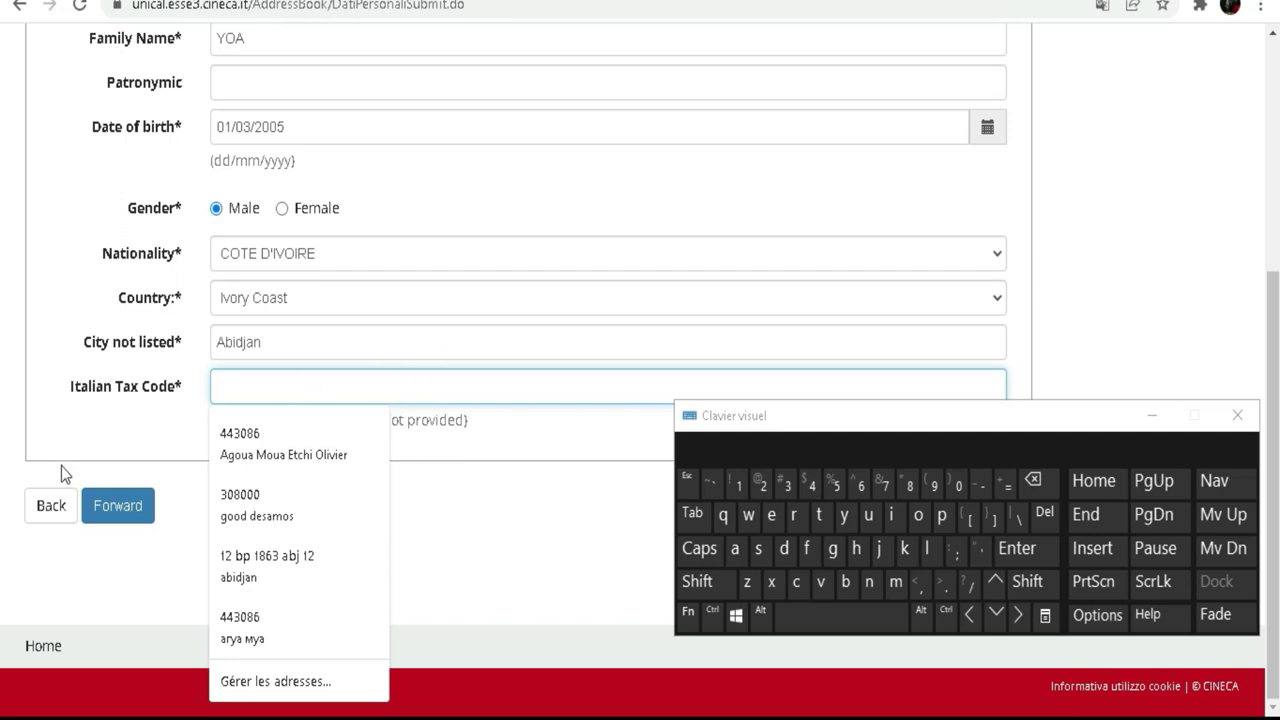
click(57, 428)
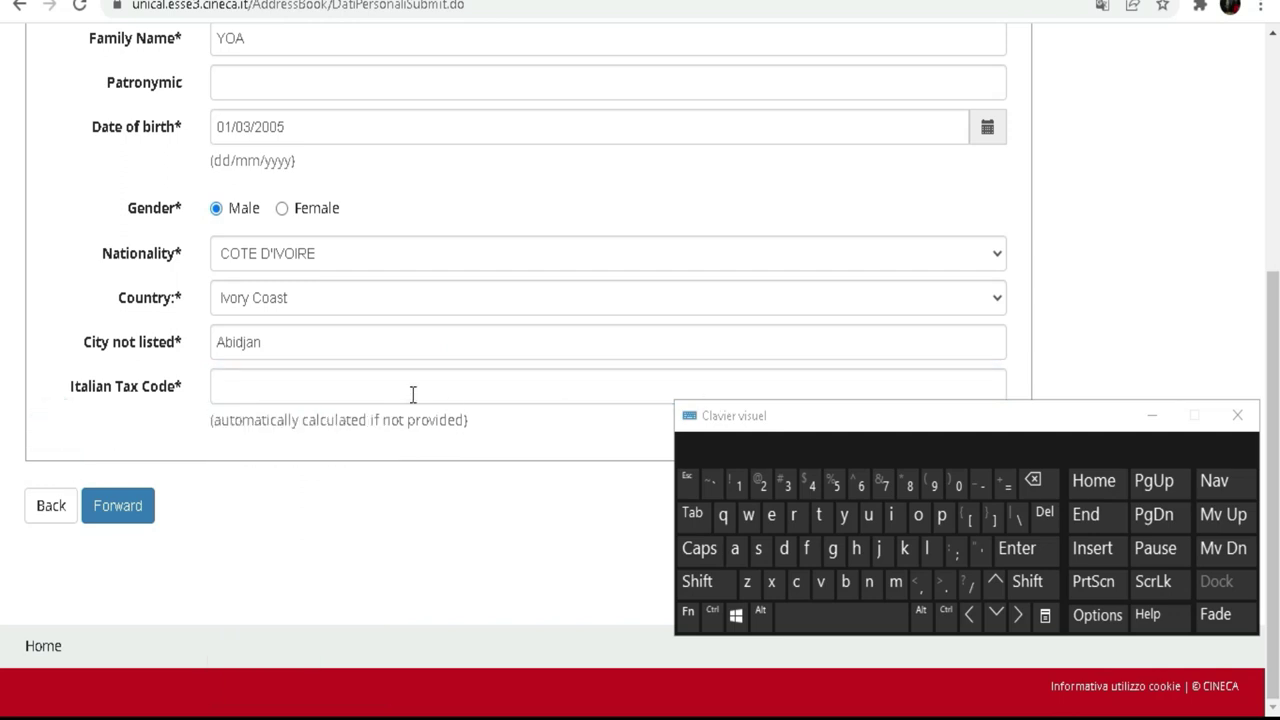
click(125, 508)
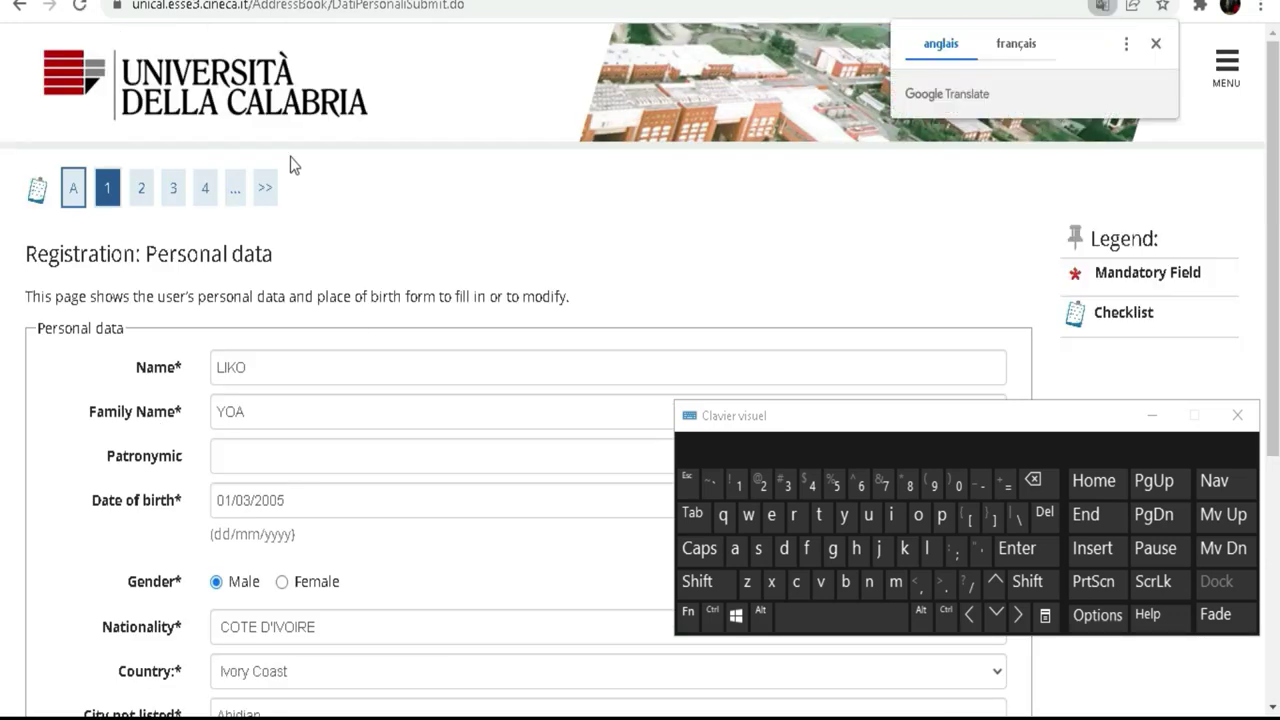
Step: Review the auto-calculated Italian Tax Code and continue to the Permanent address form
scroll(344, 300, down, 1)
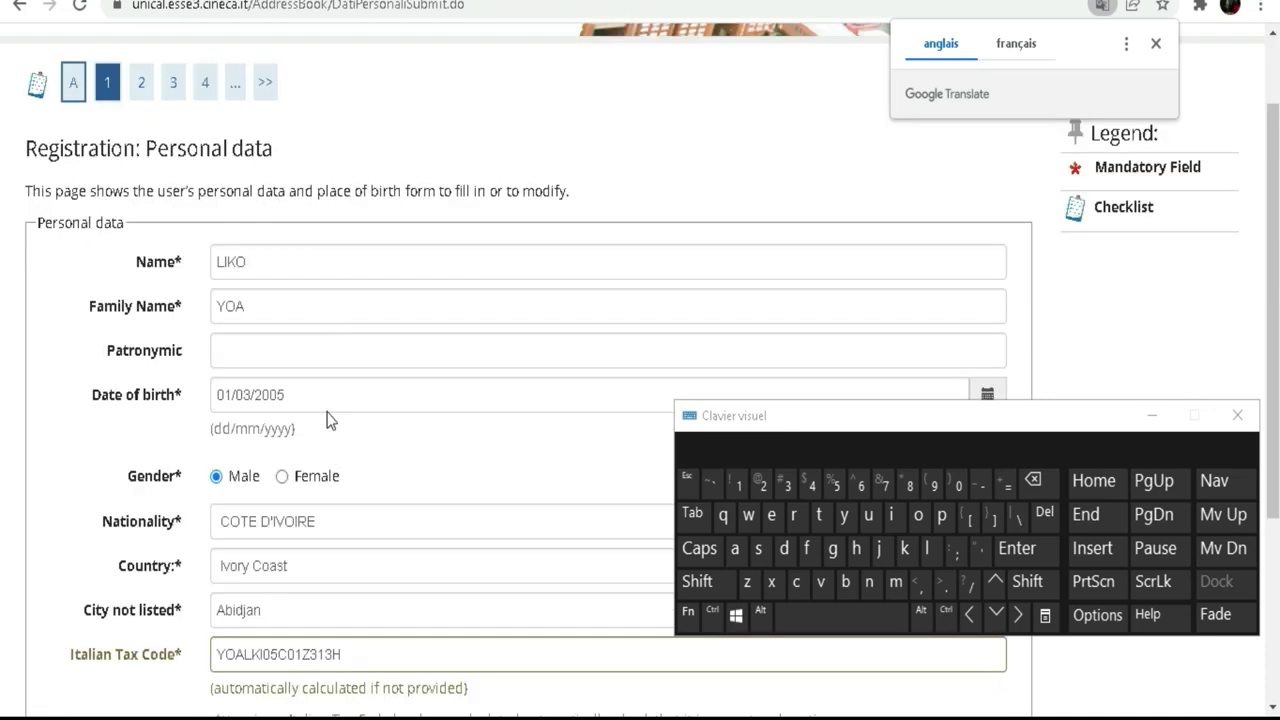
scroll(340, 500, down, 2)
double_click(367, 544)
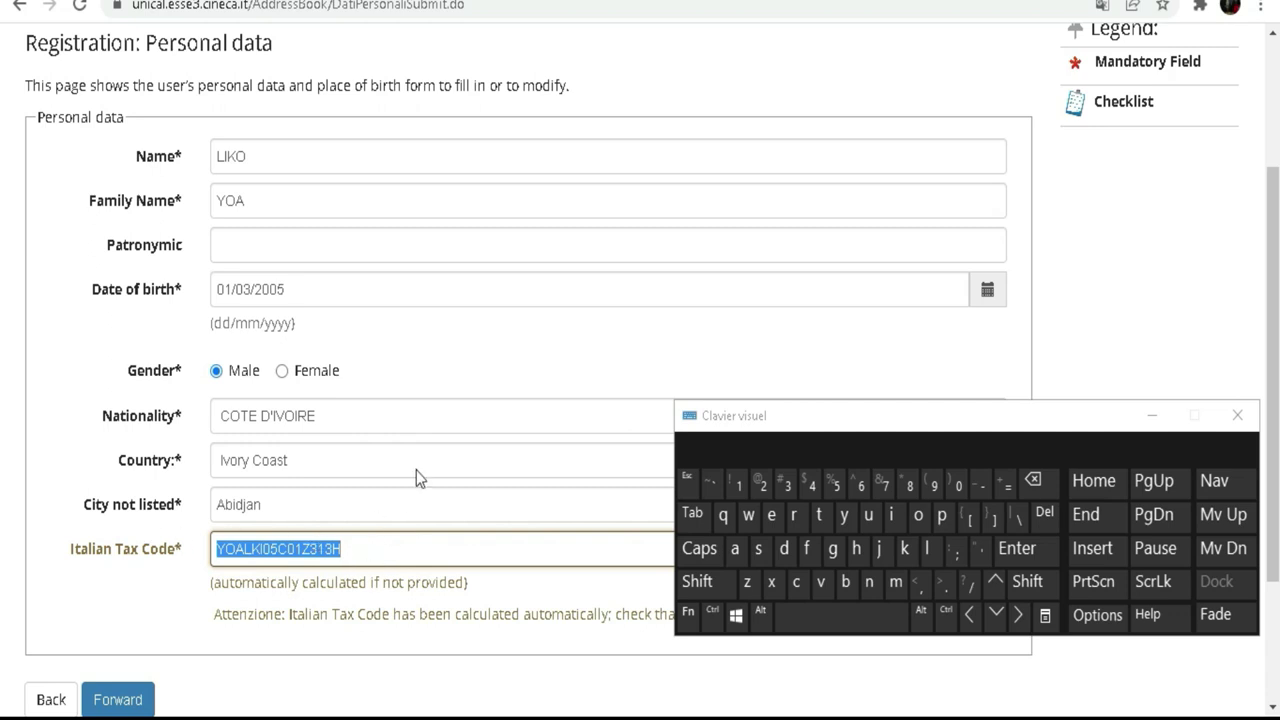
scroll(259, 438, down, 2)
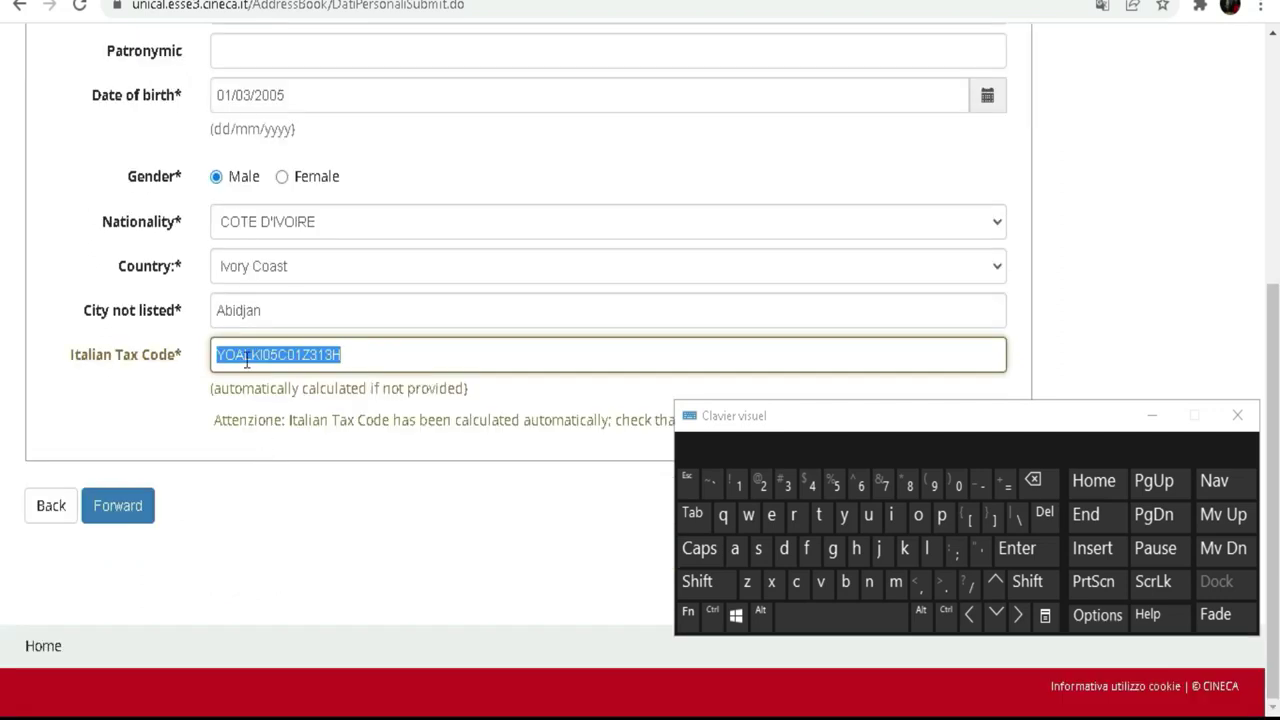
click(398, 355)
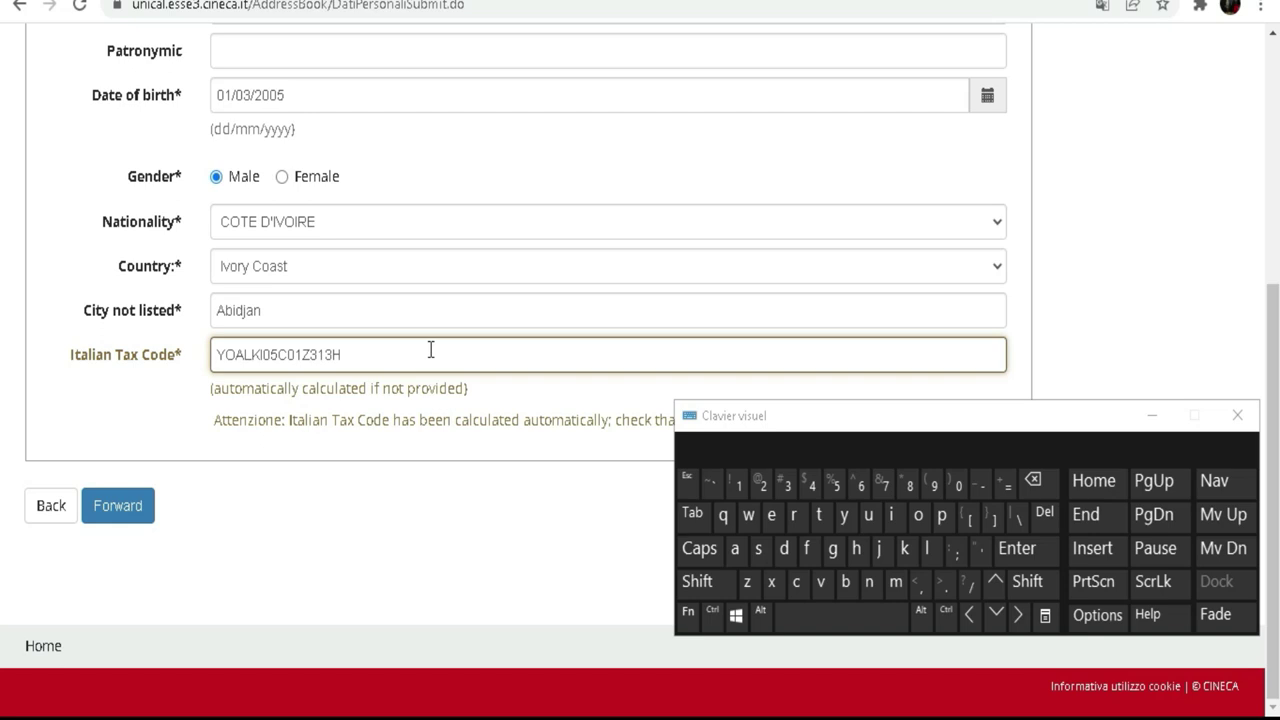
click(118, 508)
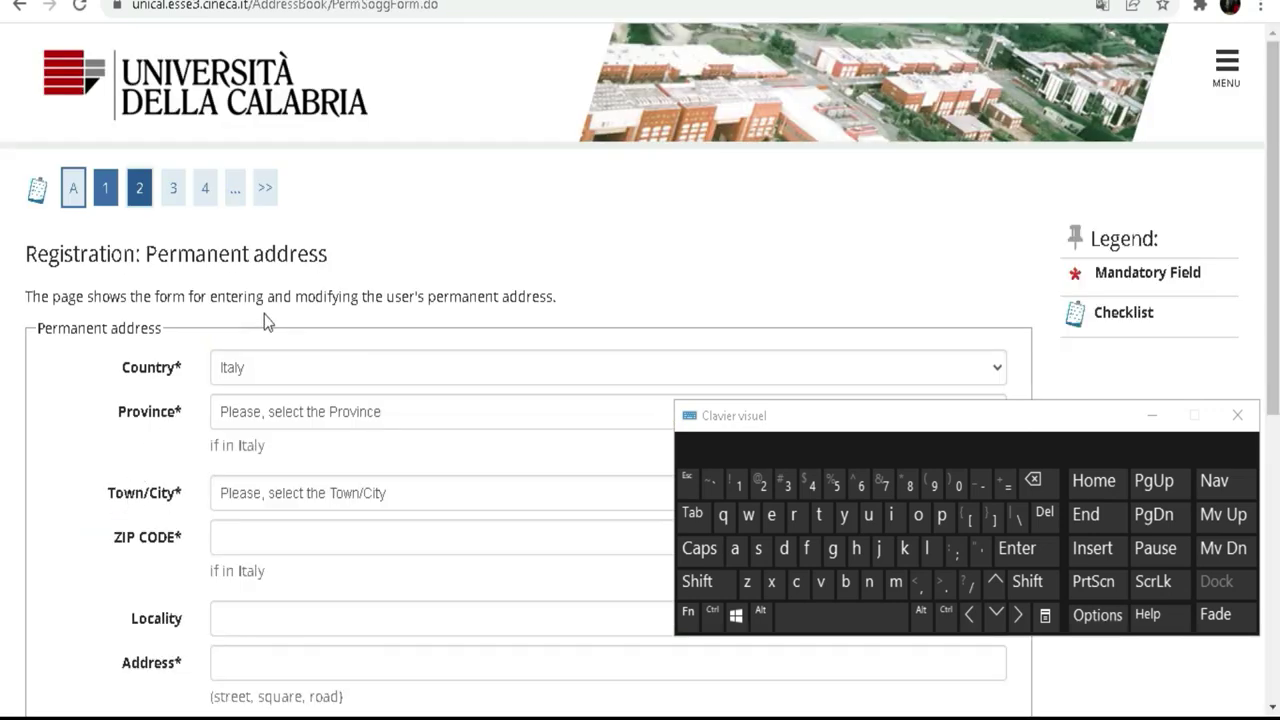
Step: Browse the permanent-address Country dropdown up and down, leaving Italy selected
scroll(264, 318, down, 3)
scroll(263, 374, up, 3)
click(248, 370)
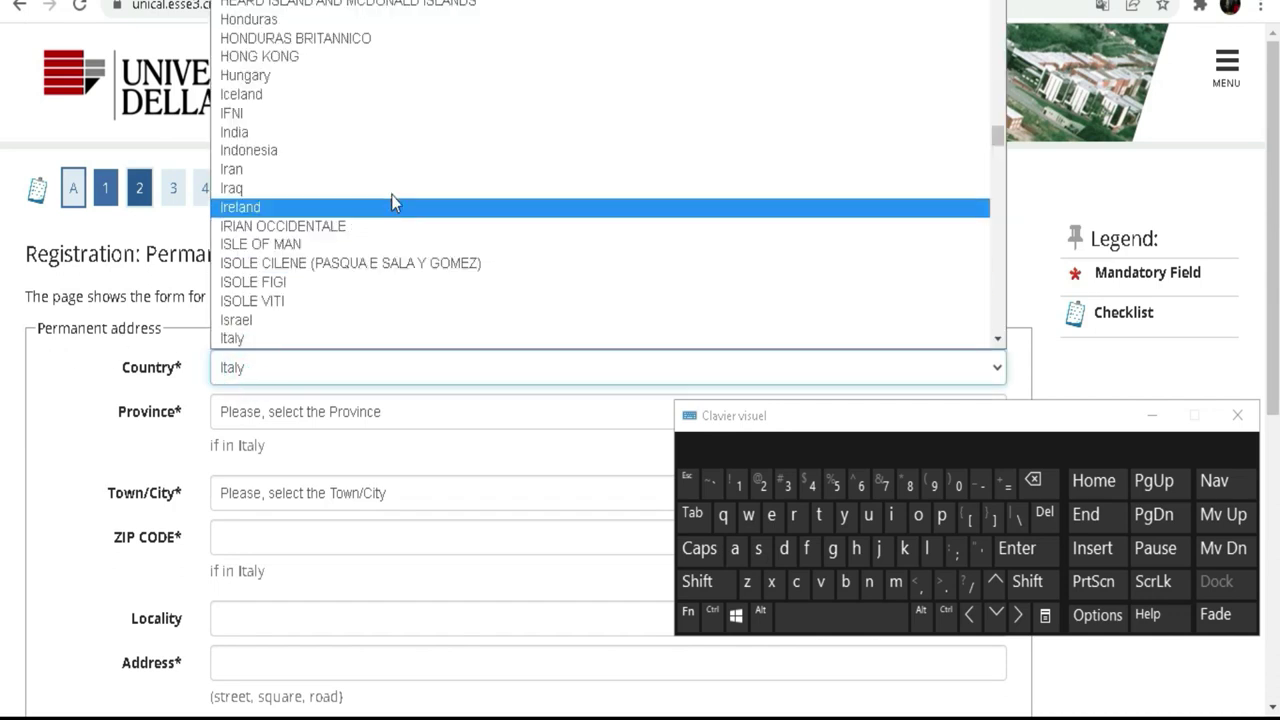
scroll(391, 182, up, 4)
scroll(391, 182, up, 5)
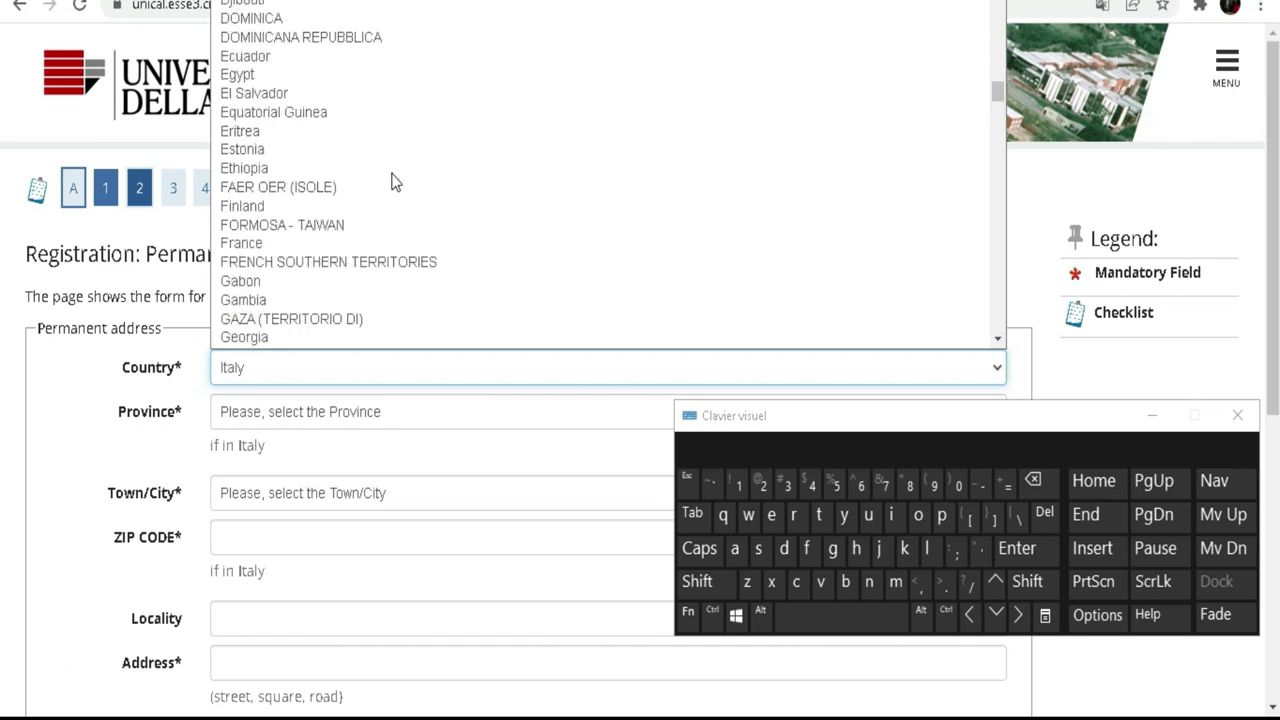
scroll(366, 172, up, 3)
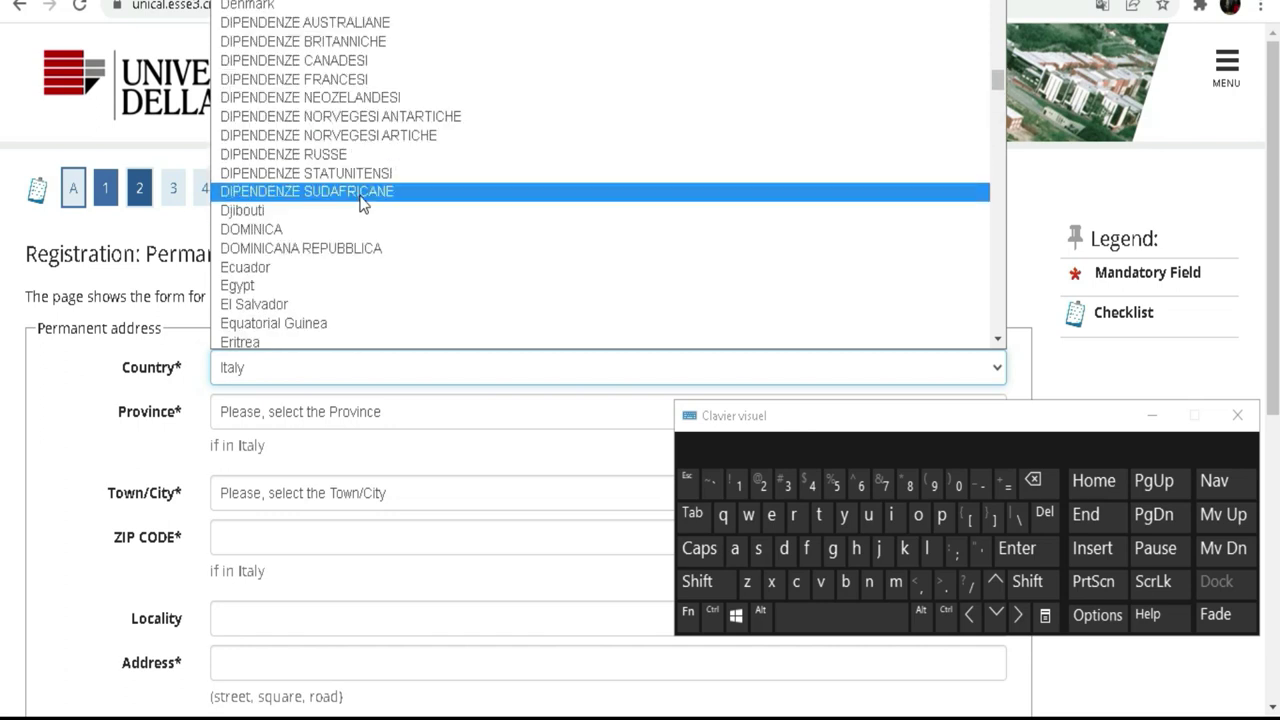
scroll(523, 125, up, 4)
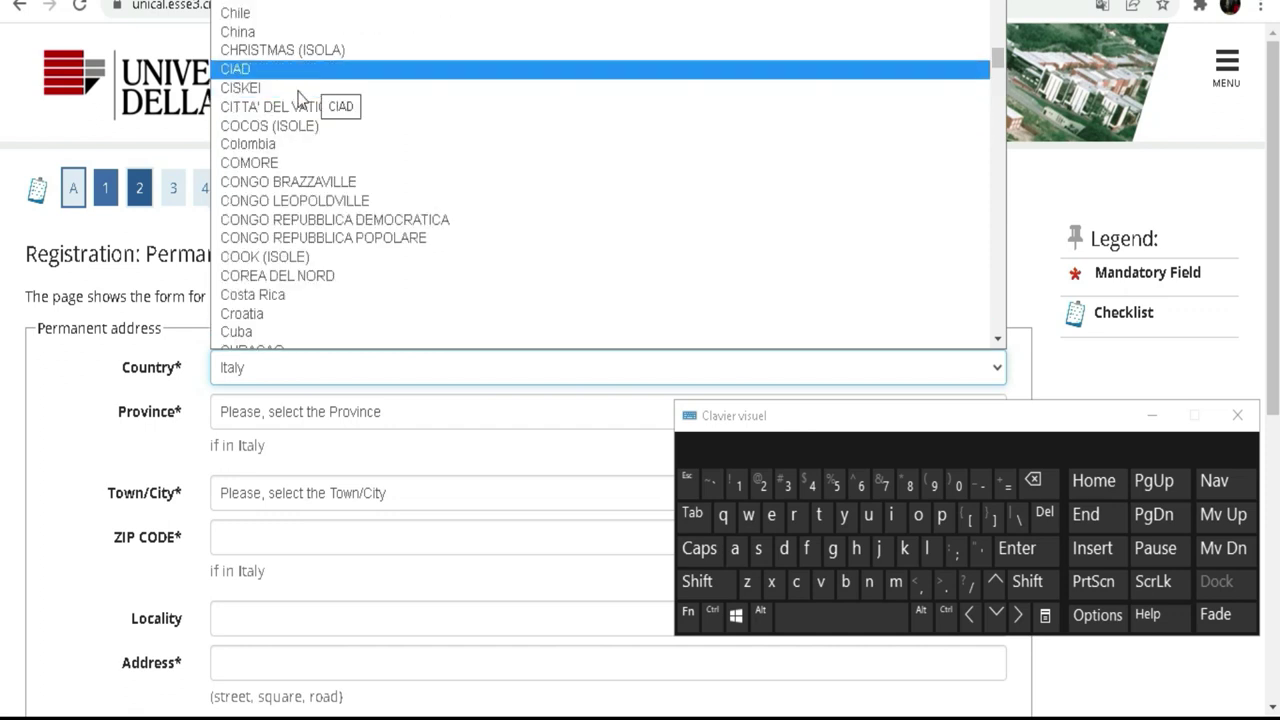
scroll(314, 127, down, 4)
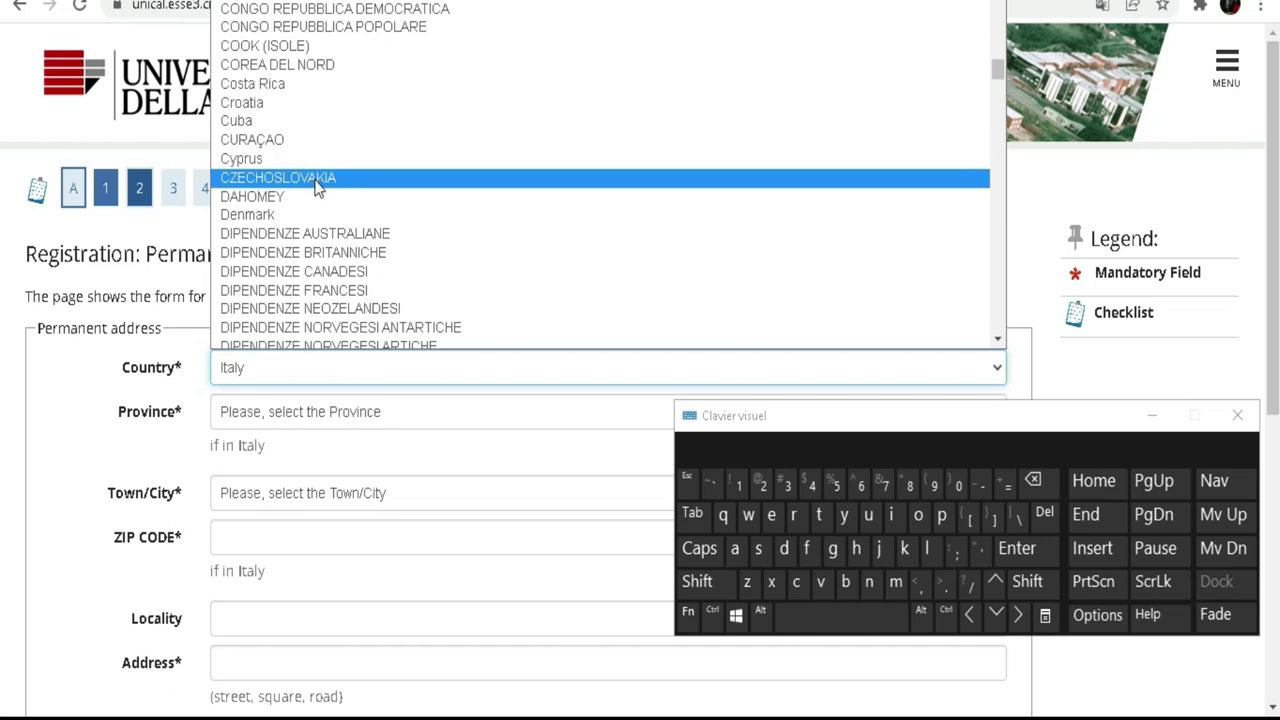
scroll(314, 190, up, 4)
scroll(316, 188, up, 4)
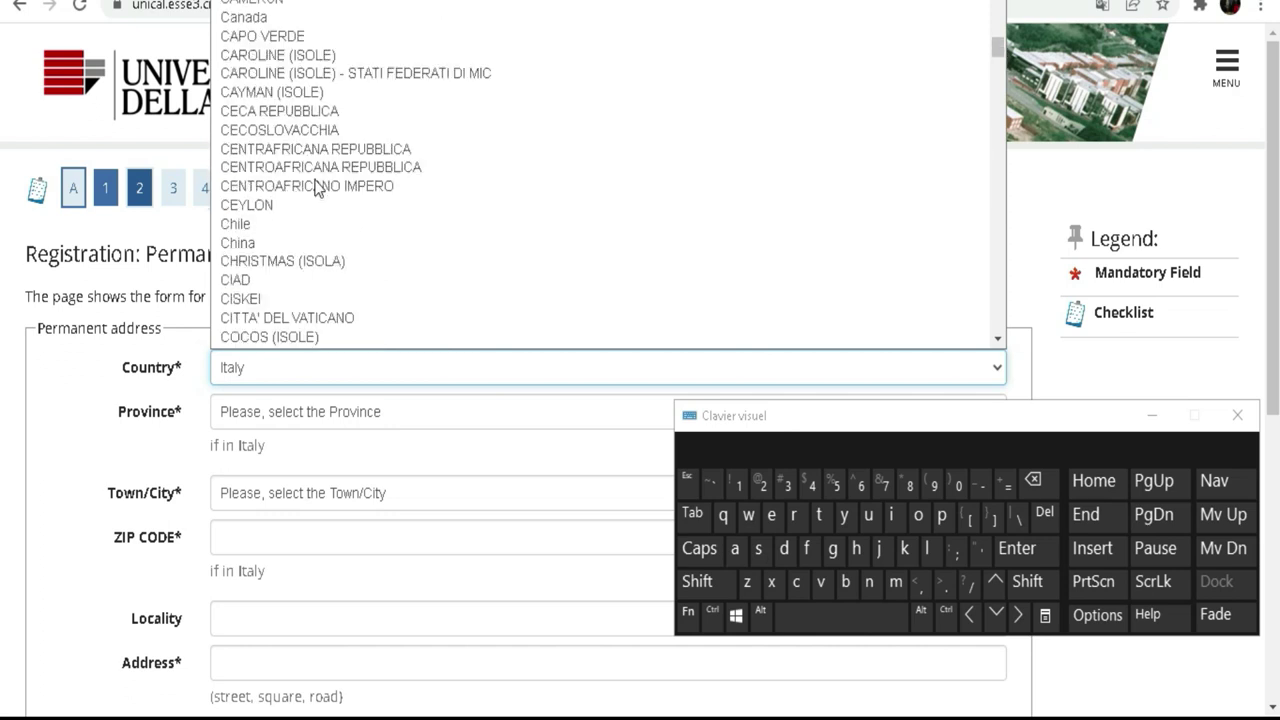
scroll(323, 91, down, 4)
scroll(323, 91, down, 4)
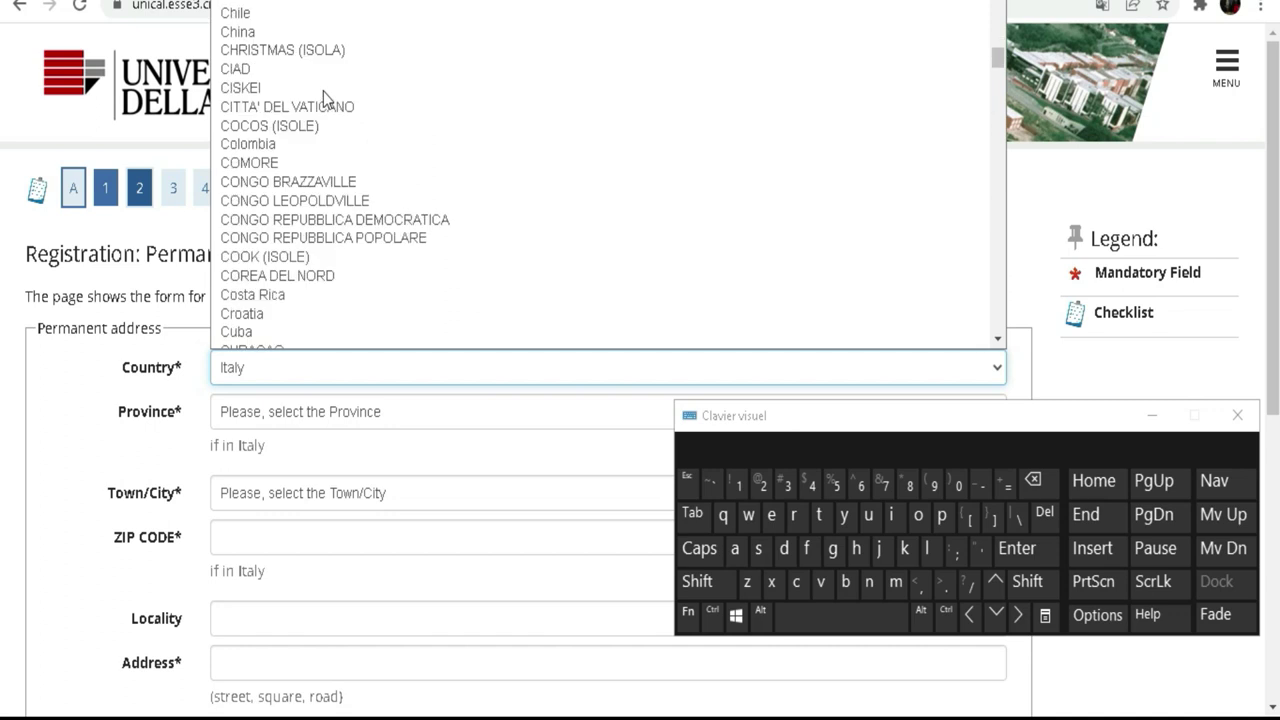
scroll(323, 91, down, 4)
scroll(288, 133, down, 18)
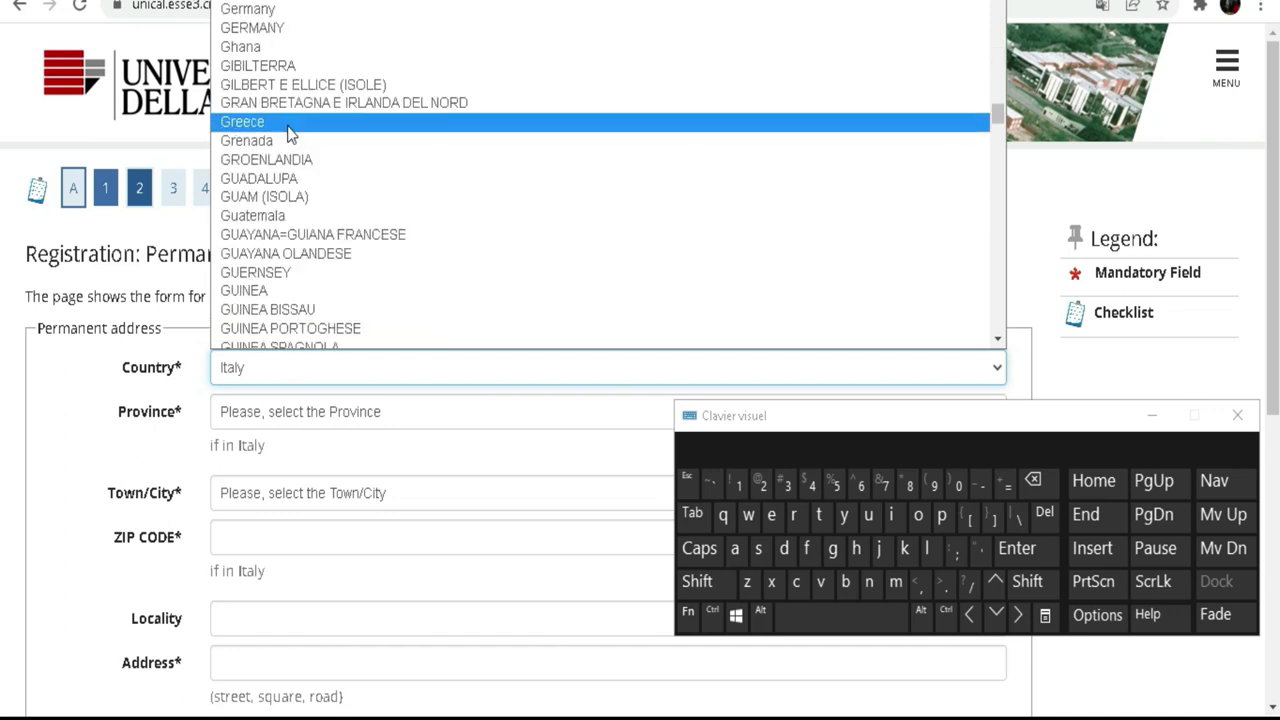
scroll(288, 138, down, 18)
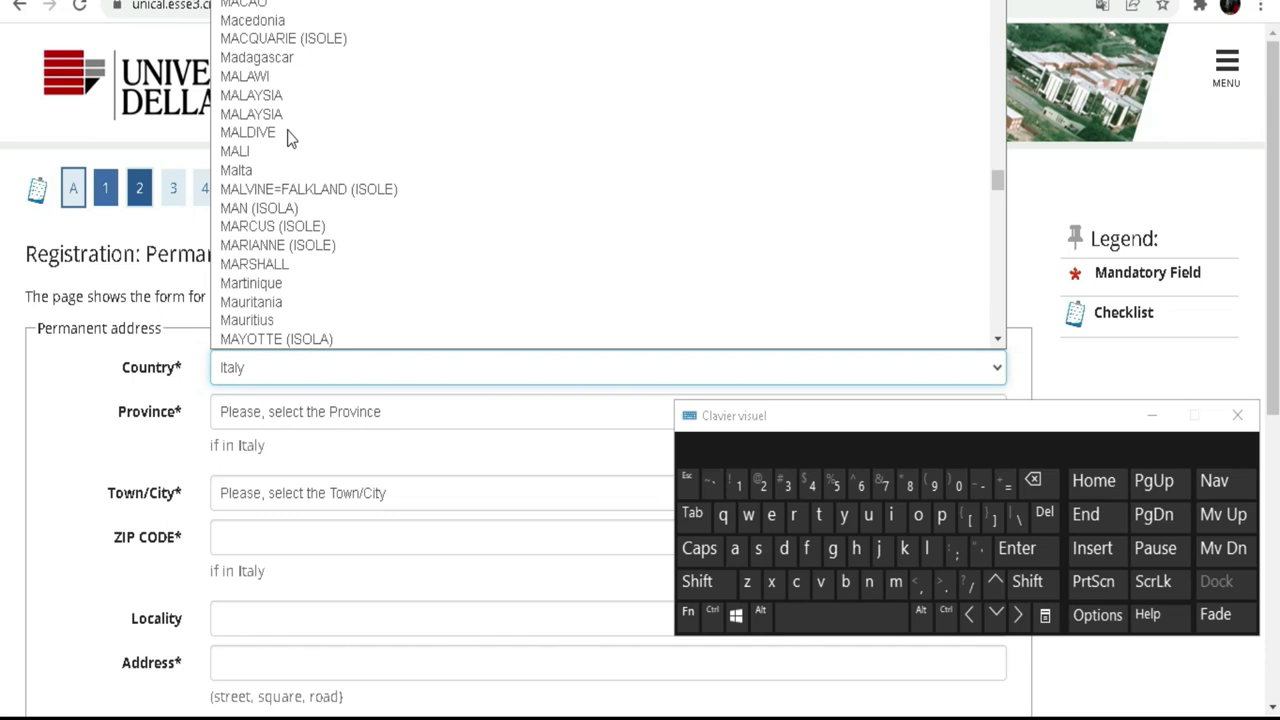
scroll(288, 138, up, 11)
scroll(288, 138, up, 4)
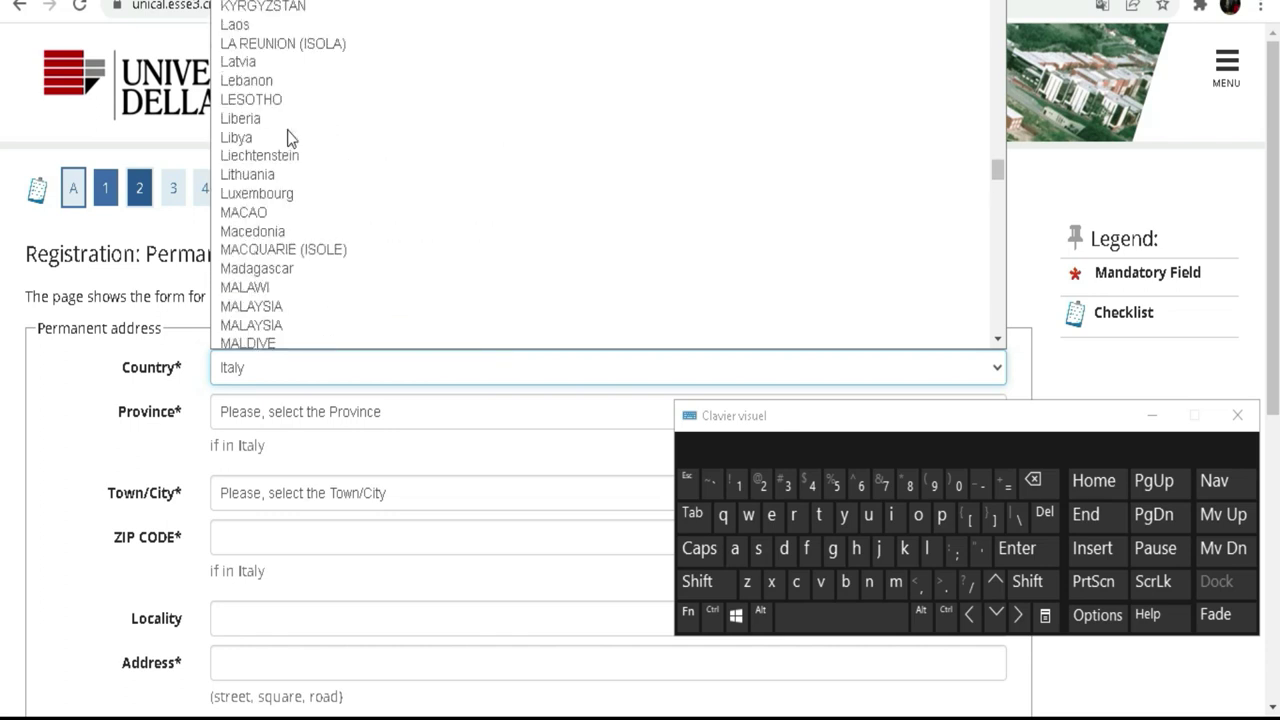
scroll(288, 138, up, 4)
scroll(288, 138, up, 4)
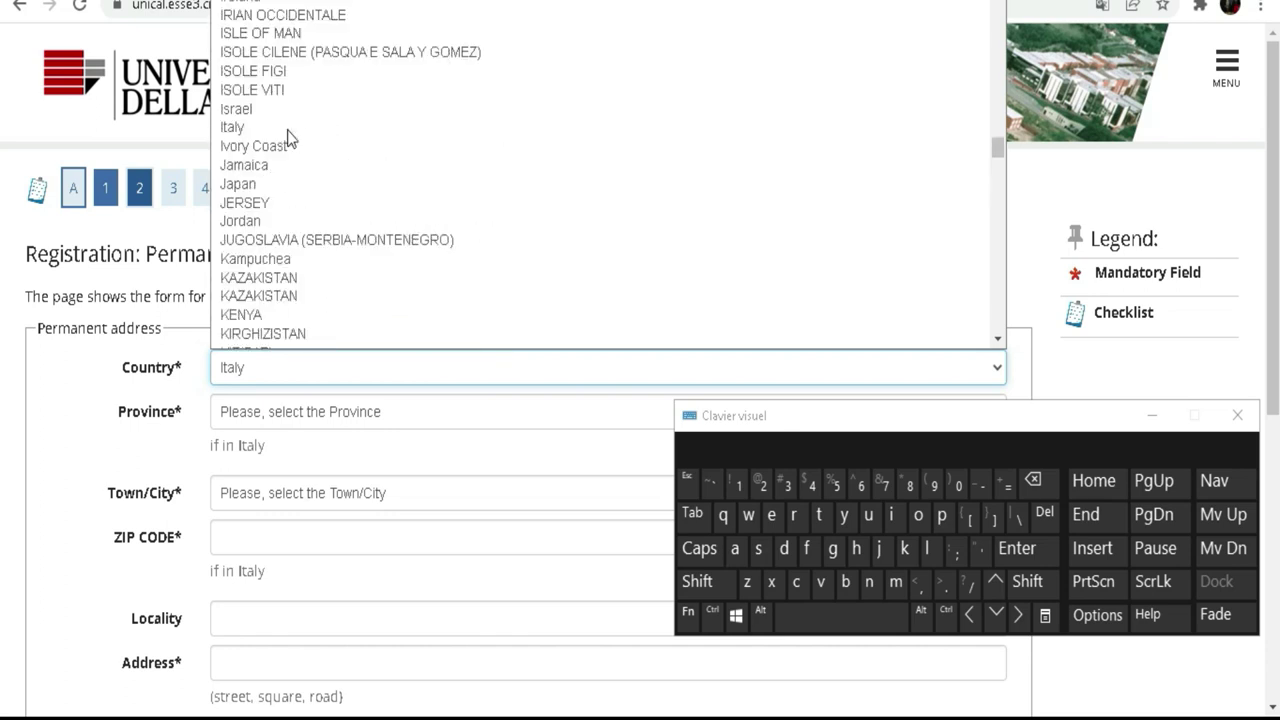
Step: Set the permanent address country to Ivory Coast and enter Abidjan as the town
click(276, 147)
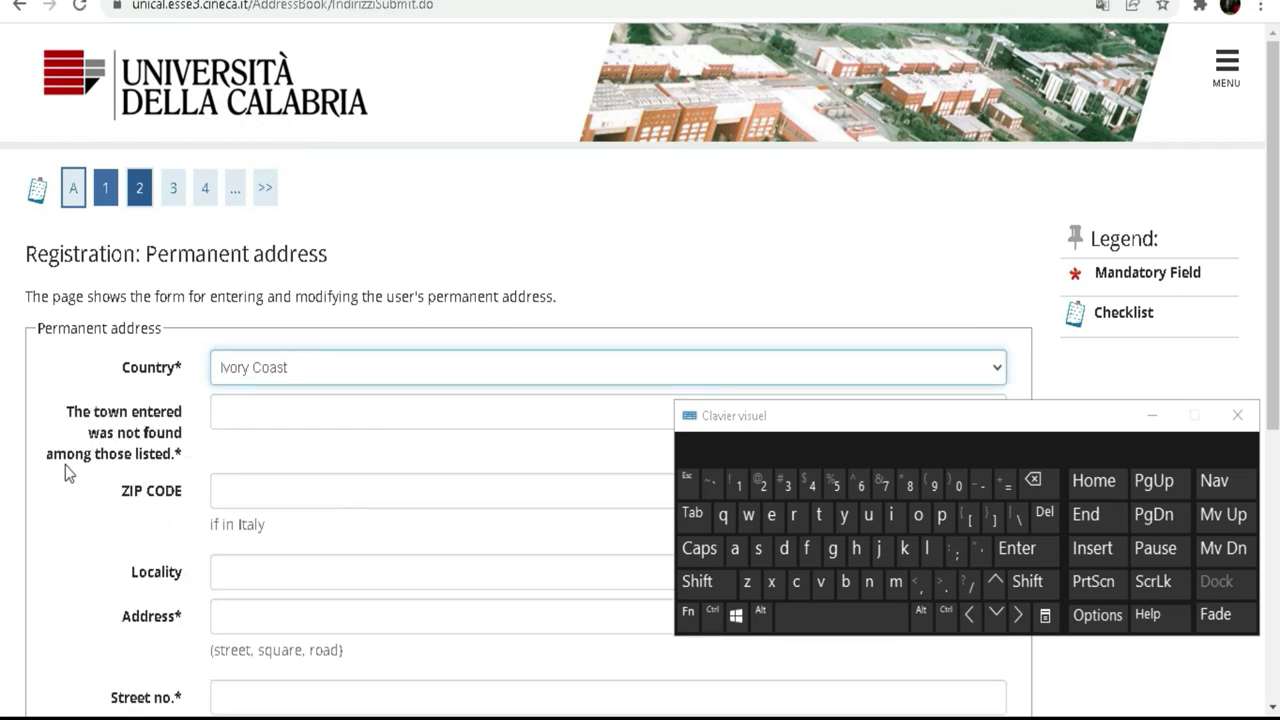
click(215, 412)
click(702, 582)
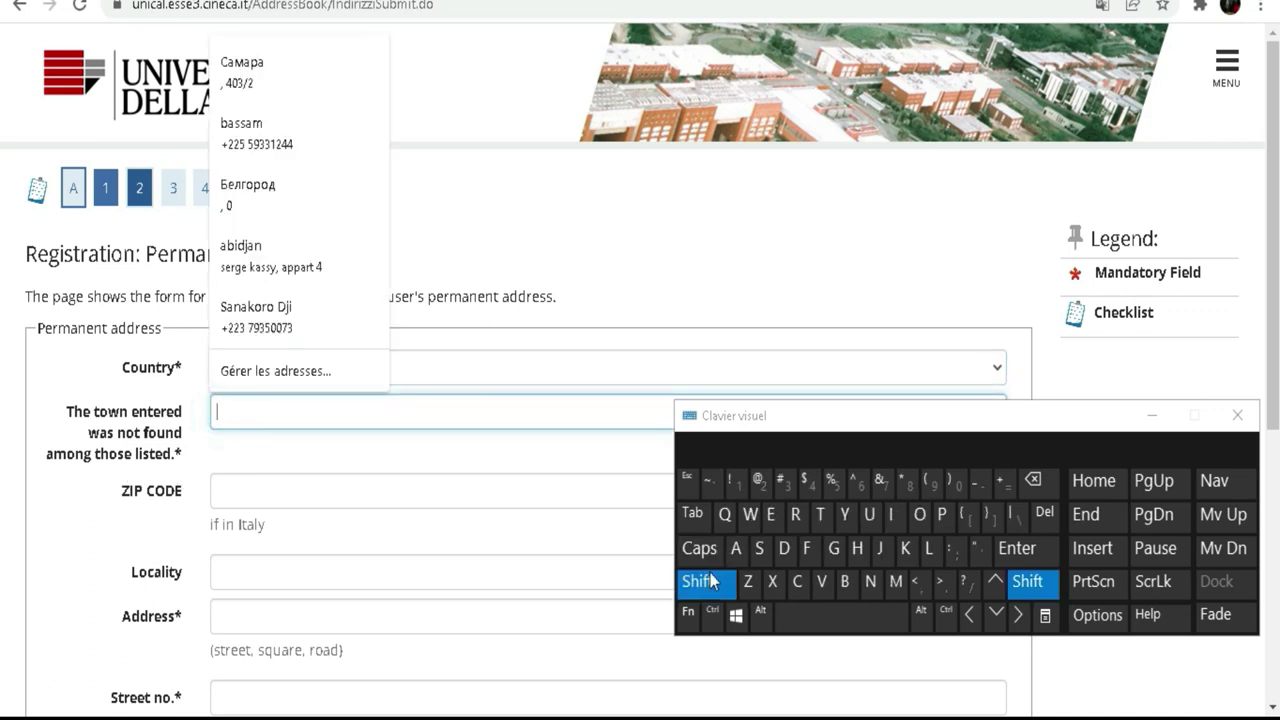
click(735, 548)
click(845, 581)
click(891, 514)
click(784, 548)
click(881, 550)
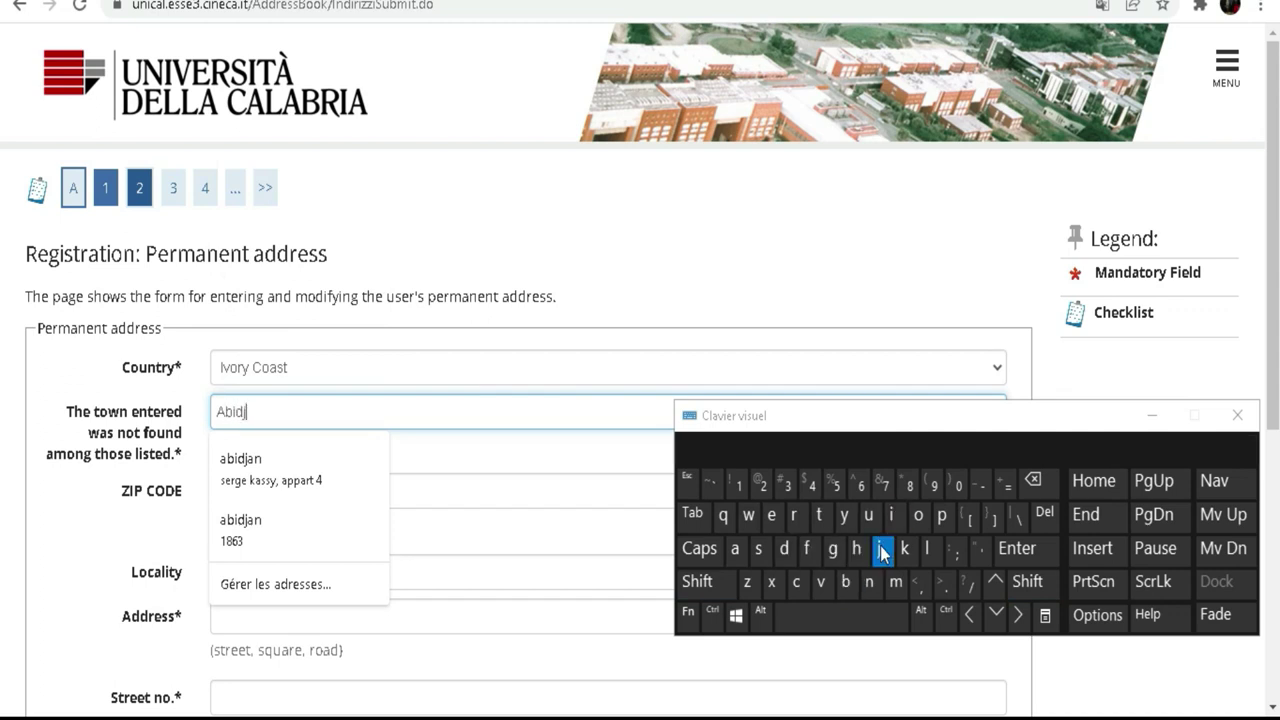
click(735, 548)
click(873, 590)
Step: Leave the ZIP CODE field empty, dismiss the autofill suggestions and scroll down the form
click(90, 495)
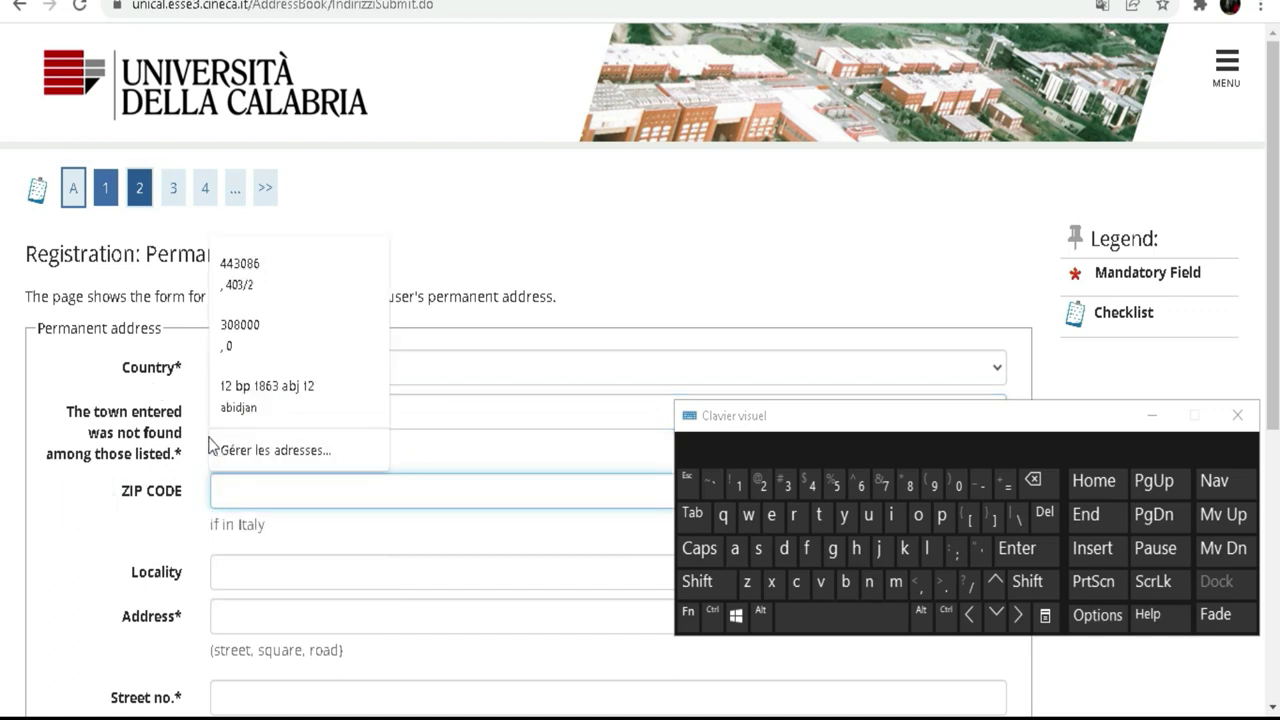
click(76, 527)
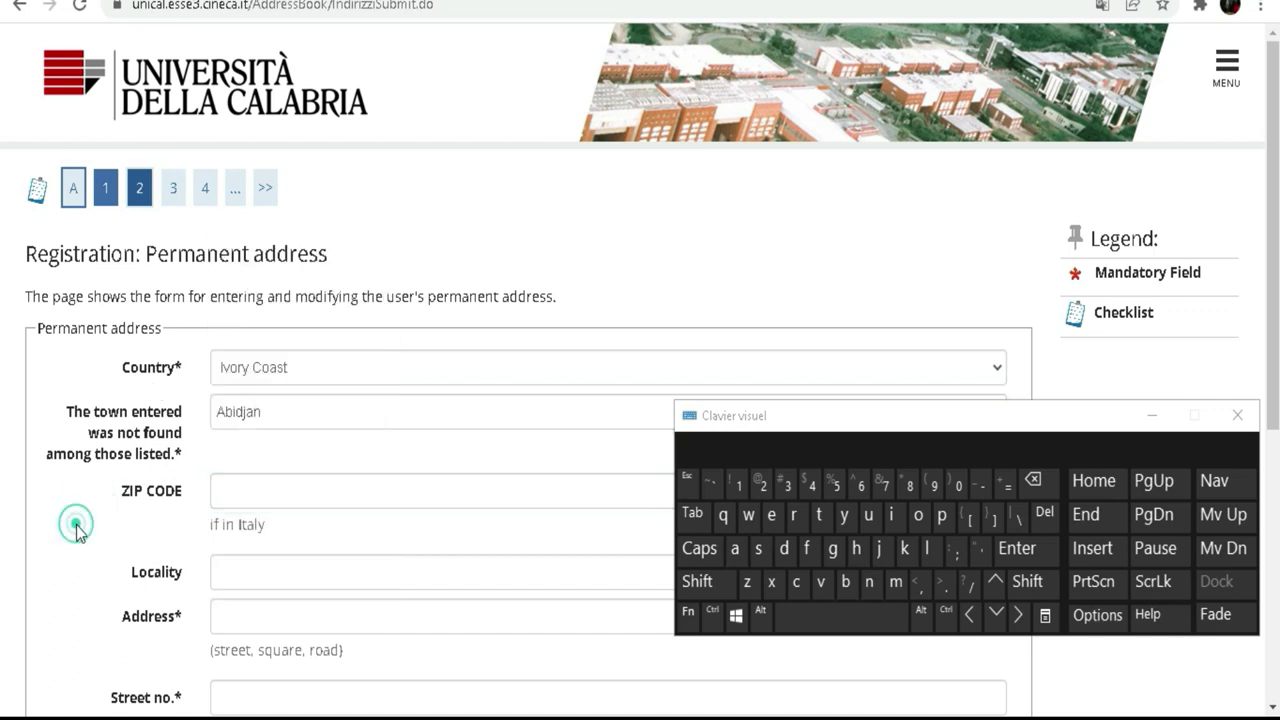
drag(266, 527, 210, 526)
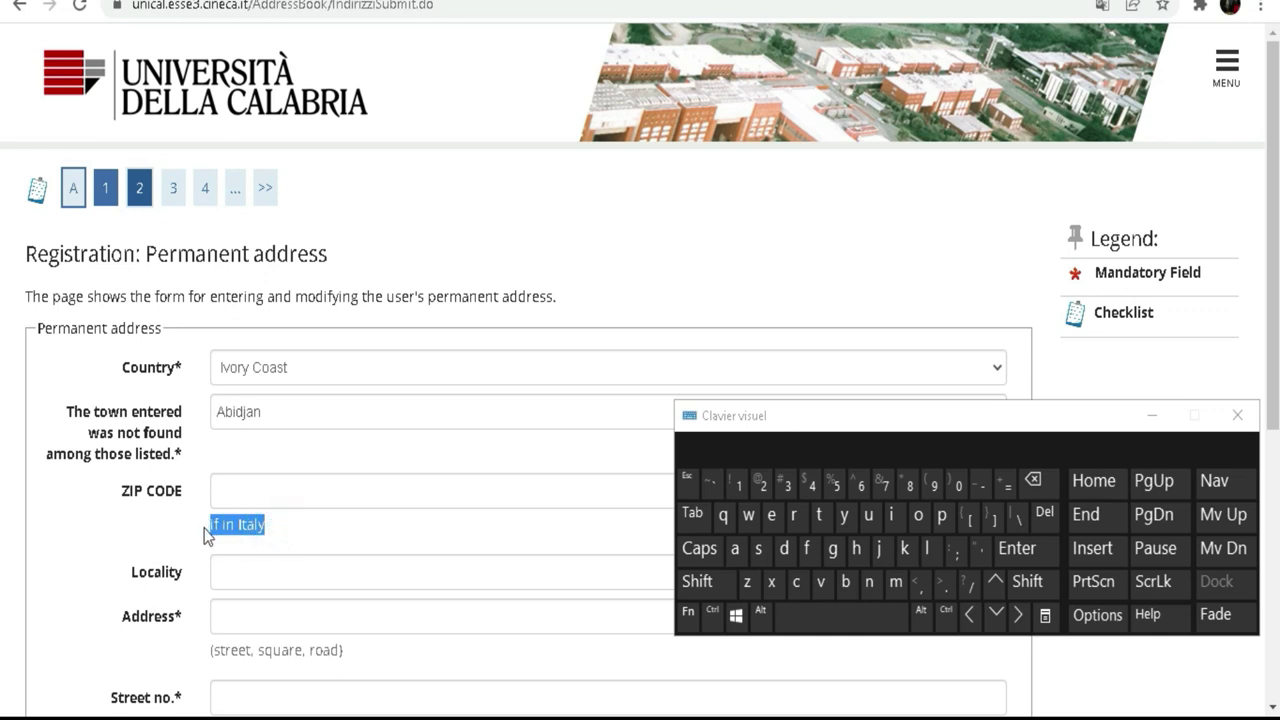
click(286, 492)
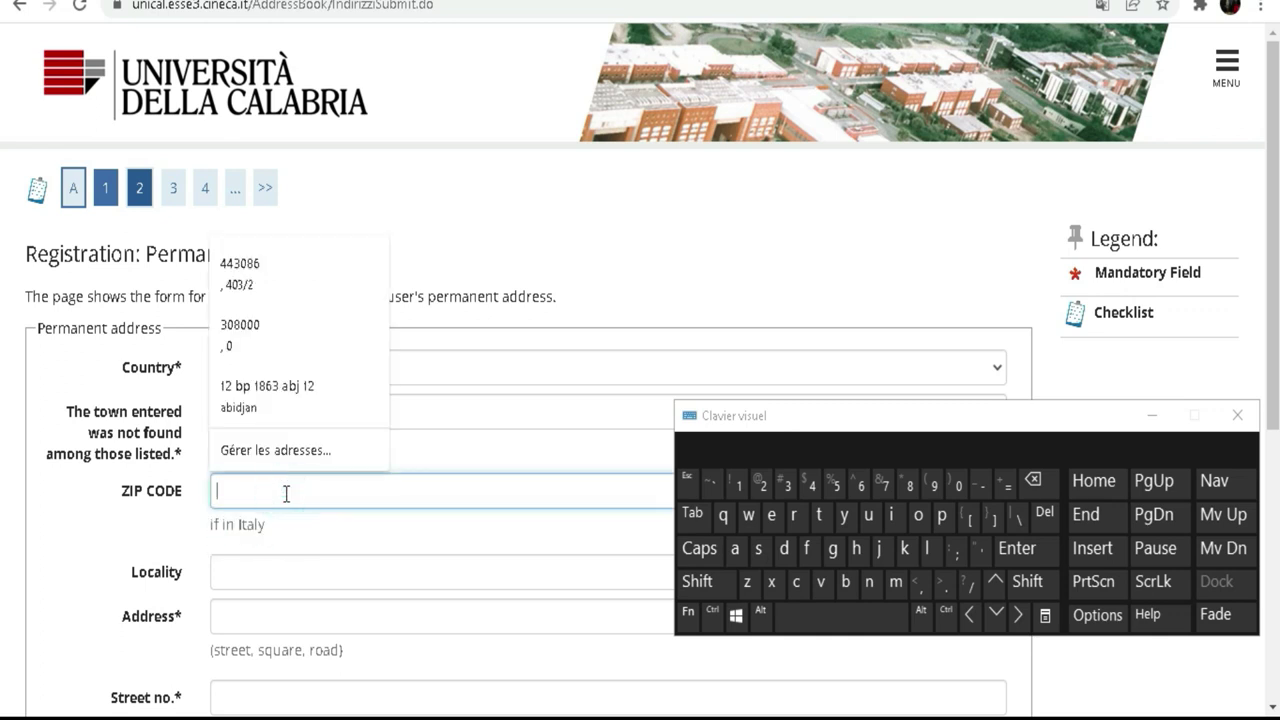
click(133, 514)
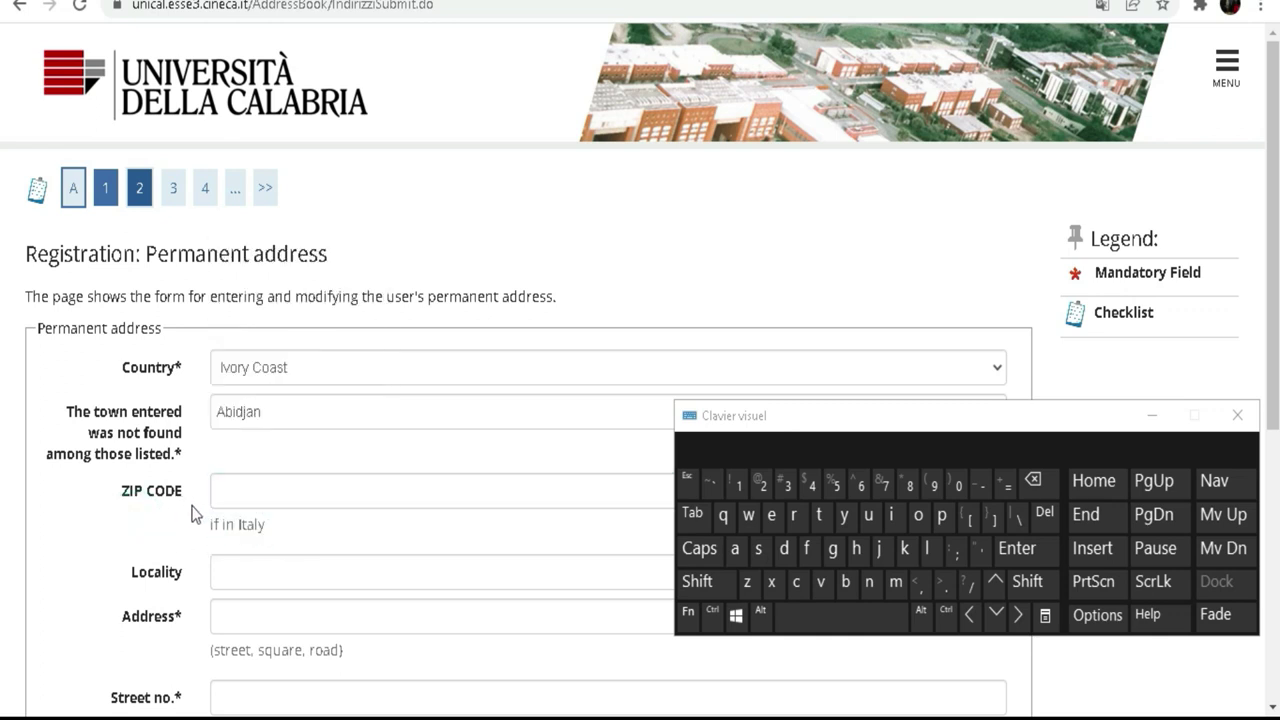
scroll(282, 407, down, 1)
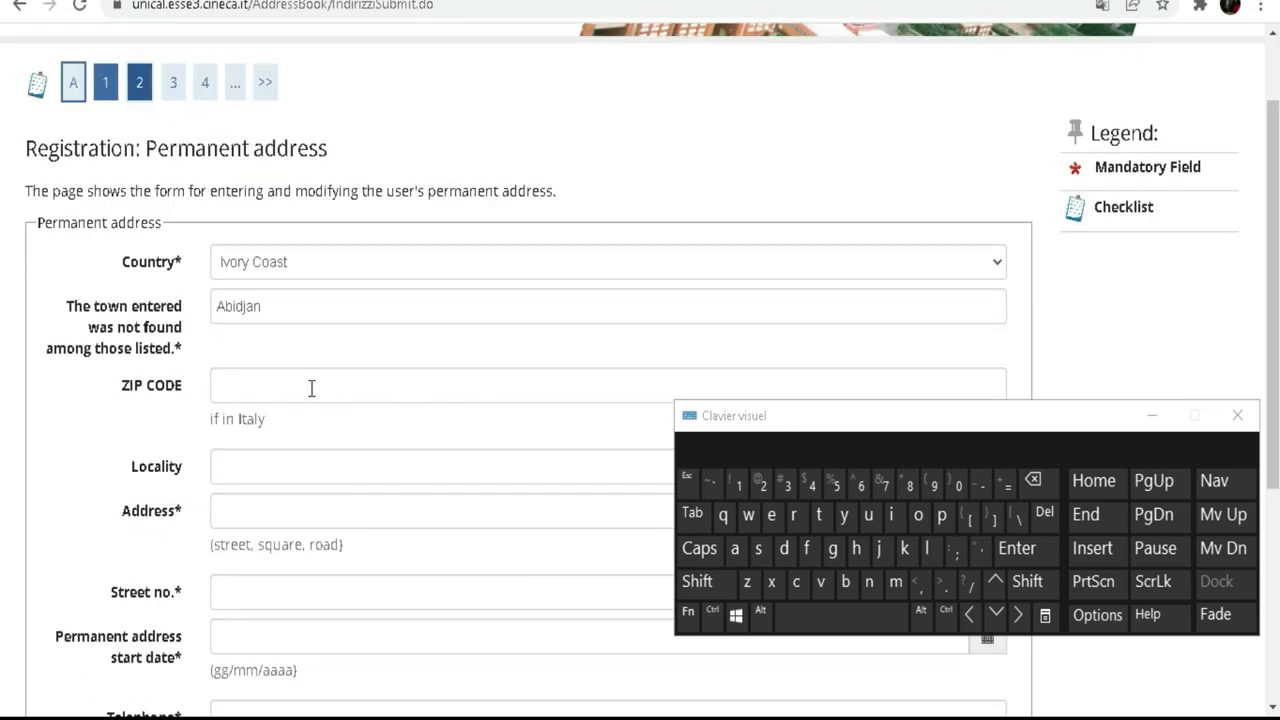
scroll(226, 383, down, 2)
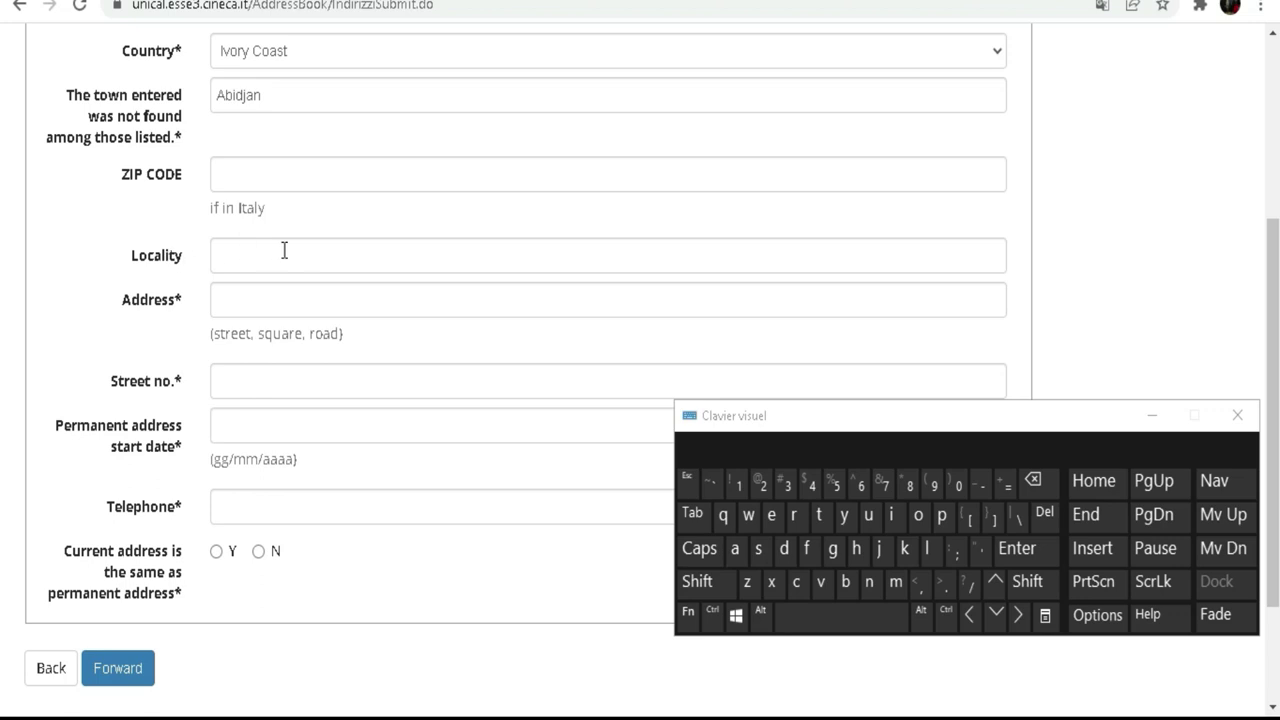
click(274, 295)
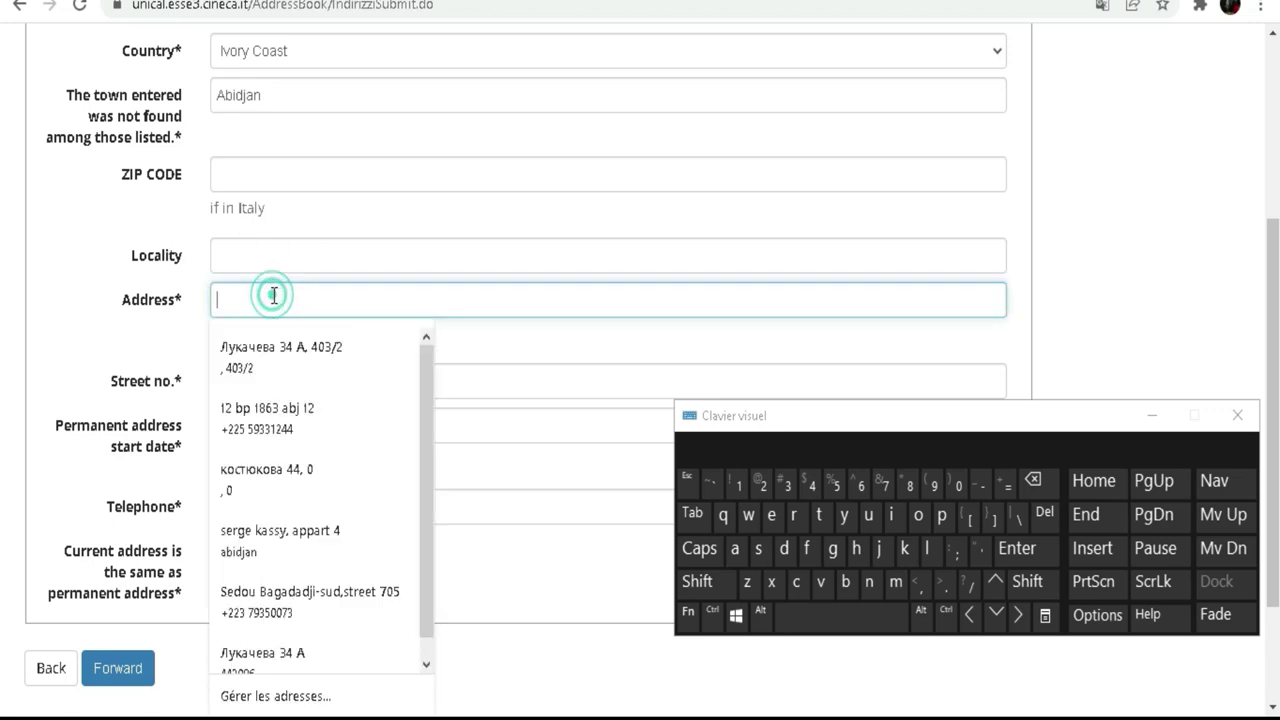
click(66, 318)
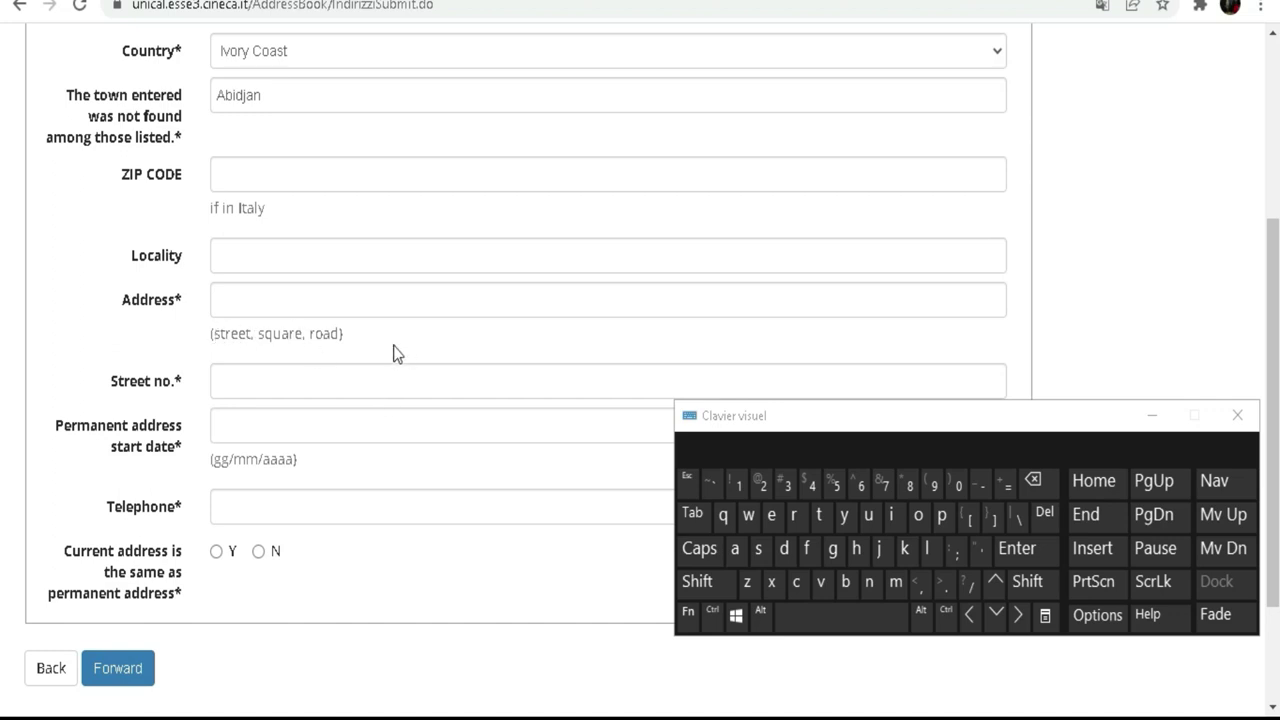
click(318, 301)
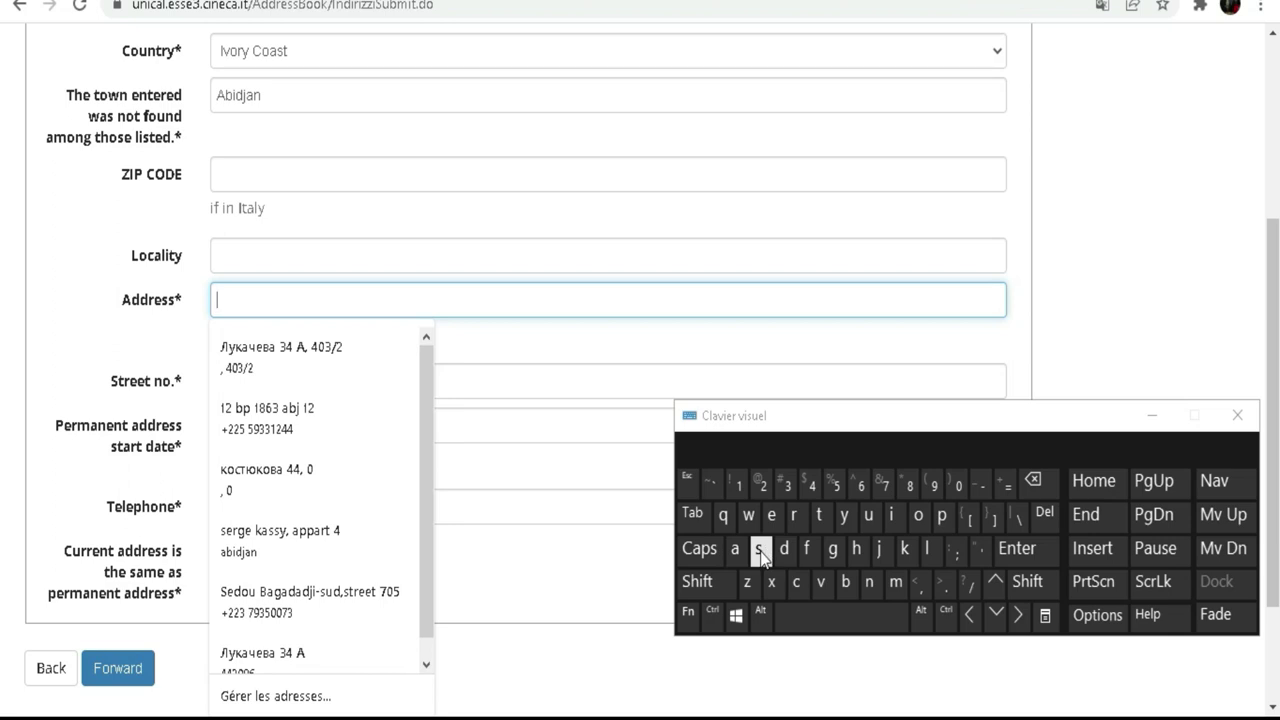
click(846, 582)
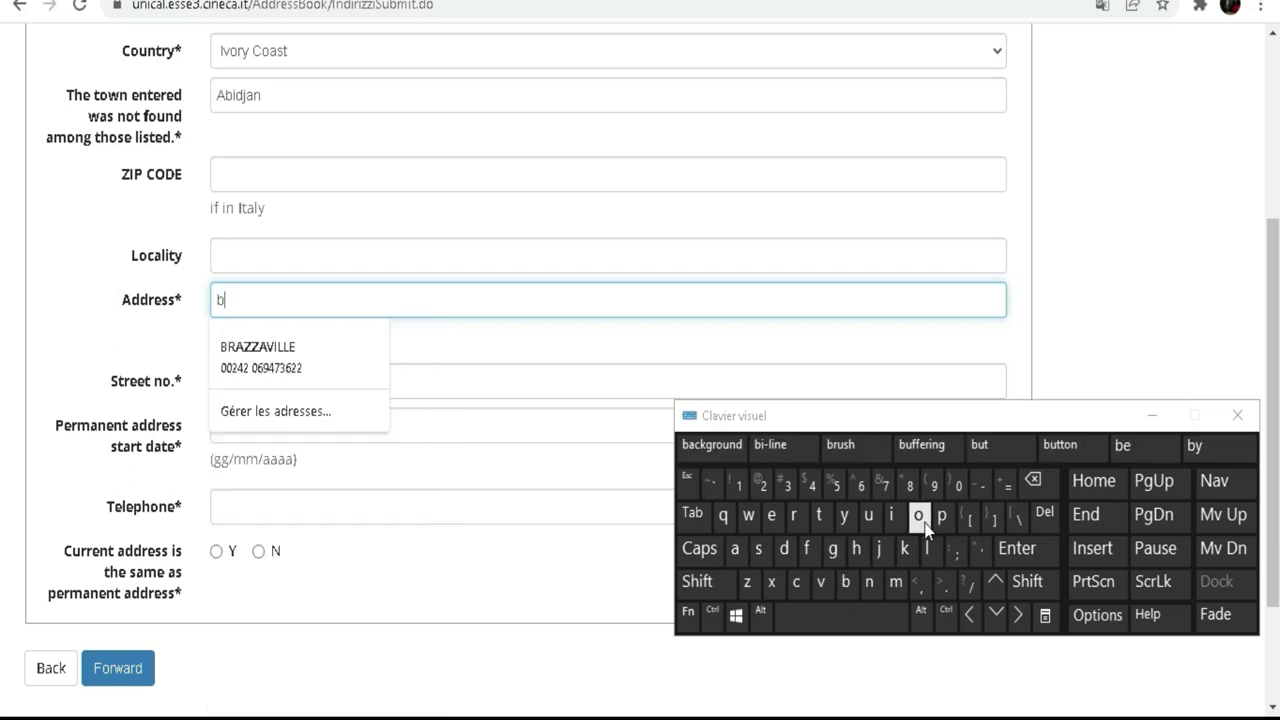
click(918, 515)
click(868, 515)
click(930, 550)
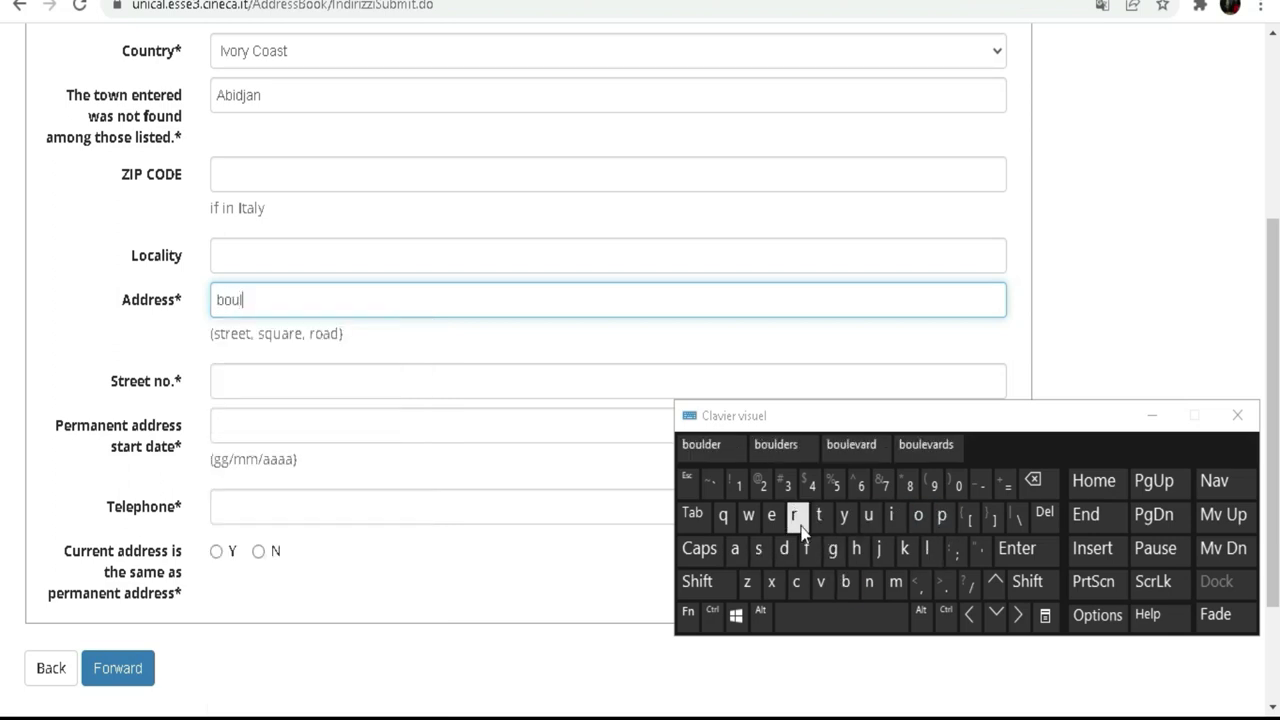
click(771, 515)
click(710, 447)
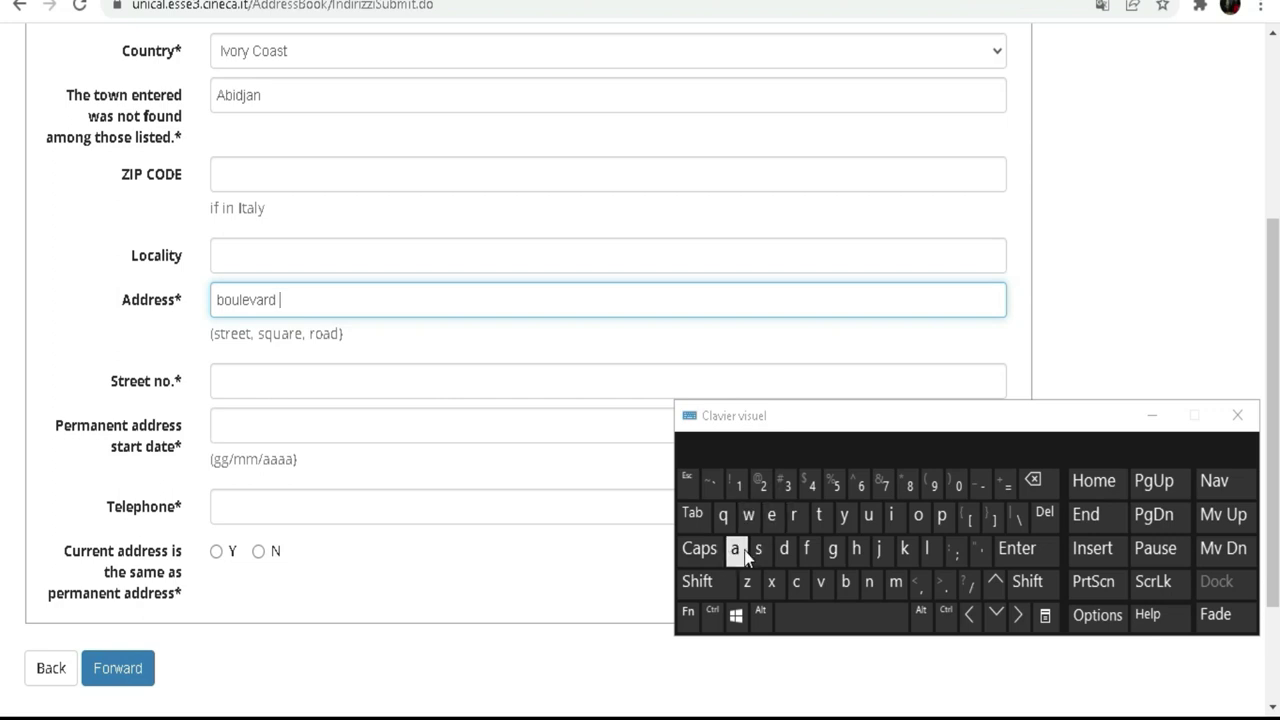
click(697, 582)
click(737, 550)
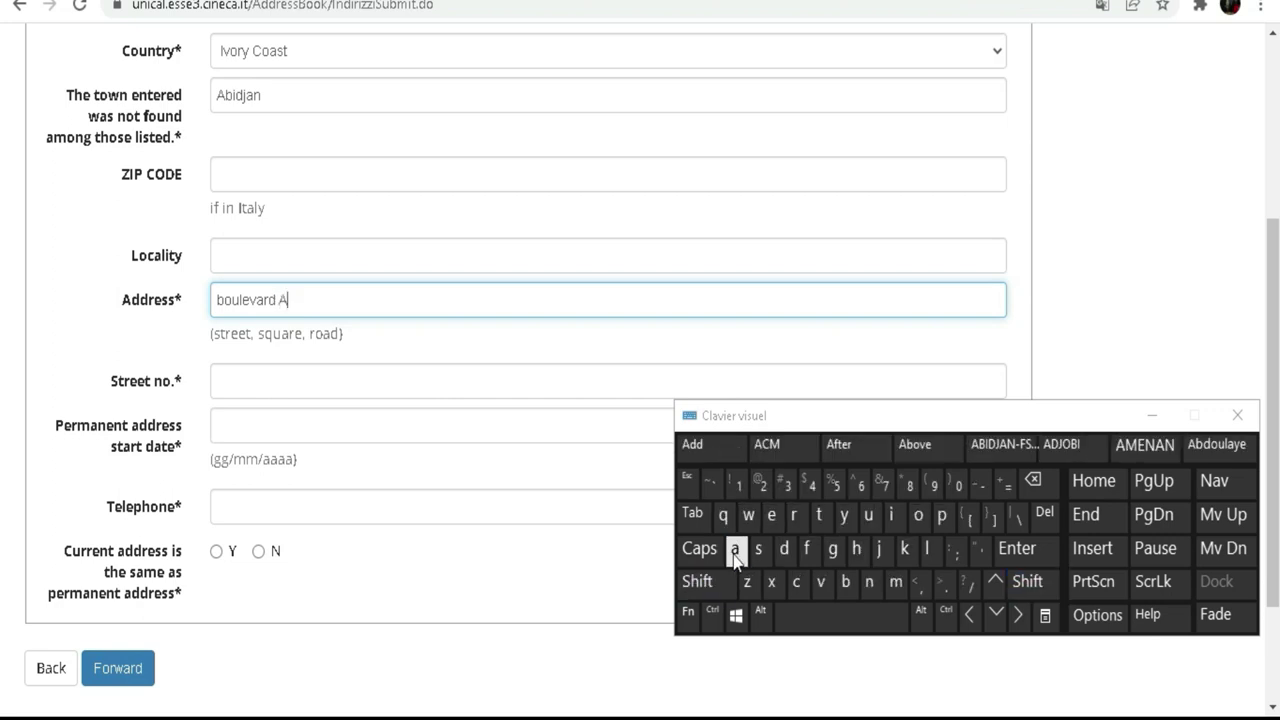
click(921, 591)
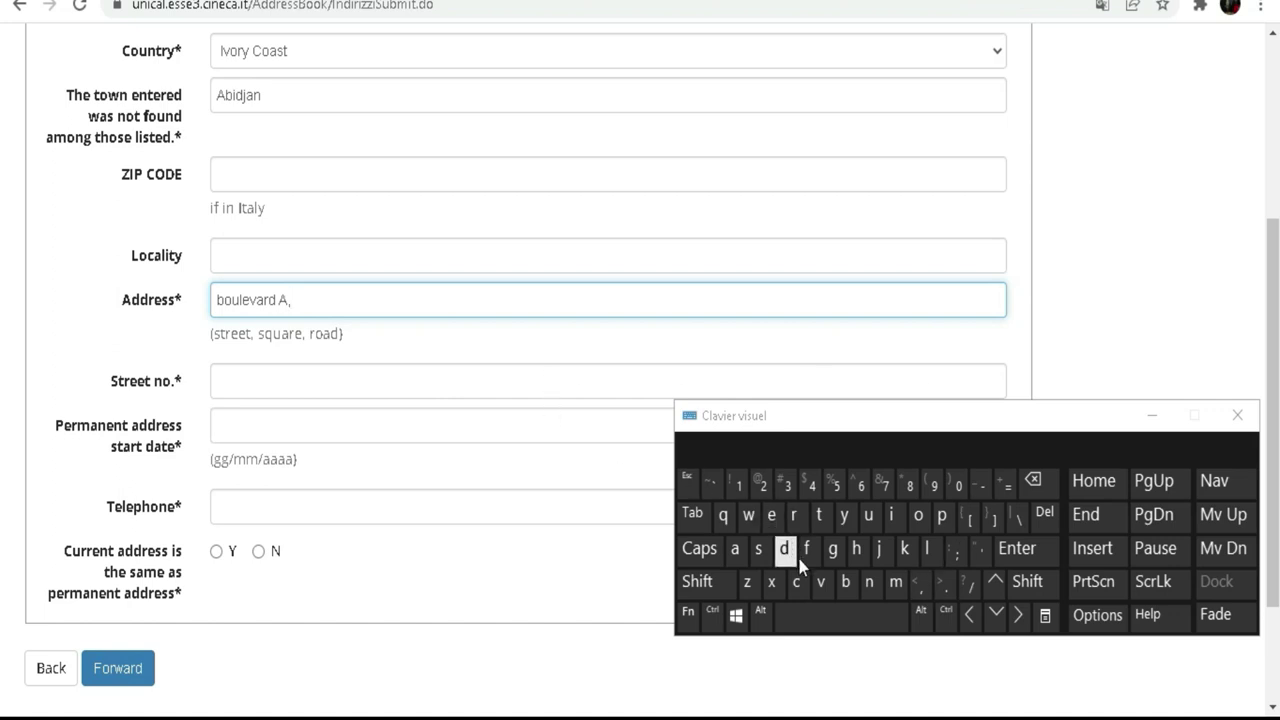
click(710, 584)
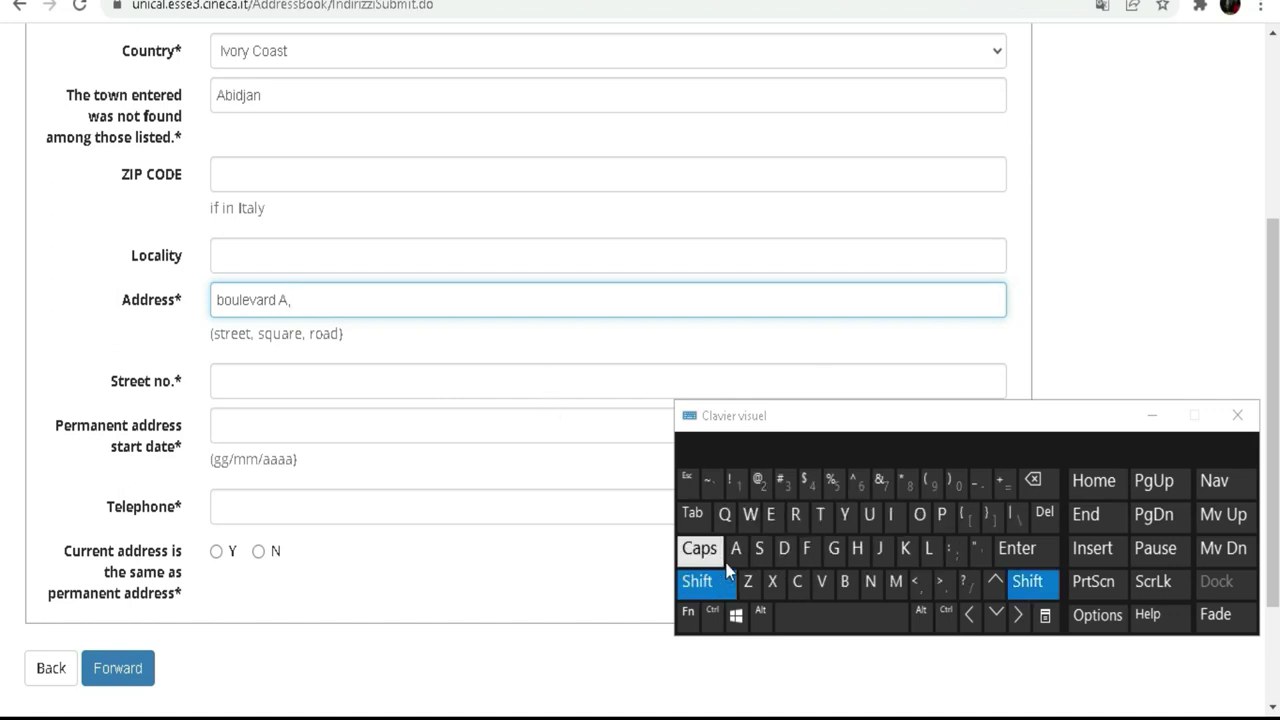
click(736, 548)
click(845, 581)
click(893, 527)
click(787, 548)
click(882, 550)
click(736, 548)
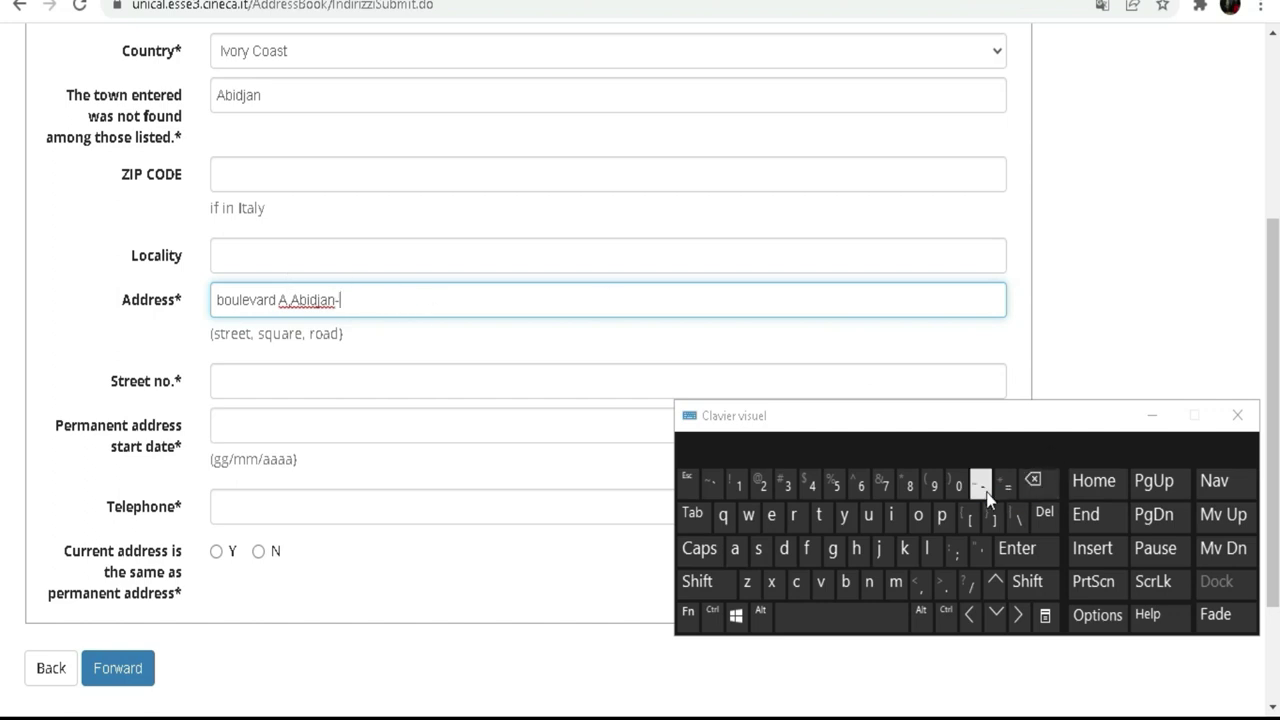
click(708, 580)
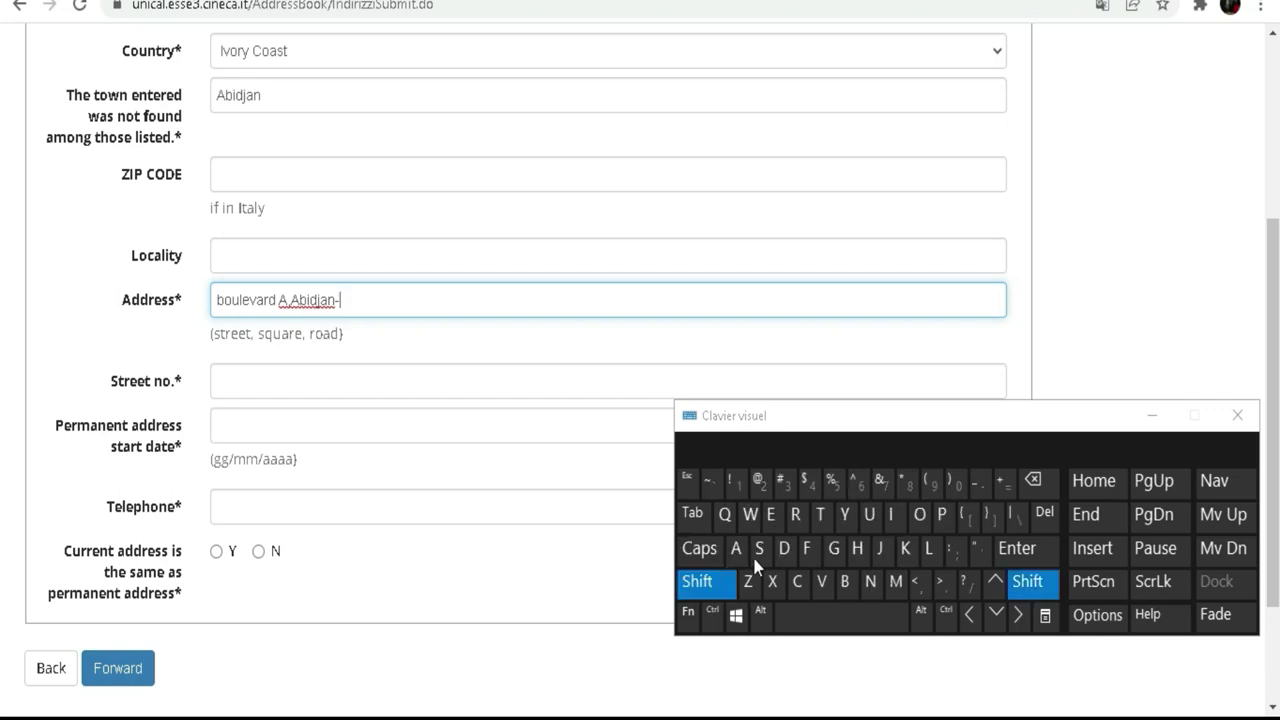
click(941, 515)
click(918, 515)
click(793, 515)
click(819, 515)
click(845, 581)
click(918, 515)
click(868, 515)
click(771, 515)
click(819, 515)
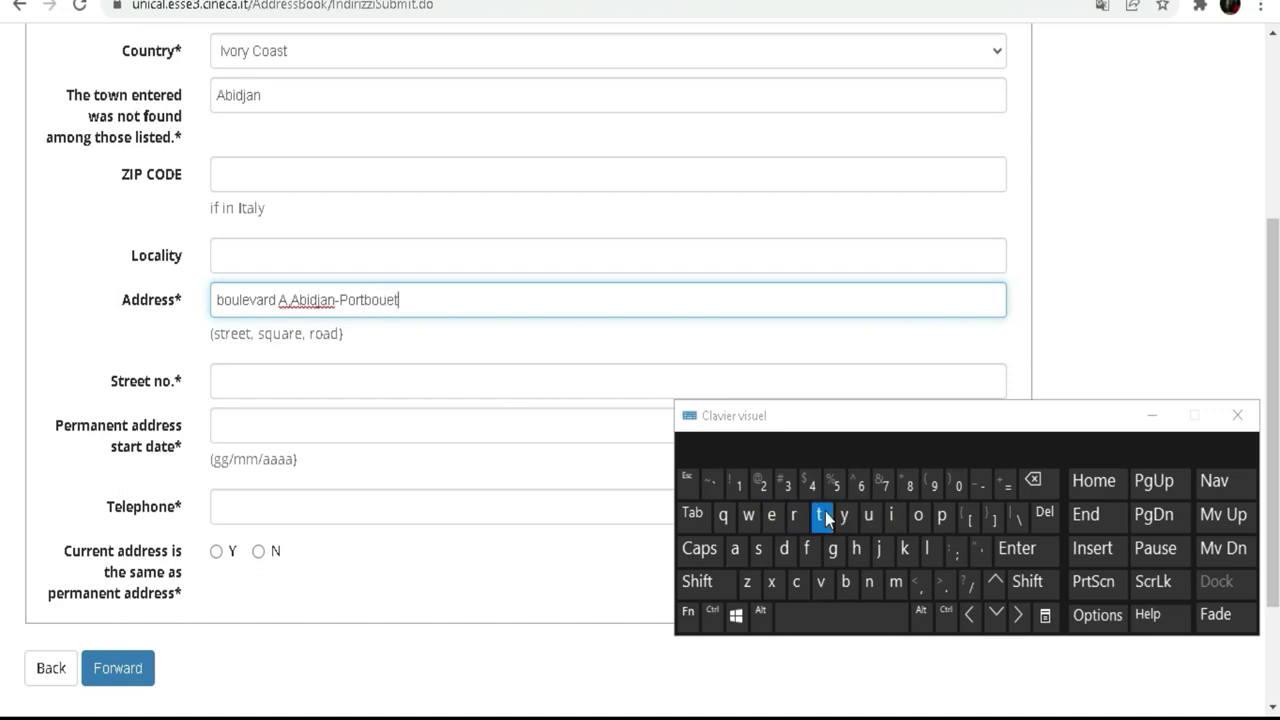
Step: Enter 13 as the street number
click(285, 372)
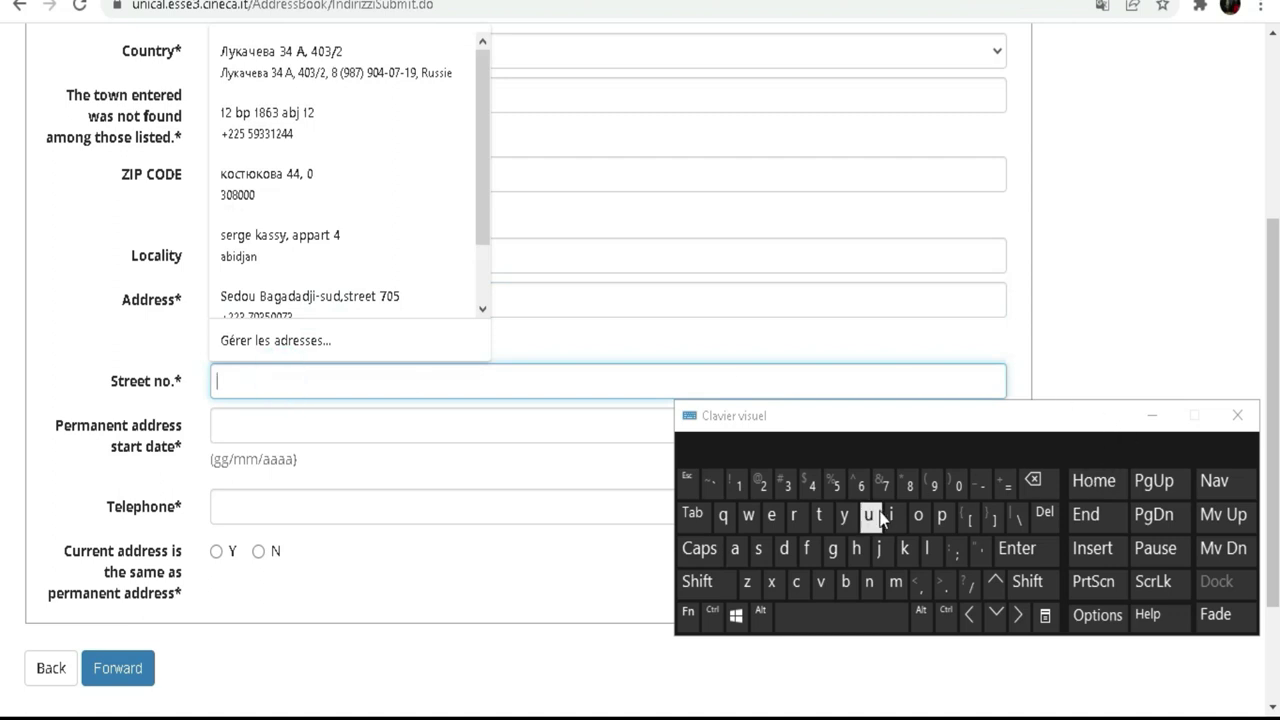
click(740, 485)
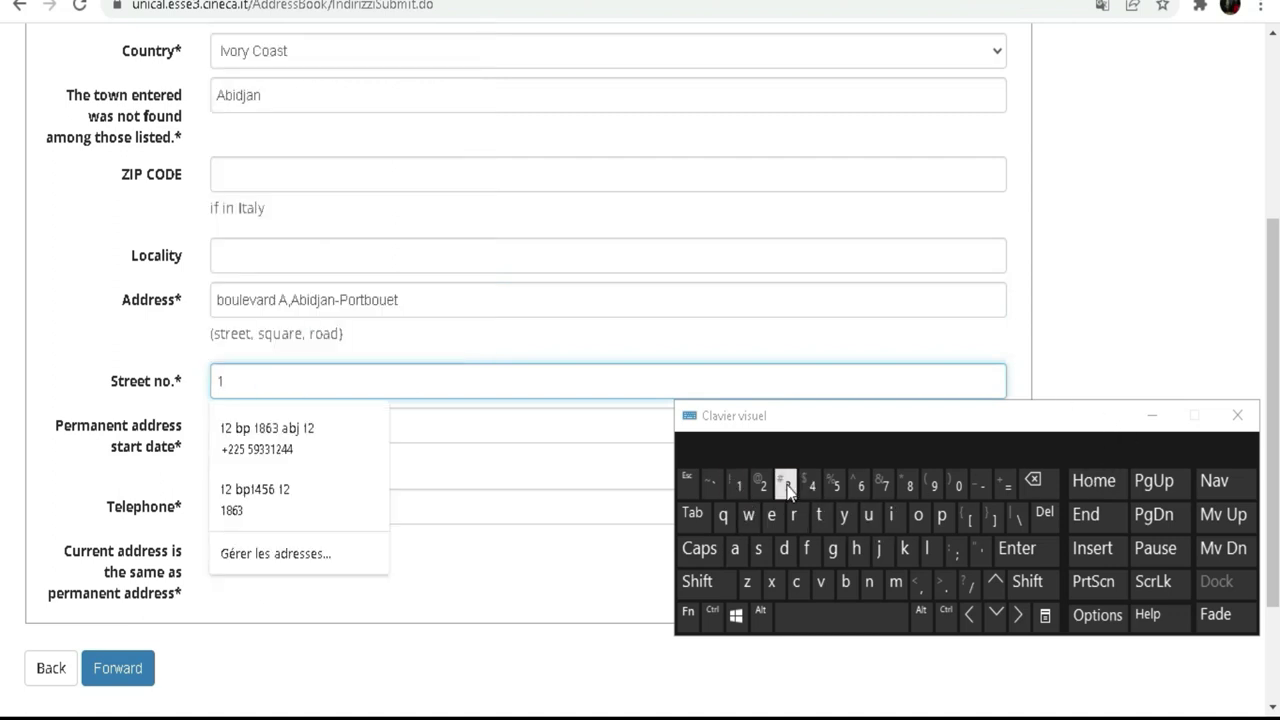
click(787, 487)
click(236, 420)
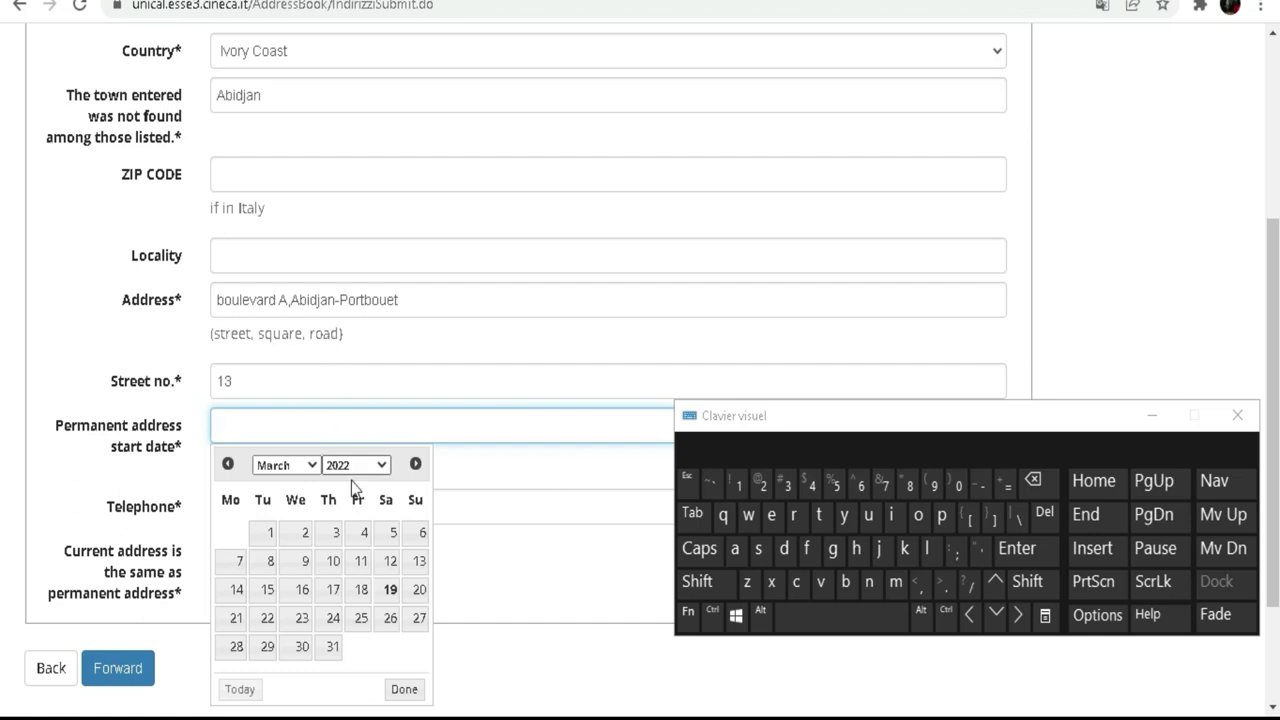
Step: Pick year 2007, month February and day 6 so the start date reads 06/02/2007
click(379, 466)
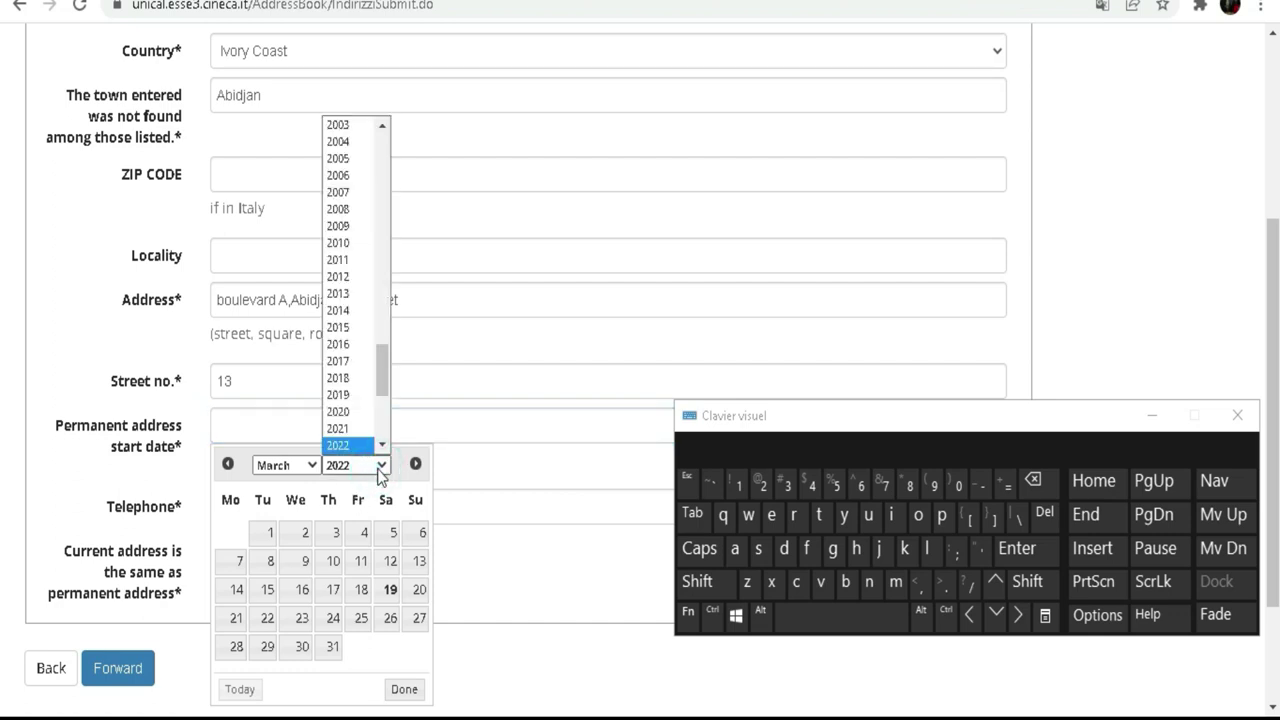
click(353, 193)
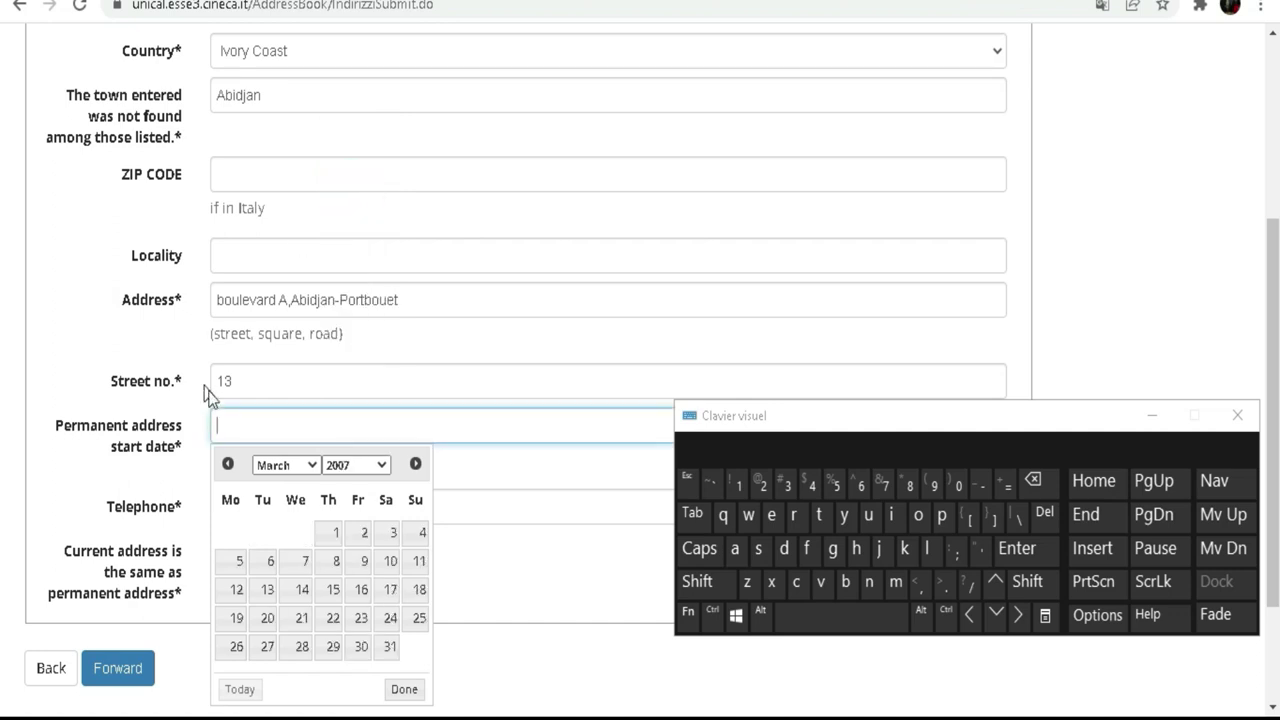
click(303, 468)
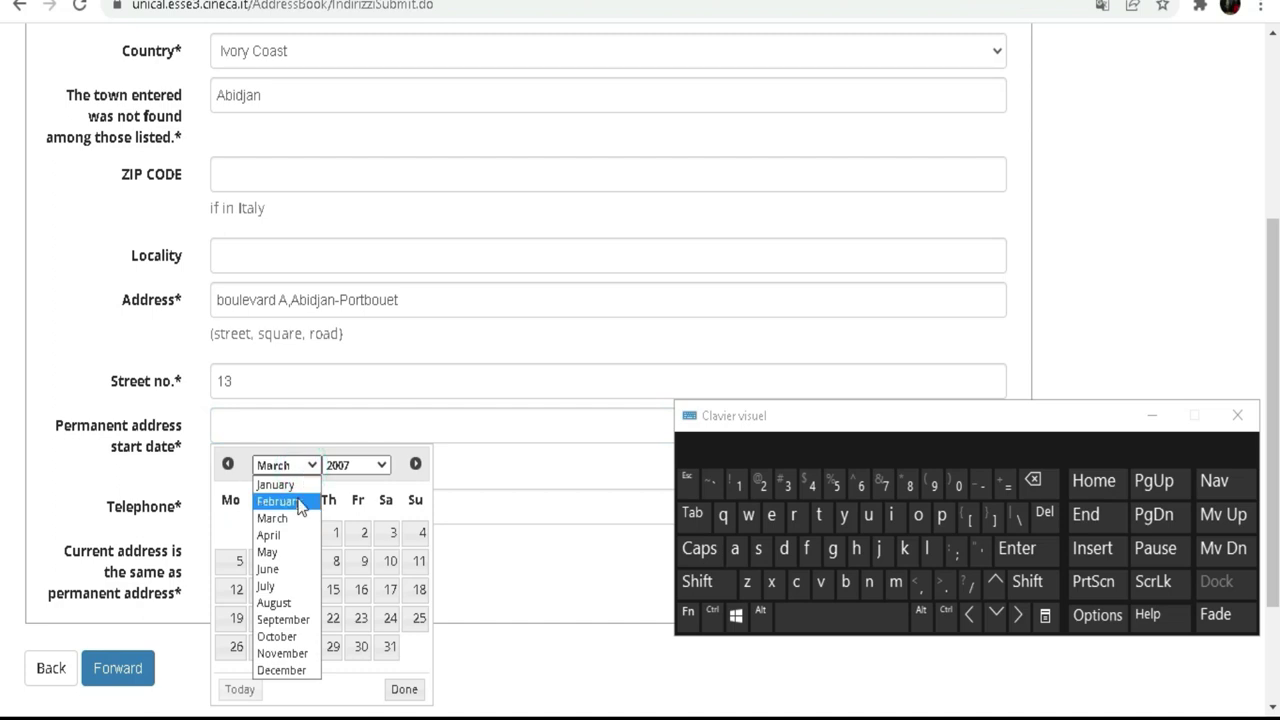
click(300, 503)
click(268, 562)
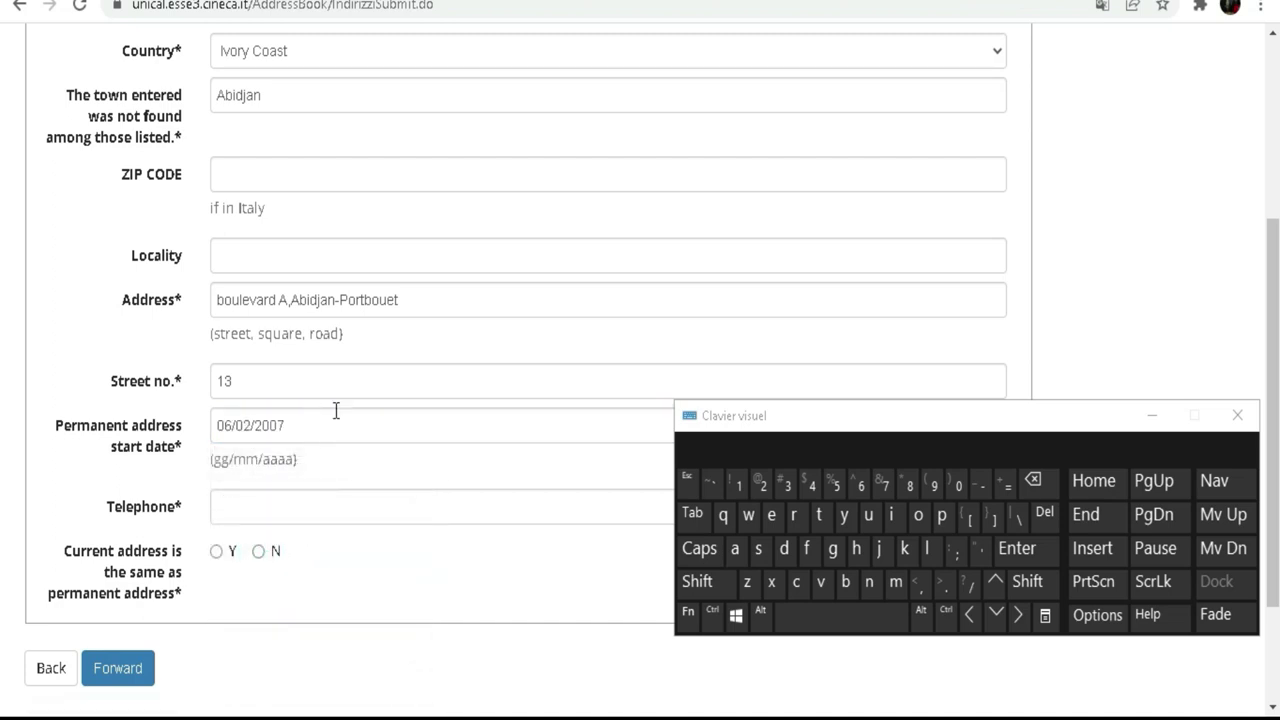
scroll(300, 405, down, 2)
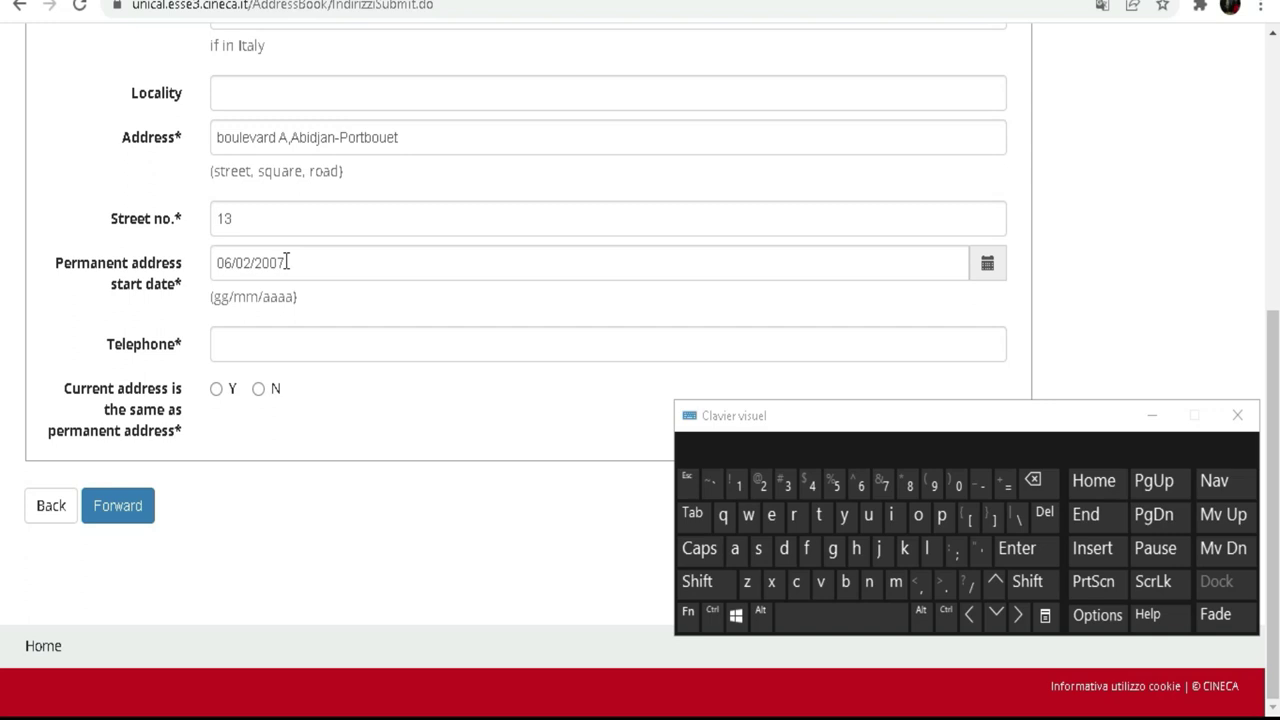
Step: Start the Telephone field with the +225 country code
click(297, 342)
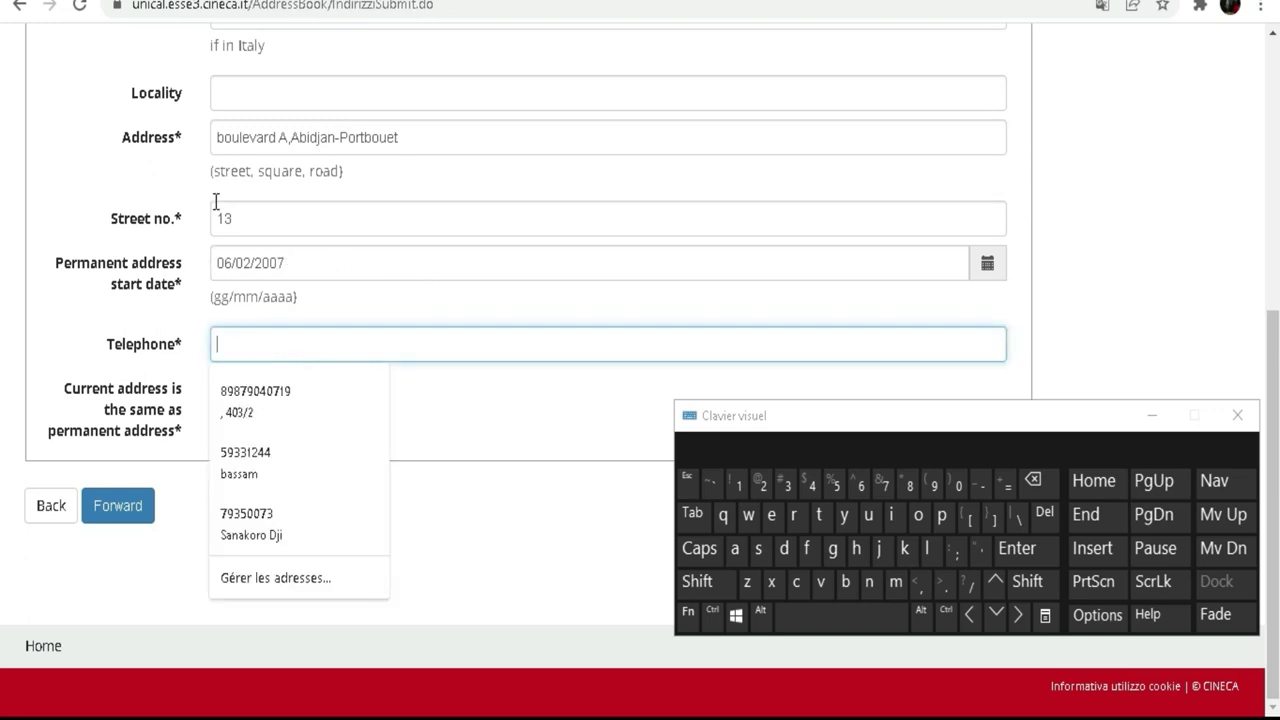
click(712, 580)
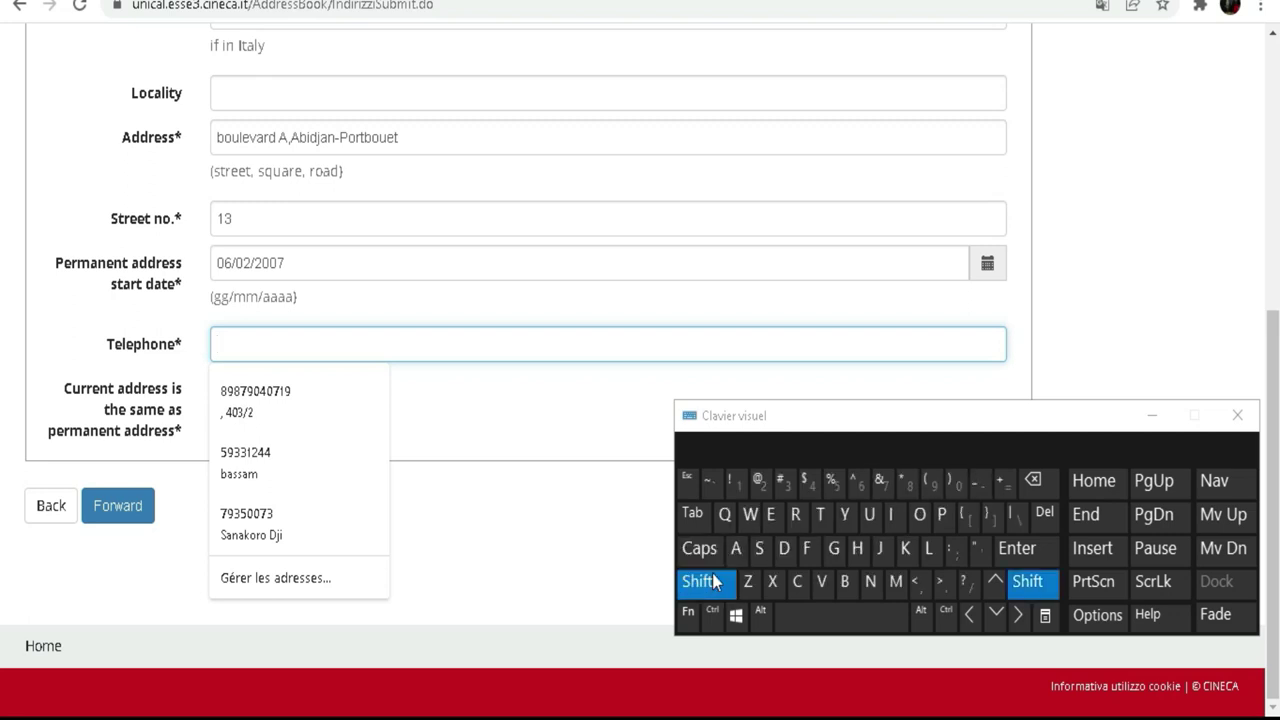
click(1005, 482)
click(764, 486)
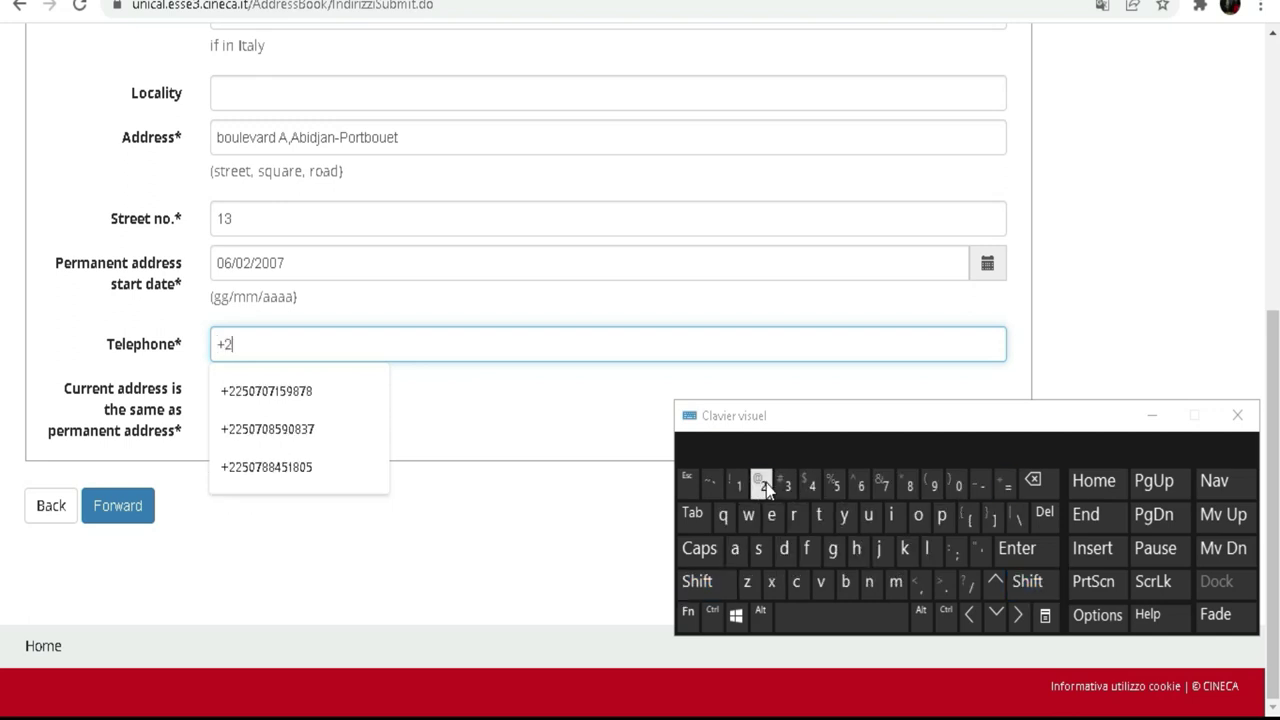
click(840, 490)
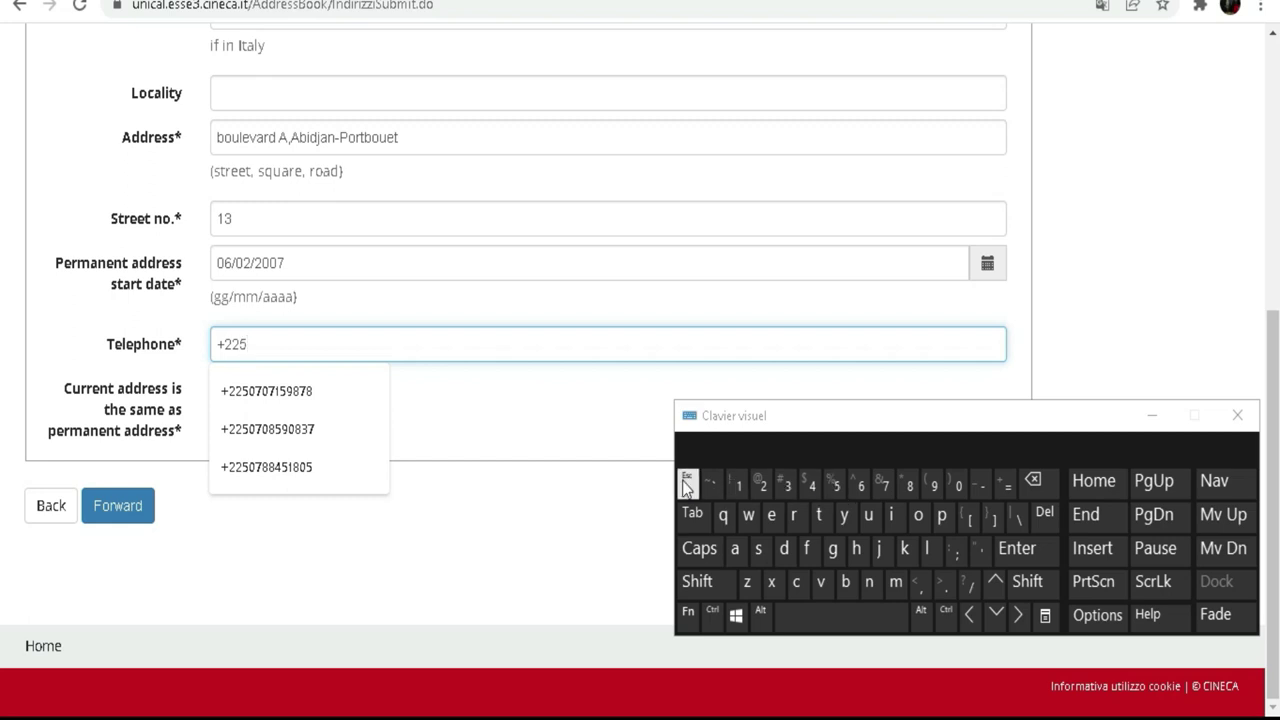
Step: Enter the rest of the telephone number, correcting one mistyped digit
click(834, 487)
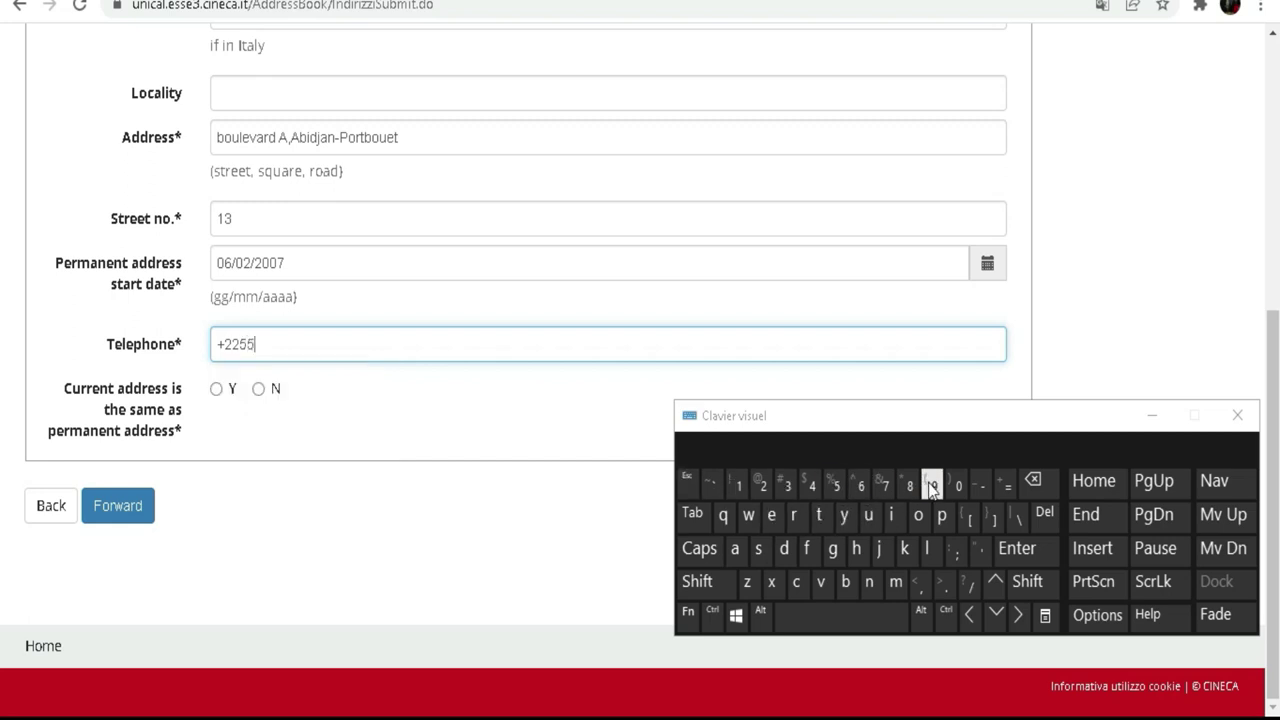
click(936, 487)
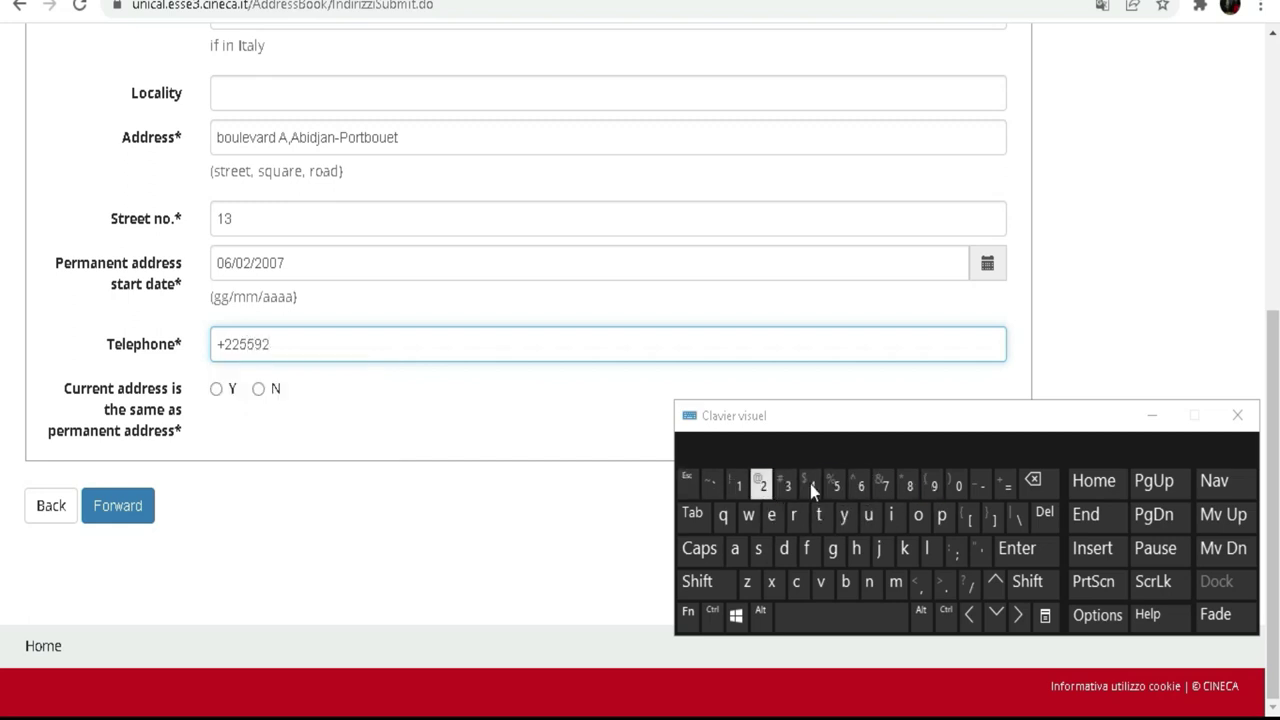
click(1033, 480)
click(787, 487)
click(787, 487)
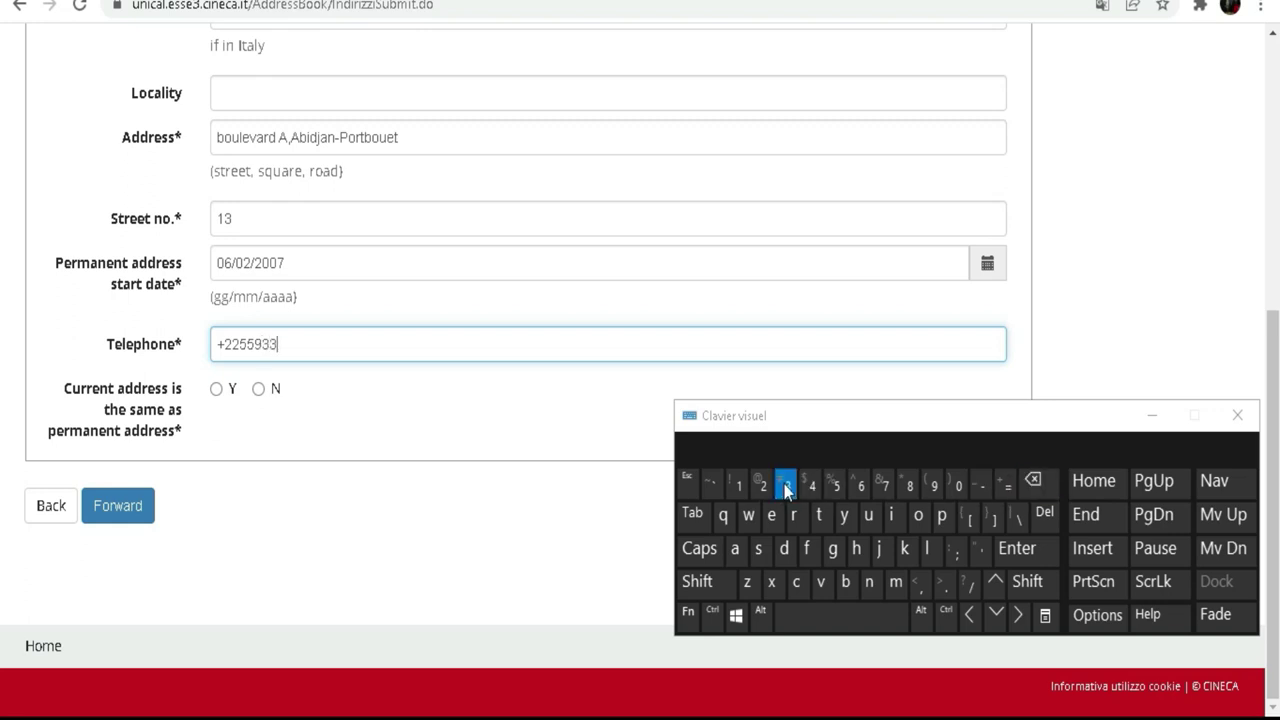
click(738, 487)
click(762, 487)
click(812, 486)
click(812, 486)
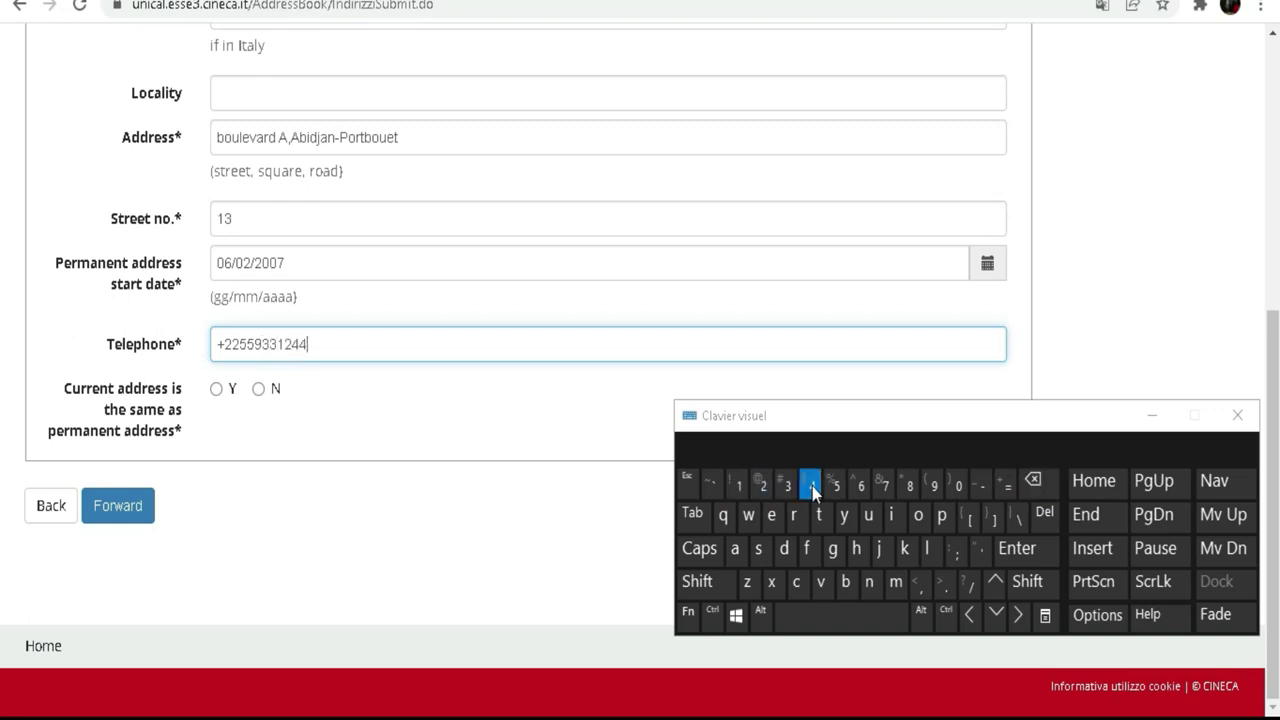
click(358, 425)
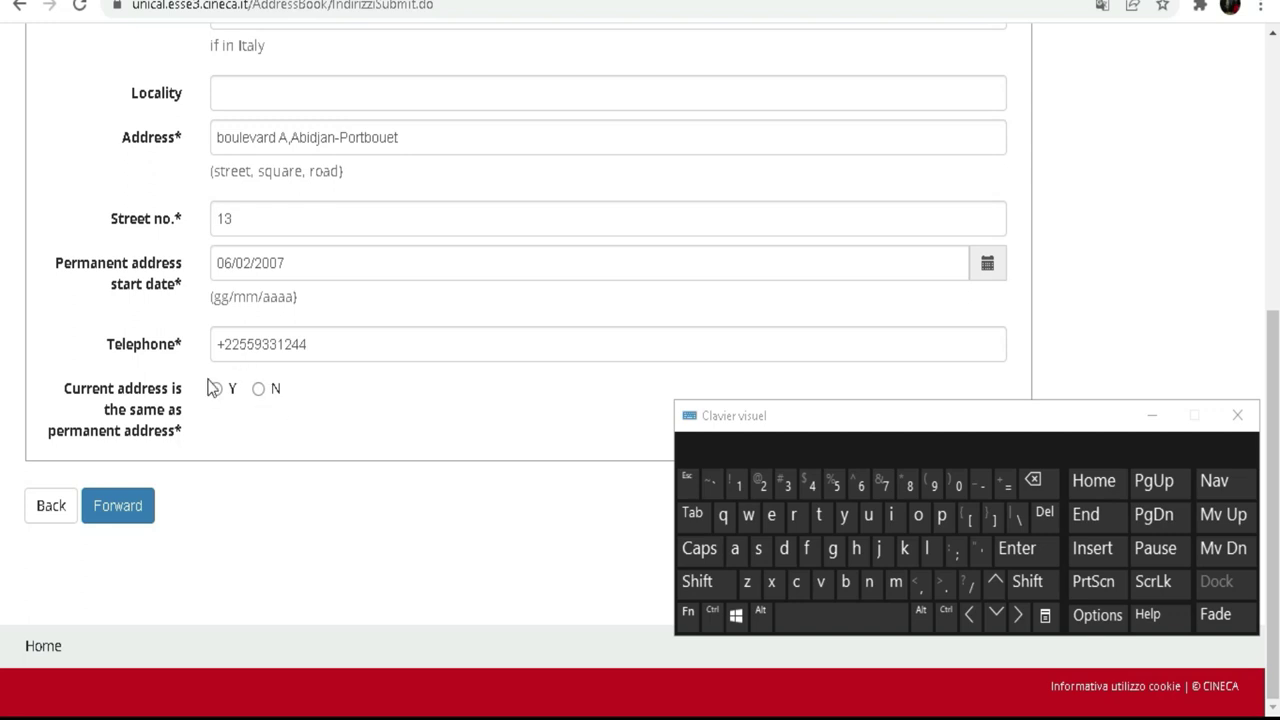
scroll(266, 245, up, 2)
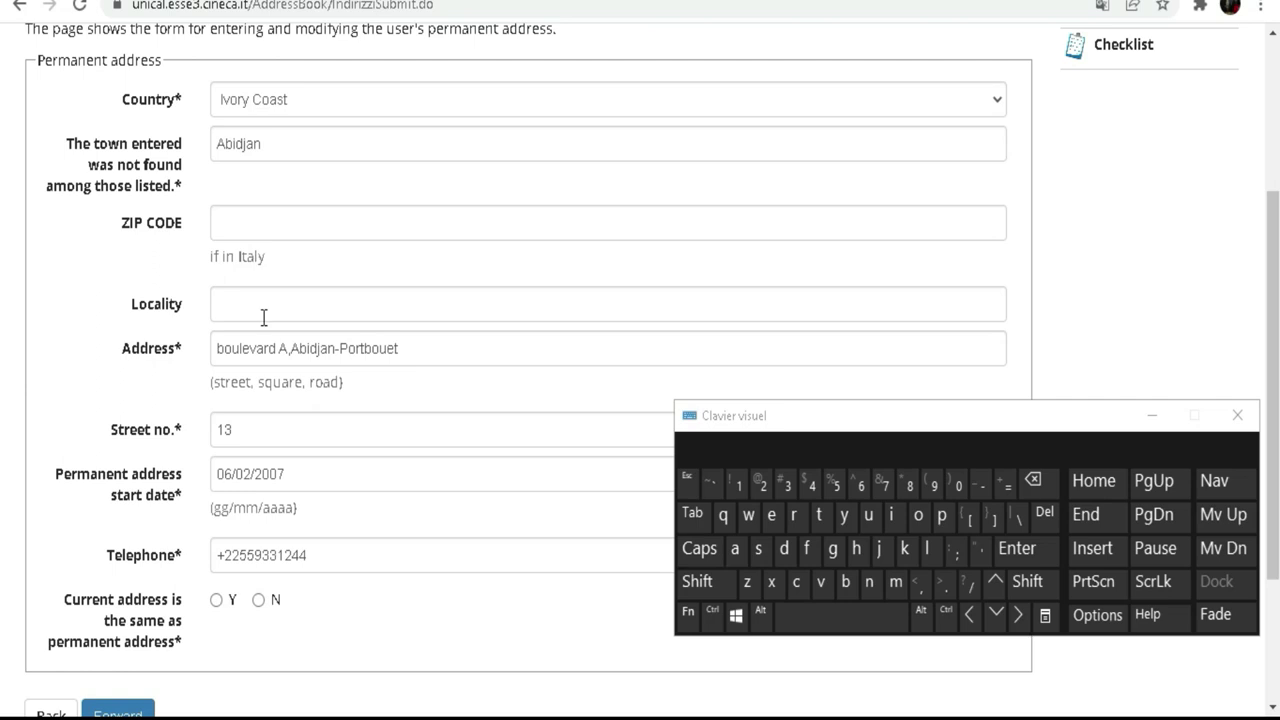
scroll(263, 317, down, 2)
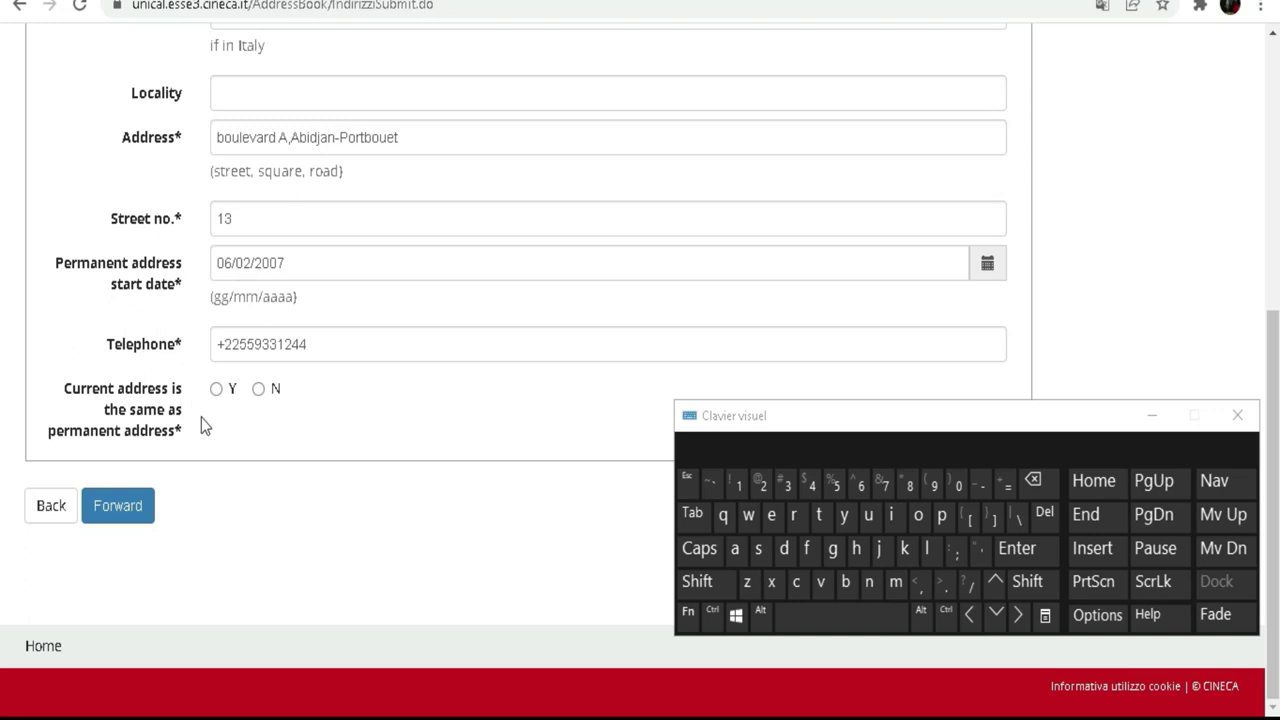
Step: Choose Y for 'Current address is the same as permanent address' and go Forward
click(216, 389)
click(258, 390)
click(217, 390)
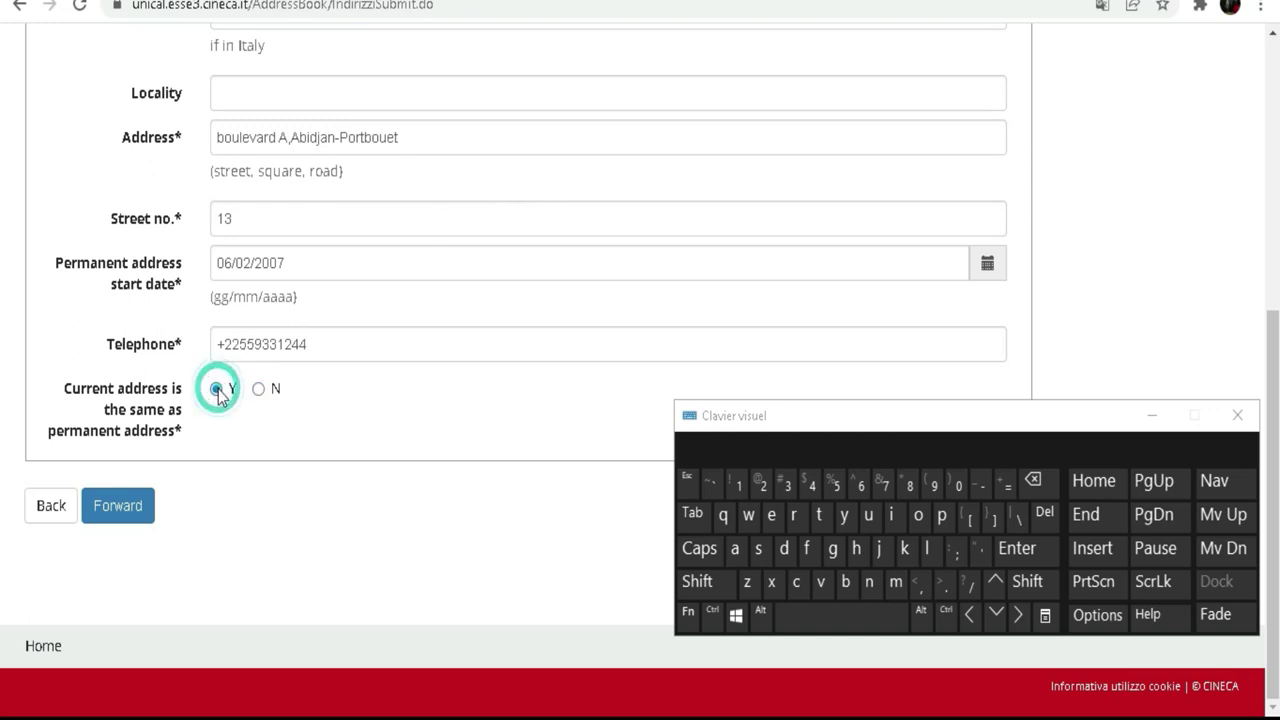
click(128, 508)
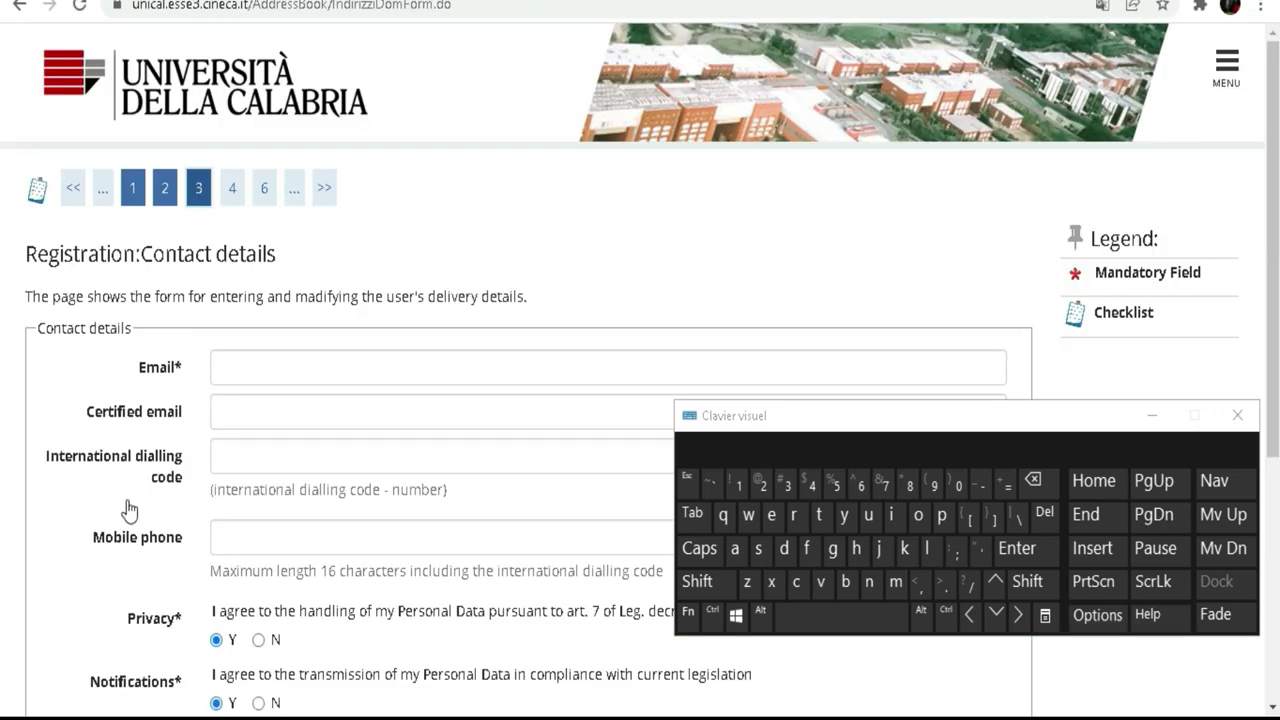
Step: Type the user-name part of the applicant's email address into the Email field
scroll(266, 352, down, 2)
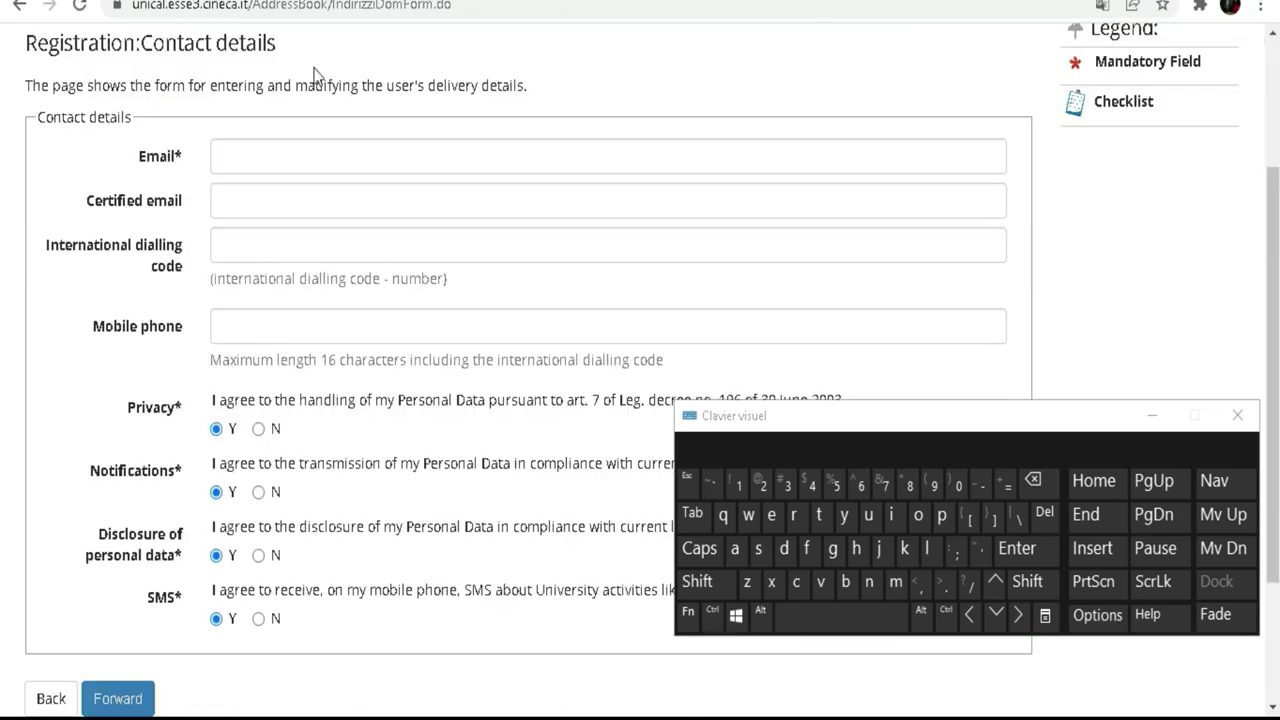
click(258, 147)
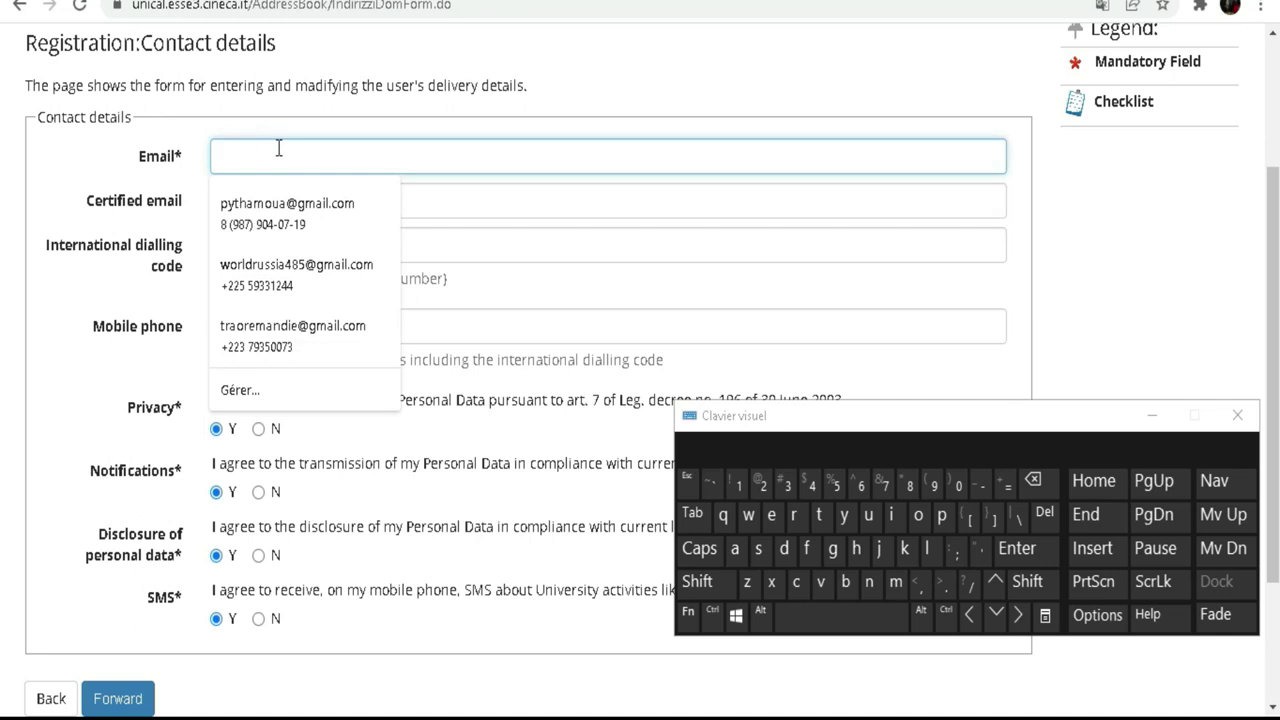
click(87, 148)
click(84, 195)
click(382, 162)
click(896, 581)
click(917, 518)
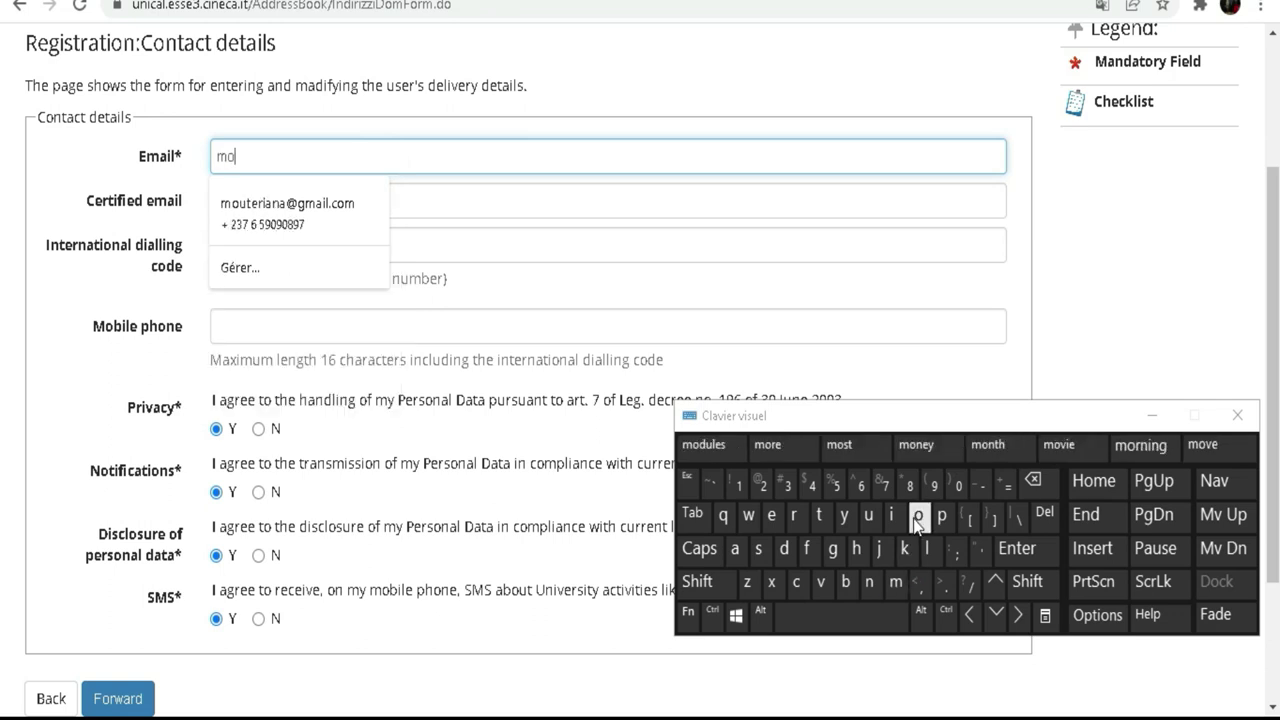
click(869, 581)
click(784, 548)
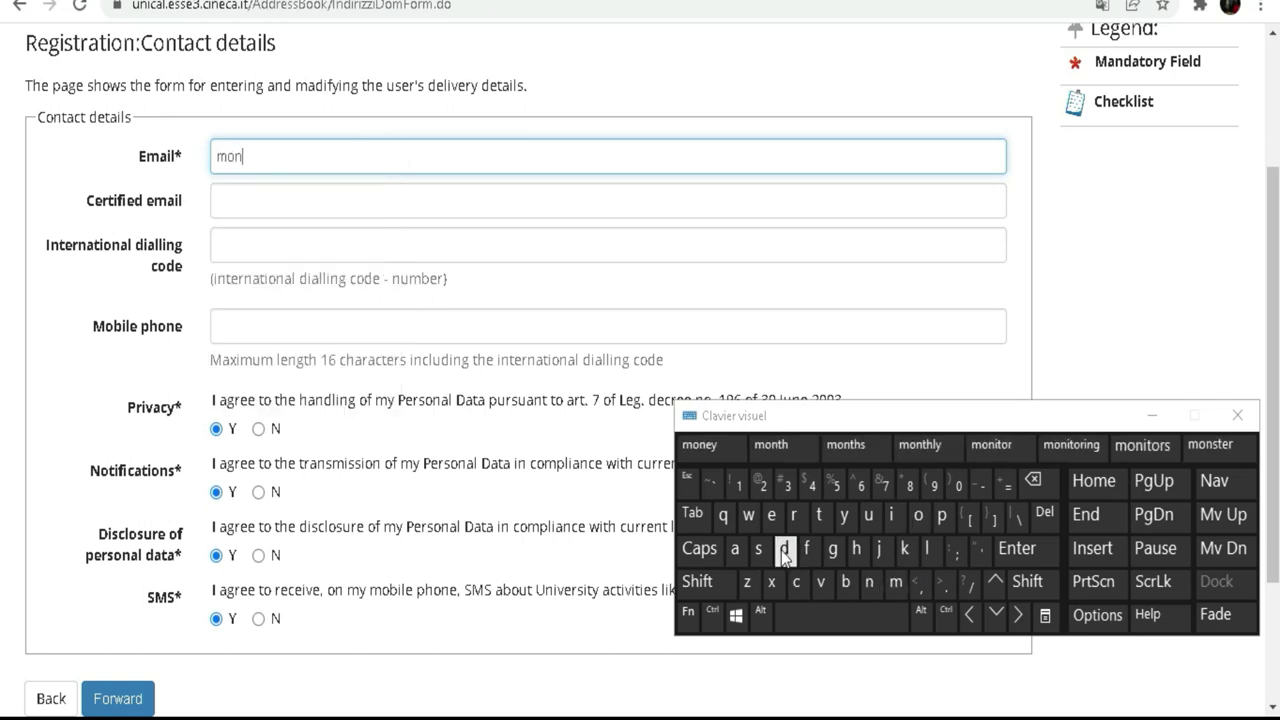
click(771, 514)
click(850, 579)
click(917, 514)
click(870, 517)
click(795, 515)
click(762, 547)
click(769, 516)
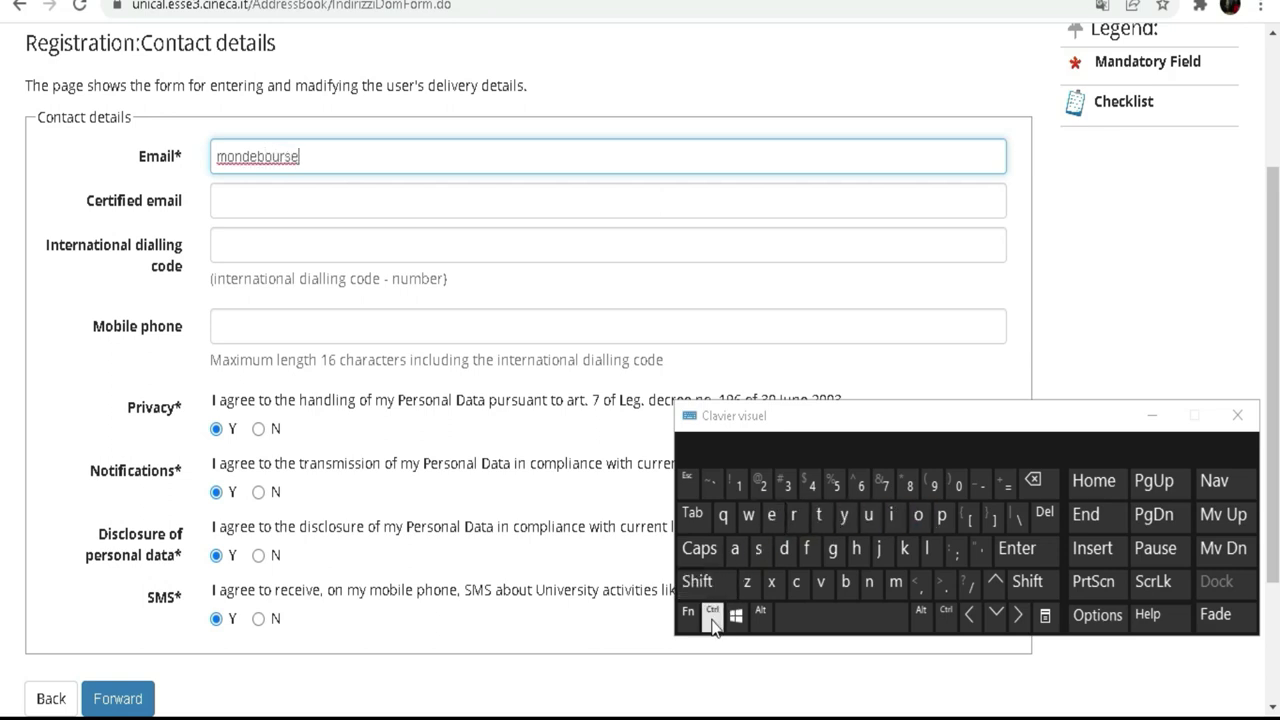
Step: Finish the Email field with the @ sign and the gmail.com domain
click(697, 581)
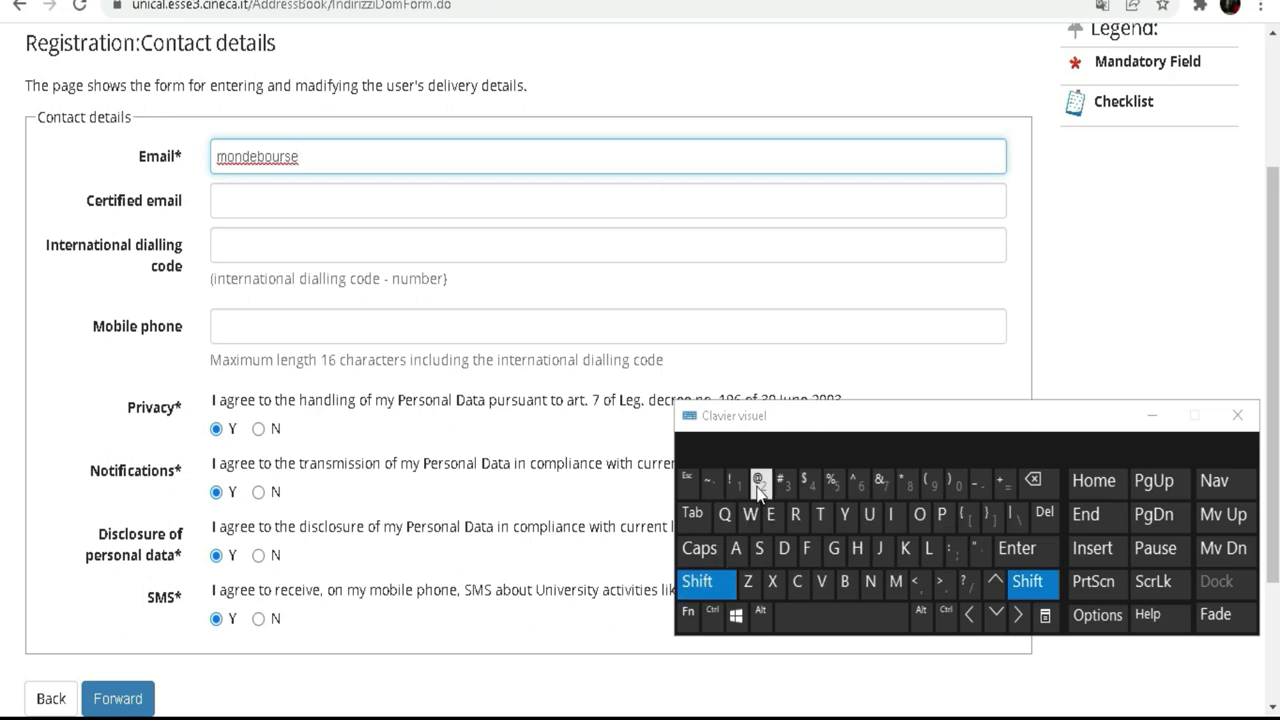
click(759, 483)
click(833, 548)
click(895, 581)
click(734, 548)
click(895, 515)
click(927, 548)
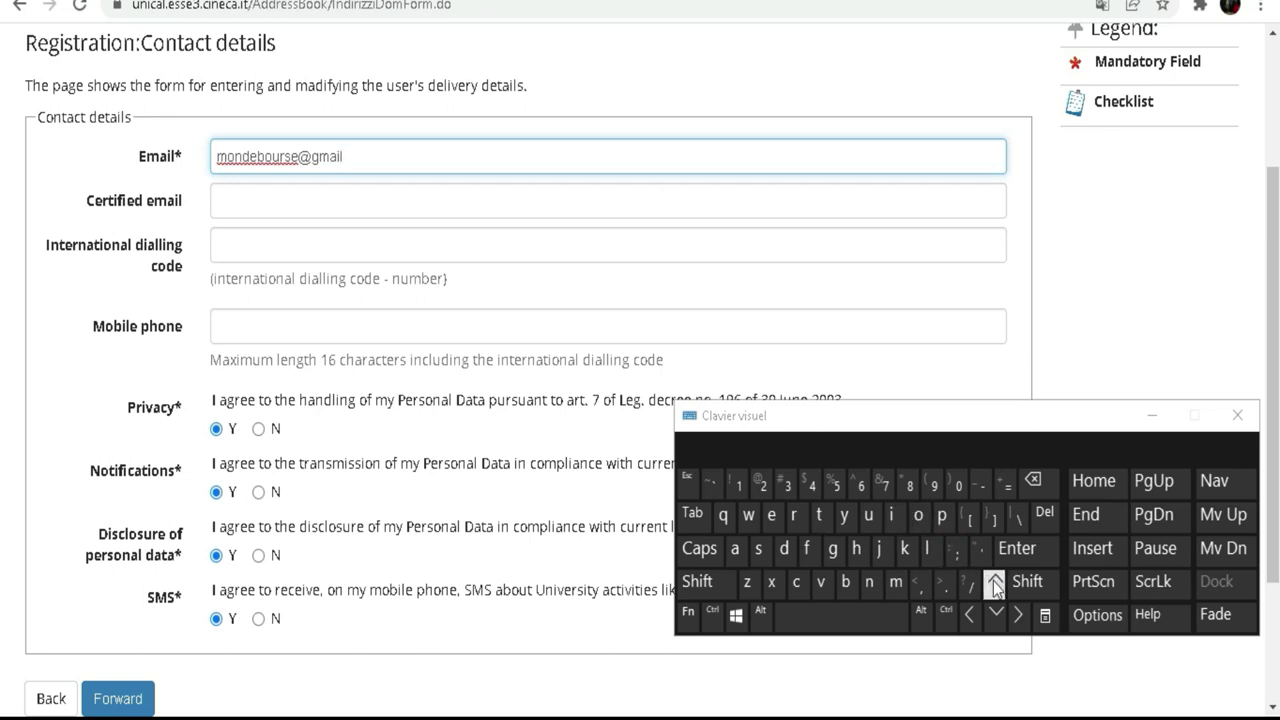
click(946, 584)
click(796, 581)
click(918, 515)
click(896, 584)
click(266, 201)
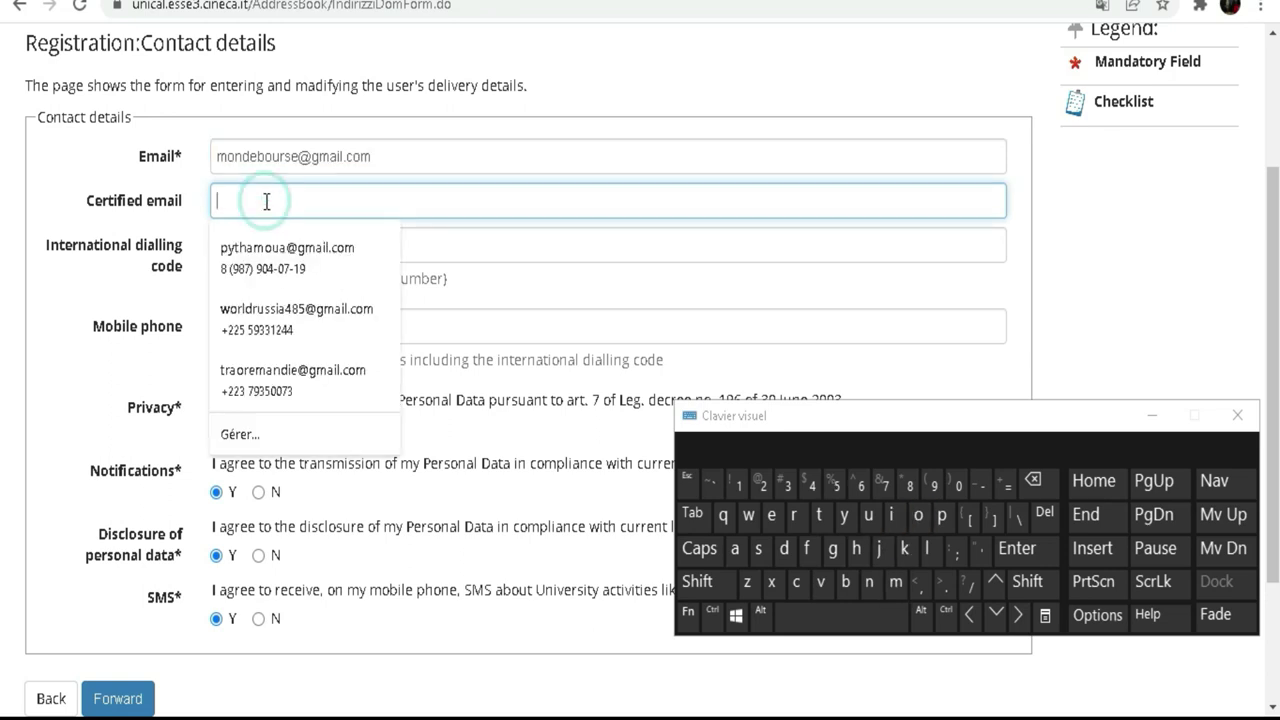
Step: Type the same email user name into the Certified email field
click(896, 584)
click(918, 514)
click(869, 582)
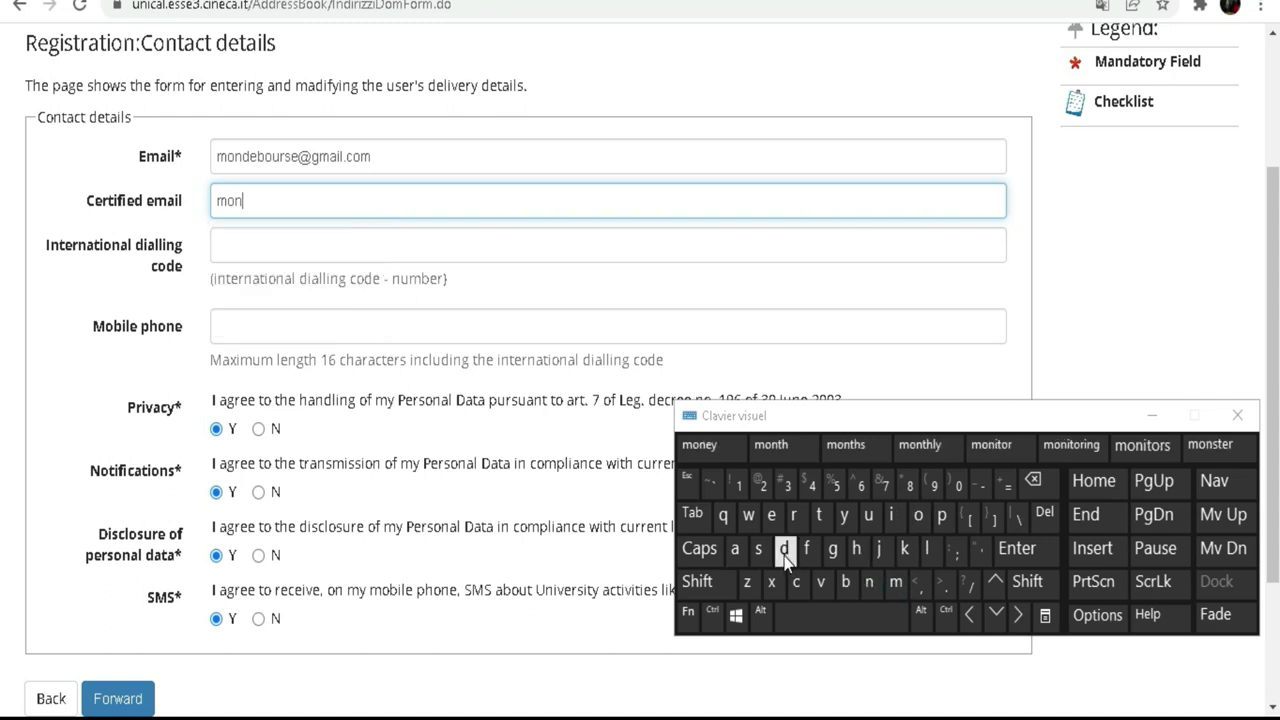
click(785, 550)
click(771, 514)
click(846, 582)
click(918, 514)
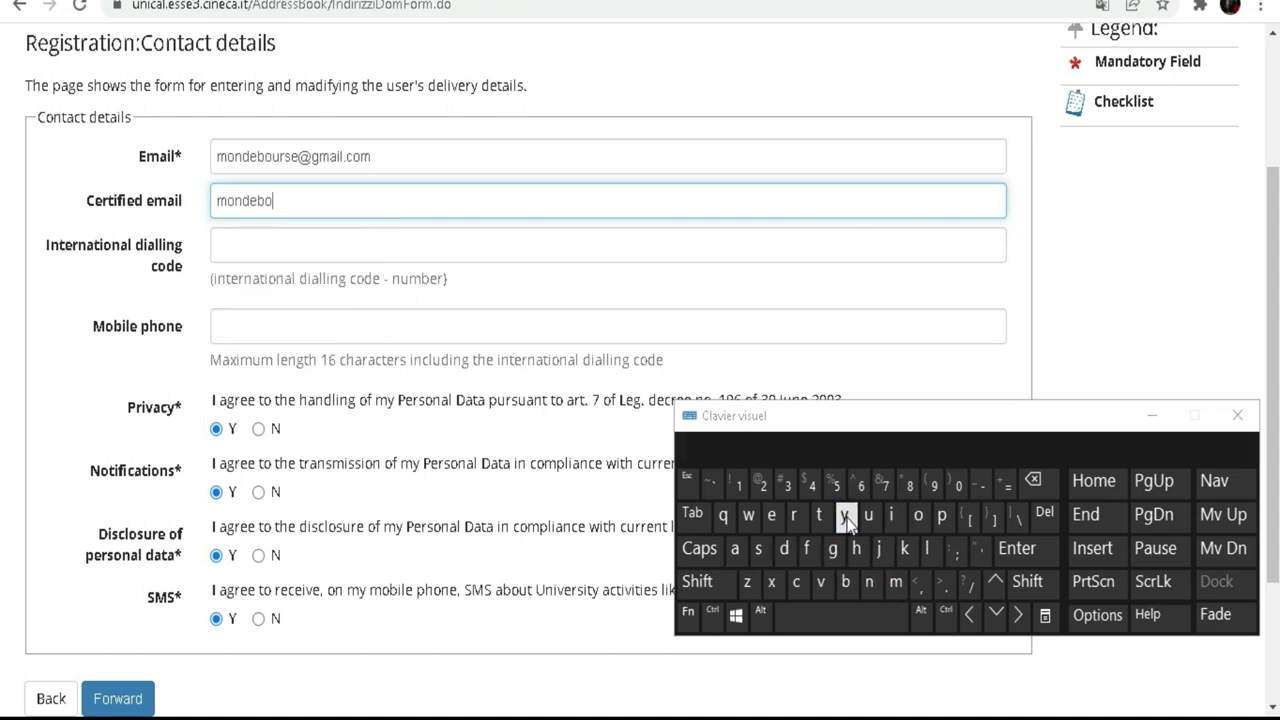
click(868, 516)
click(793, 515)
click(764, 556)
click(771, 514)
click(700, 582)
click(759, 484)
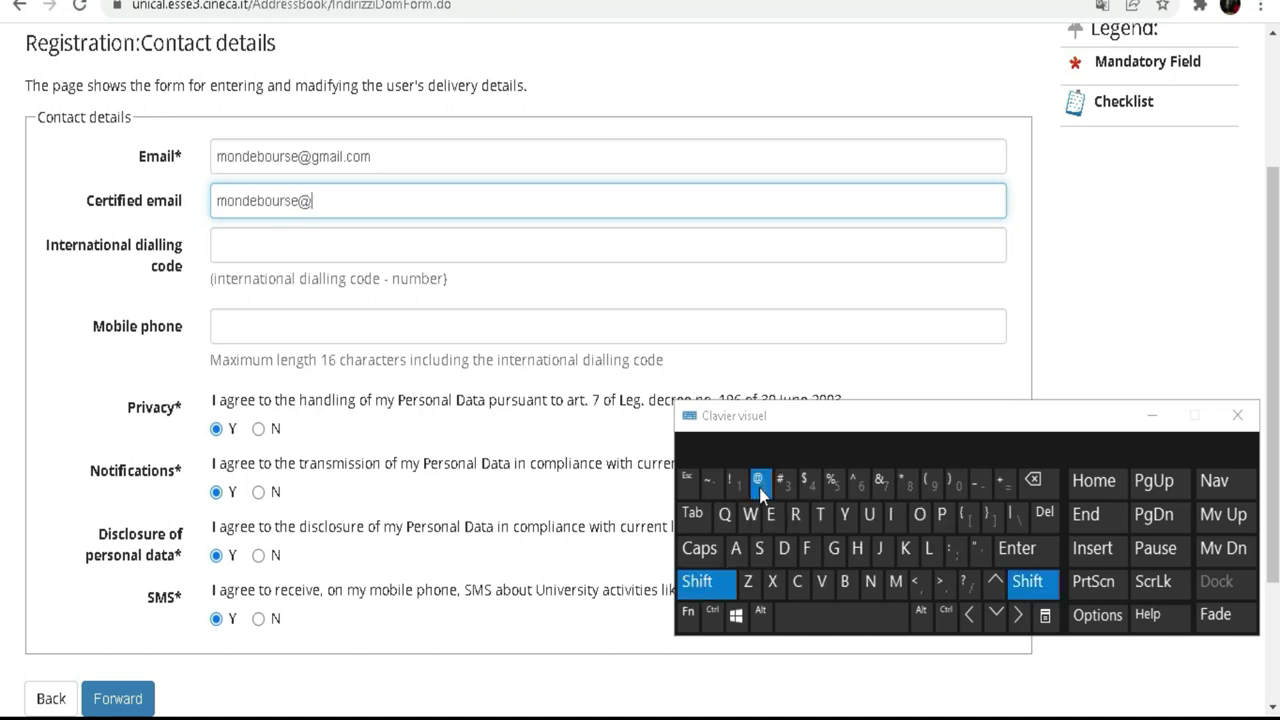
click(832, 548)
click(895, 582)
click(733, 551)
click(888, 525)
click(928, 551)
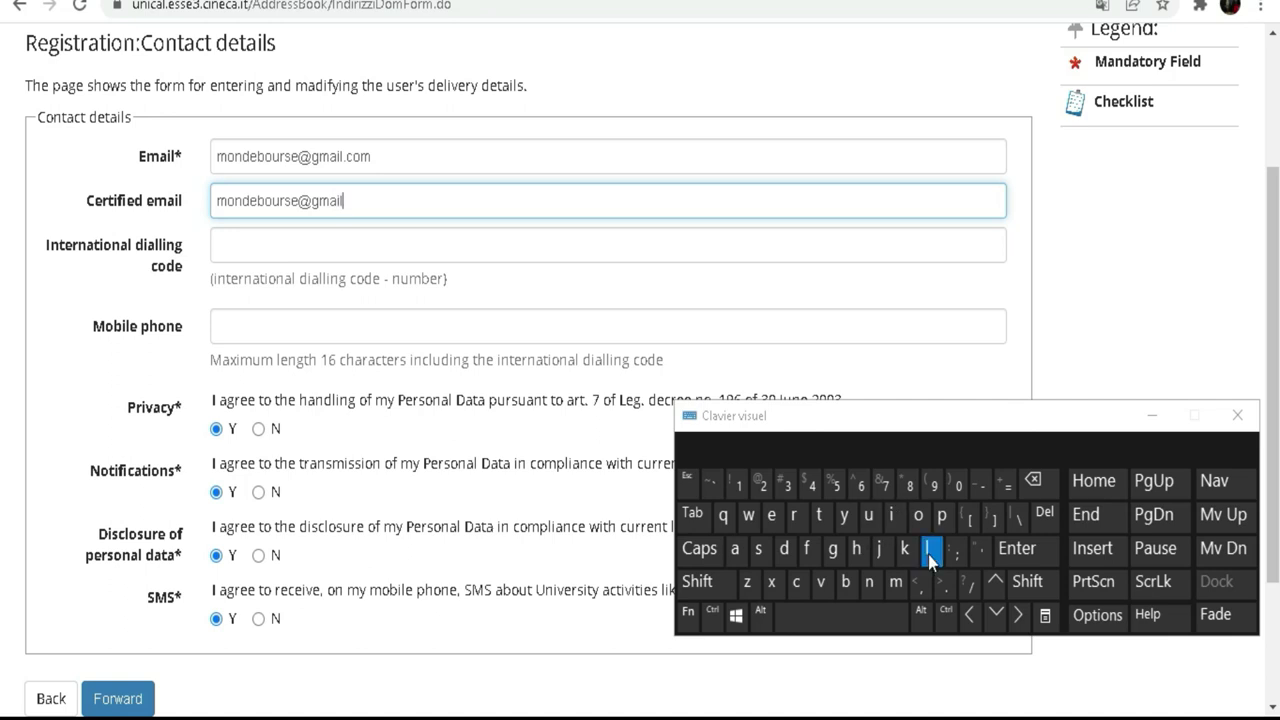
click(946, 590)
click(800, 578)
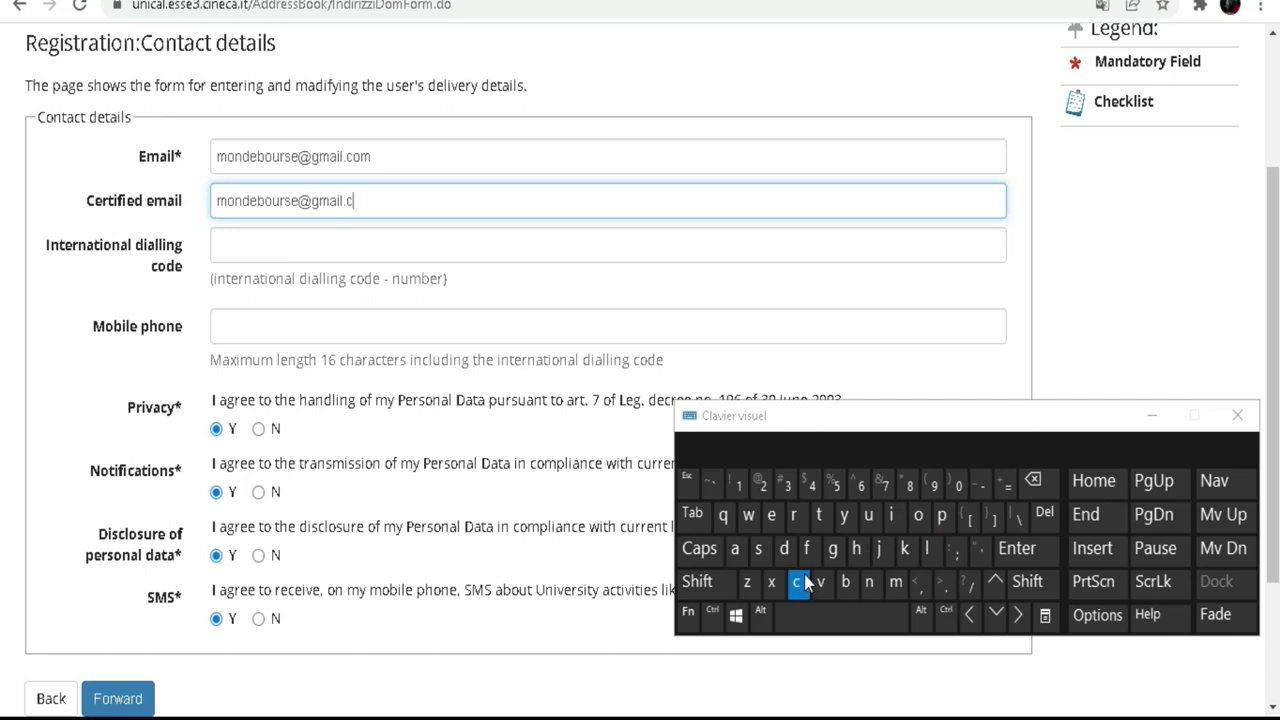
click(897, 583)
click(247, 242)
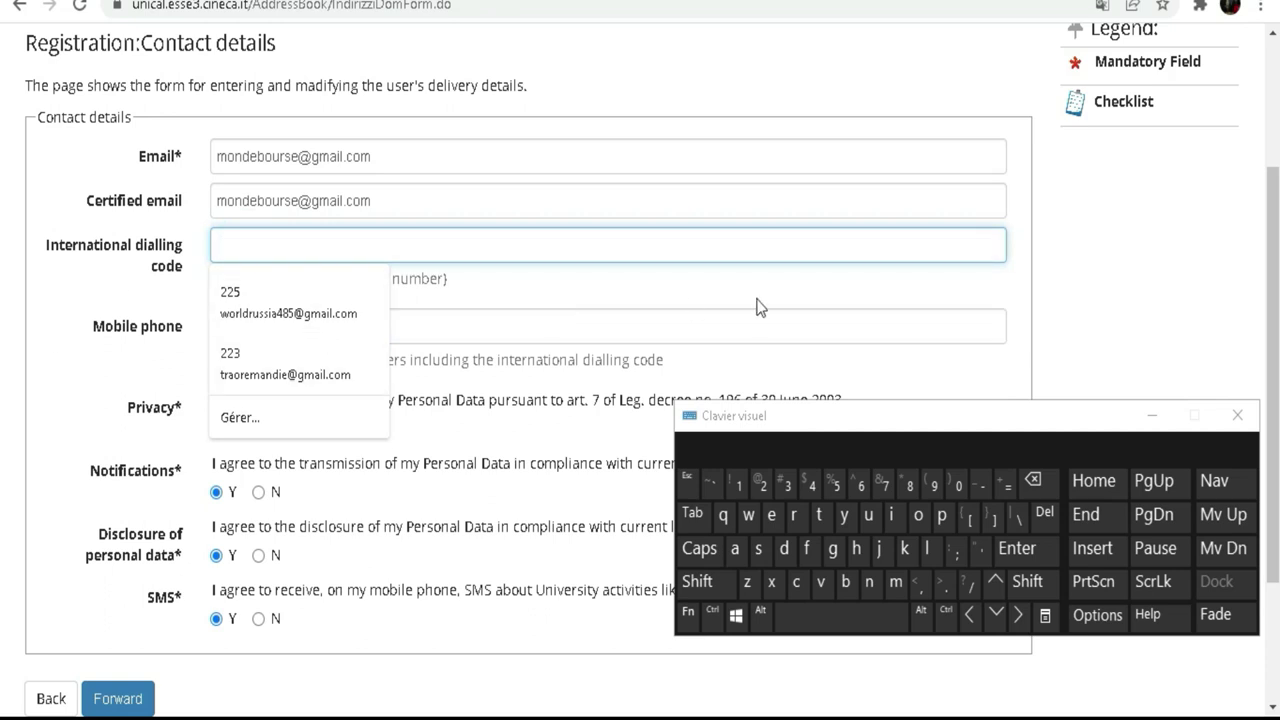
Step: Enter +225 as the international dialling code
click(706, 585)
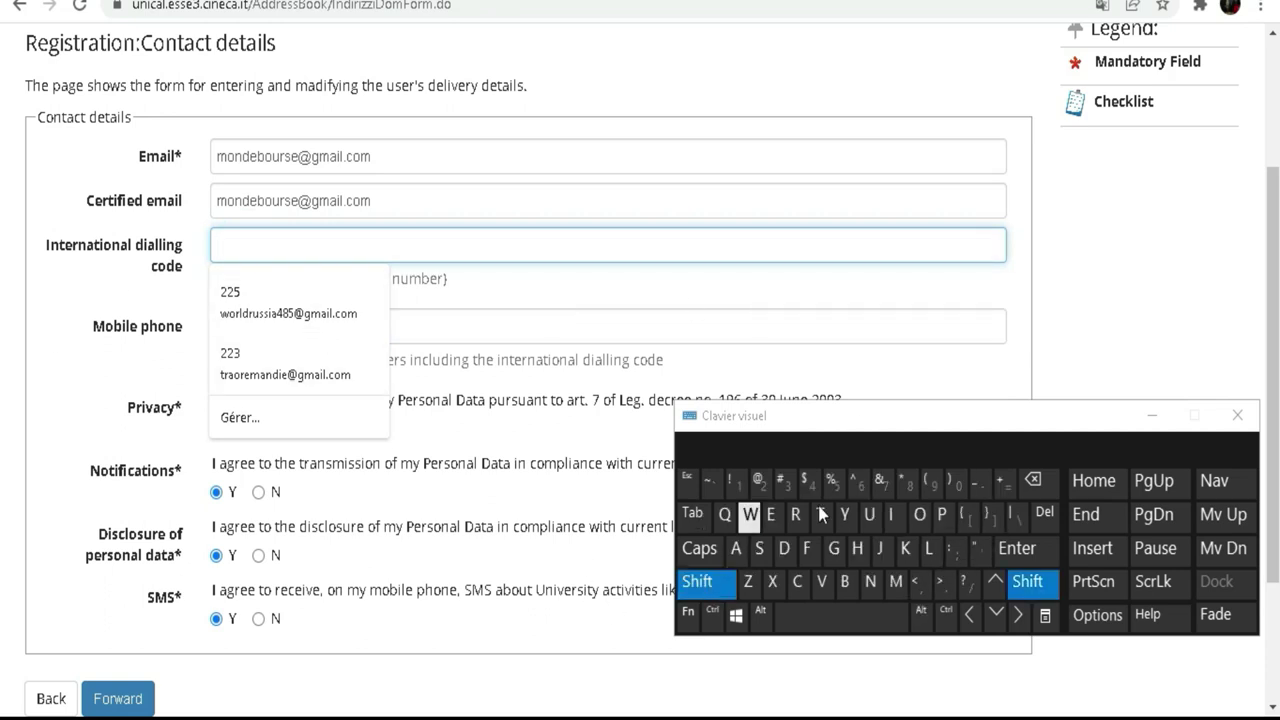
click(1004, 484)
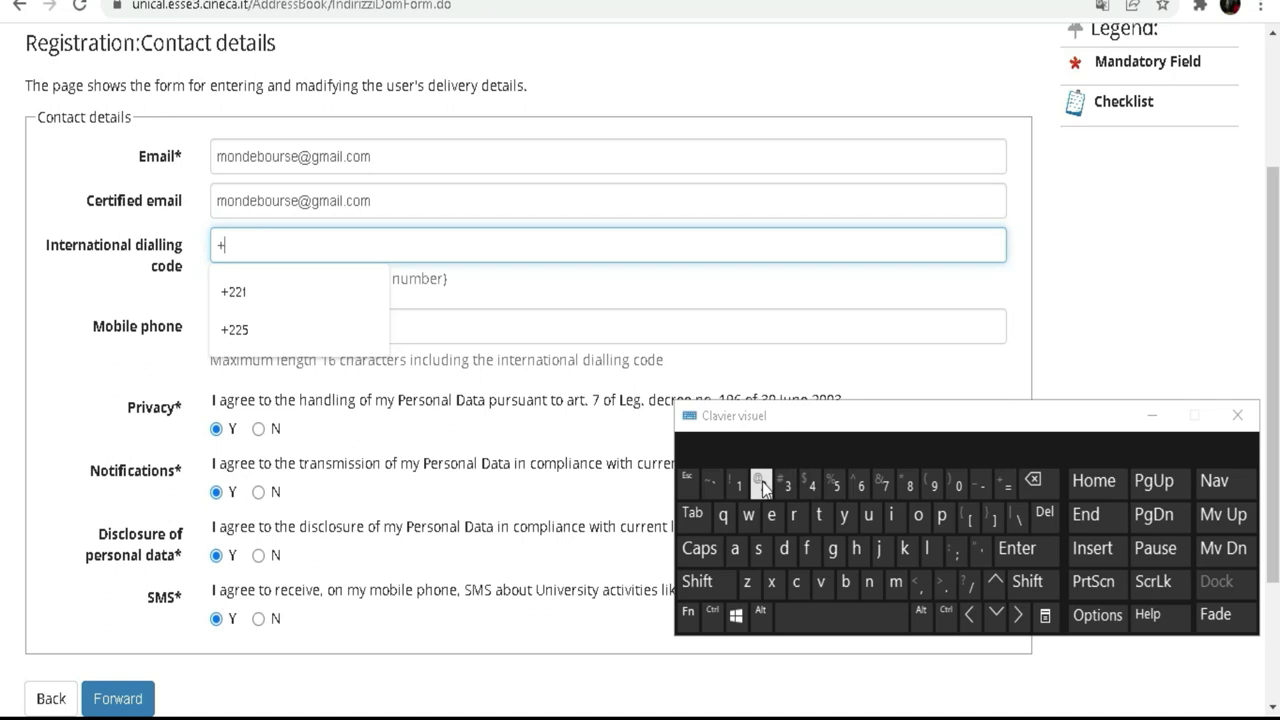
click(836, 484)
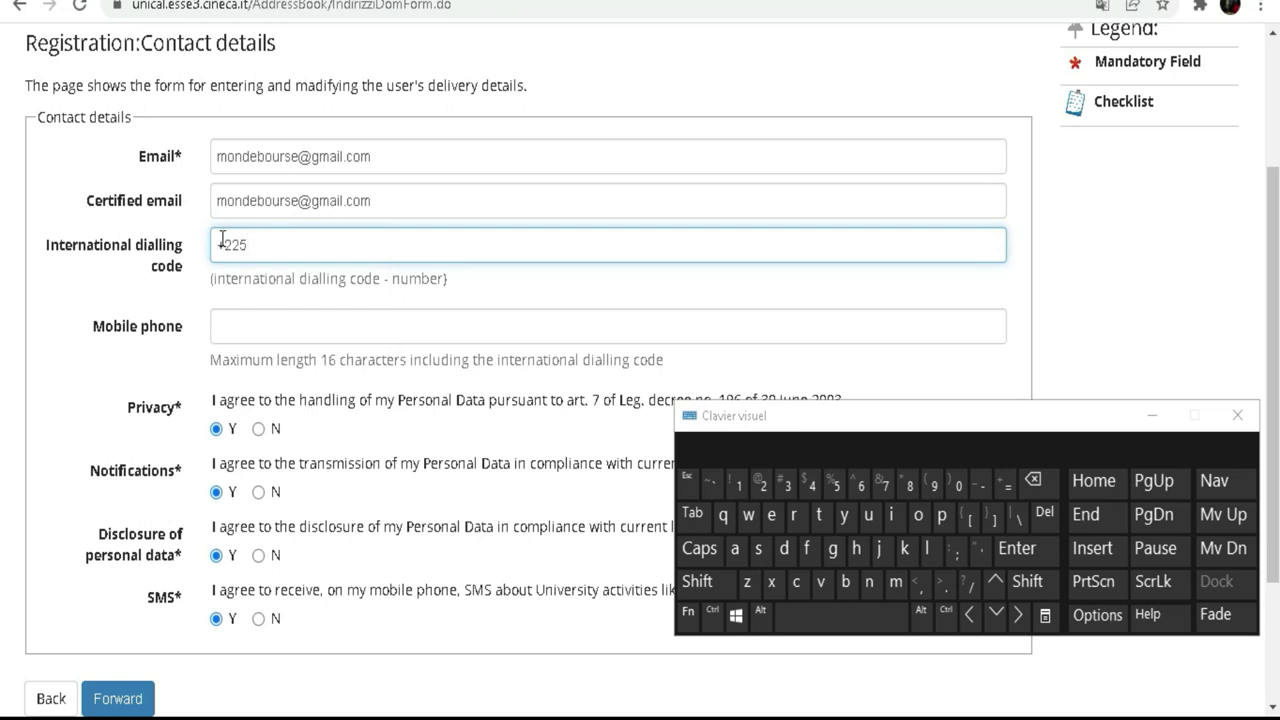
Step: Enter the student's mobile phone number in the Mobile phone field
click(282, 320)
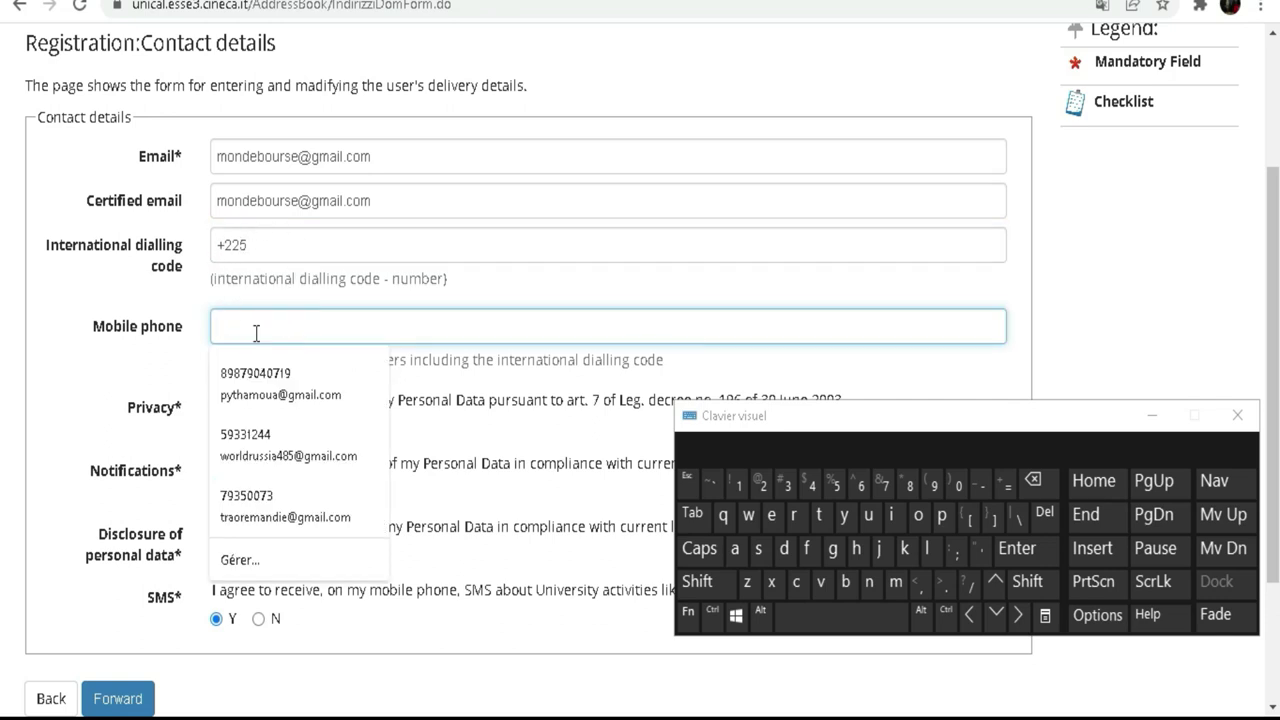
click(840, 486)
click(936, 492)
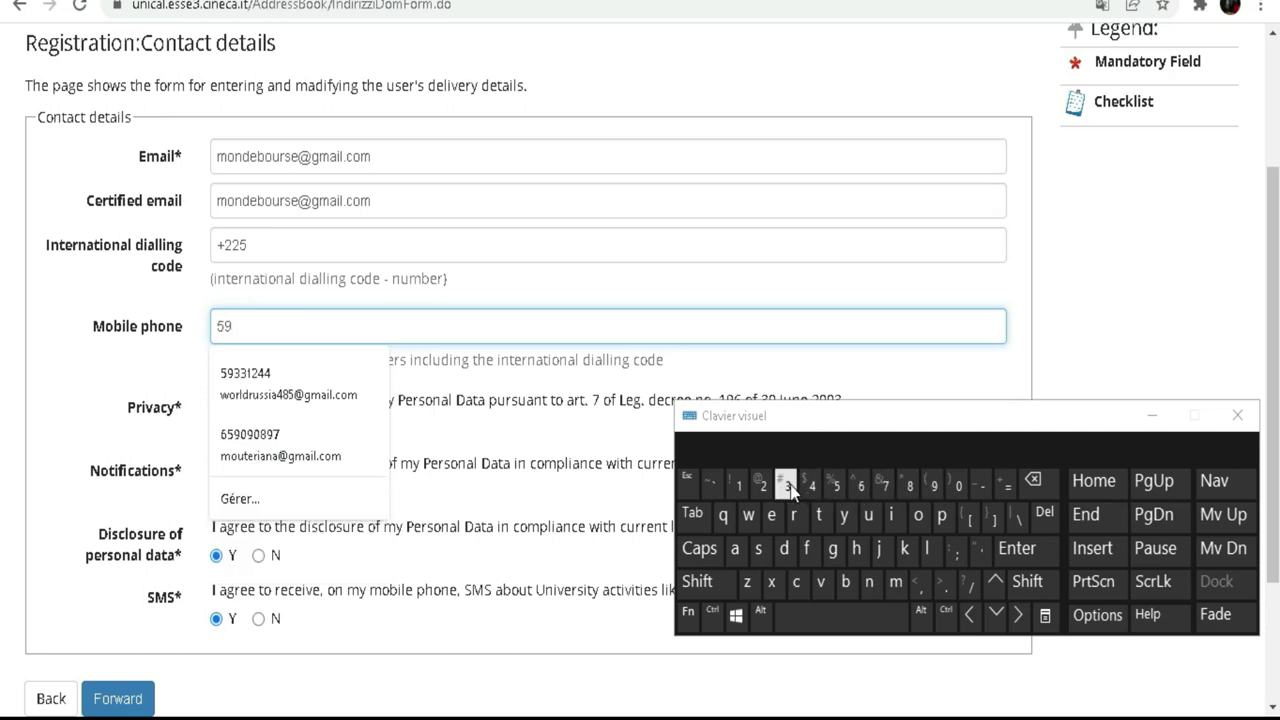
click(787, 486)
click(787, 486)
click(738, 487)
click(760, 490)
Step: Close the stray website notification and scroll to the contact form's consents, all set to Y
click(808, 490)
click(808, 490)
drag(900, 432, 729, 251)
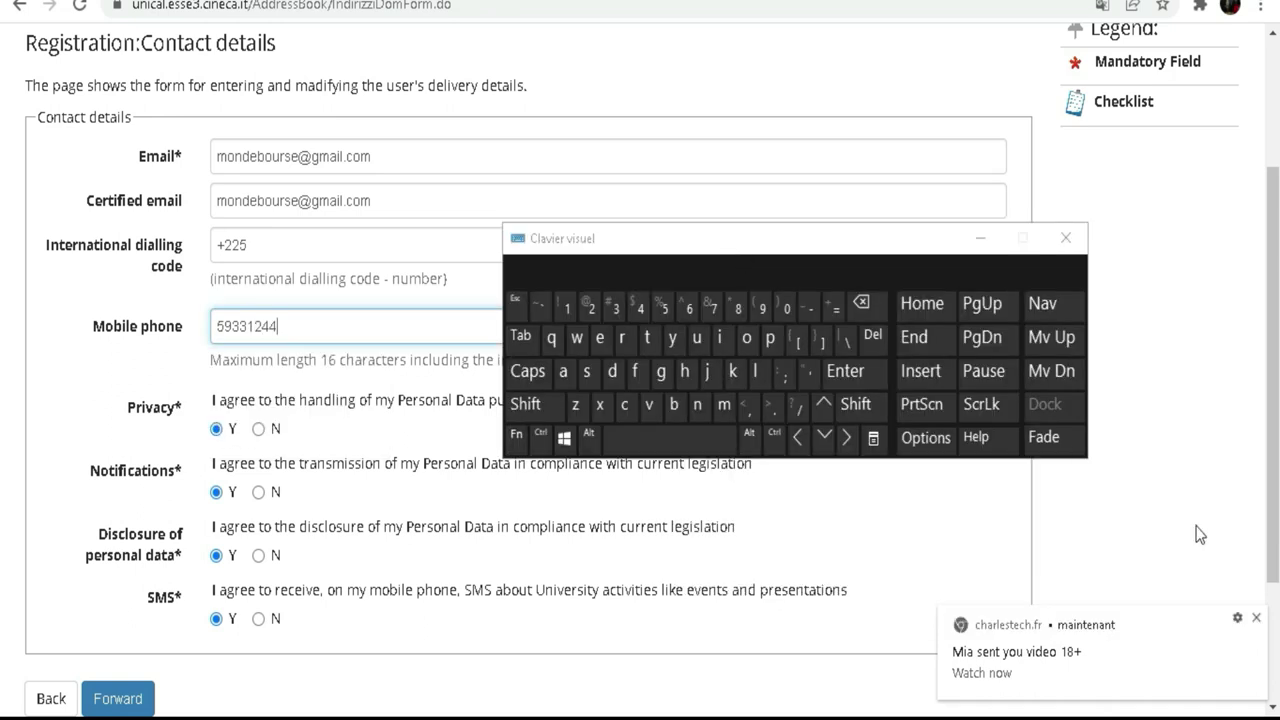
click(1258, 620)
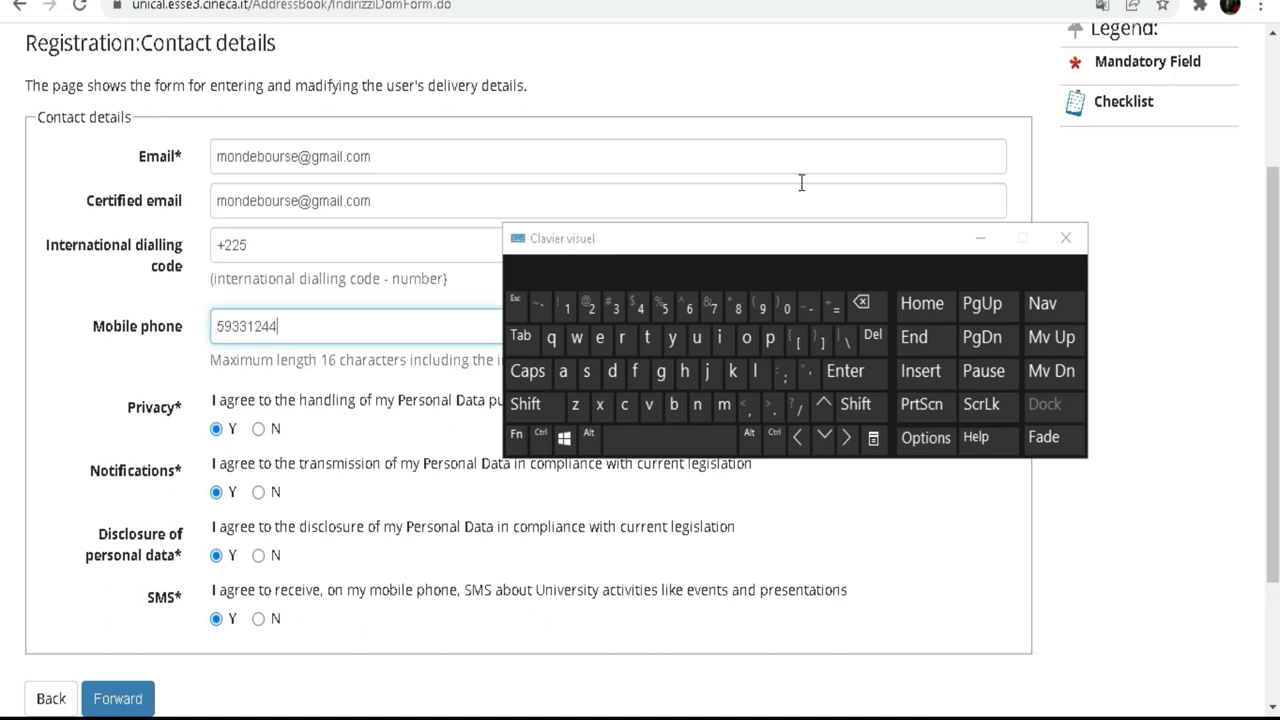
drag(752, 247, 920, 263)
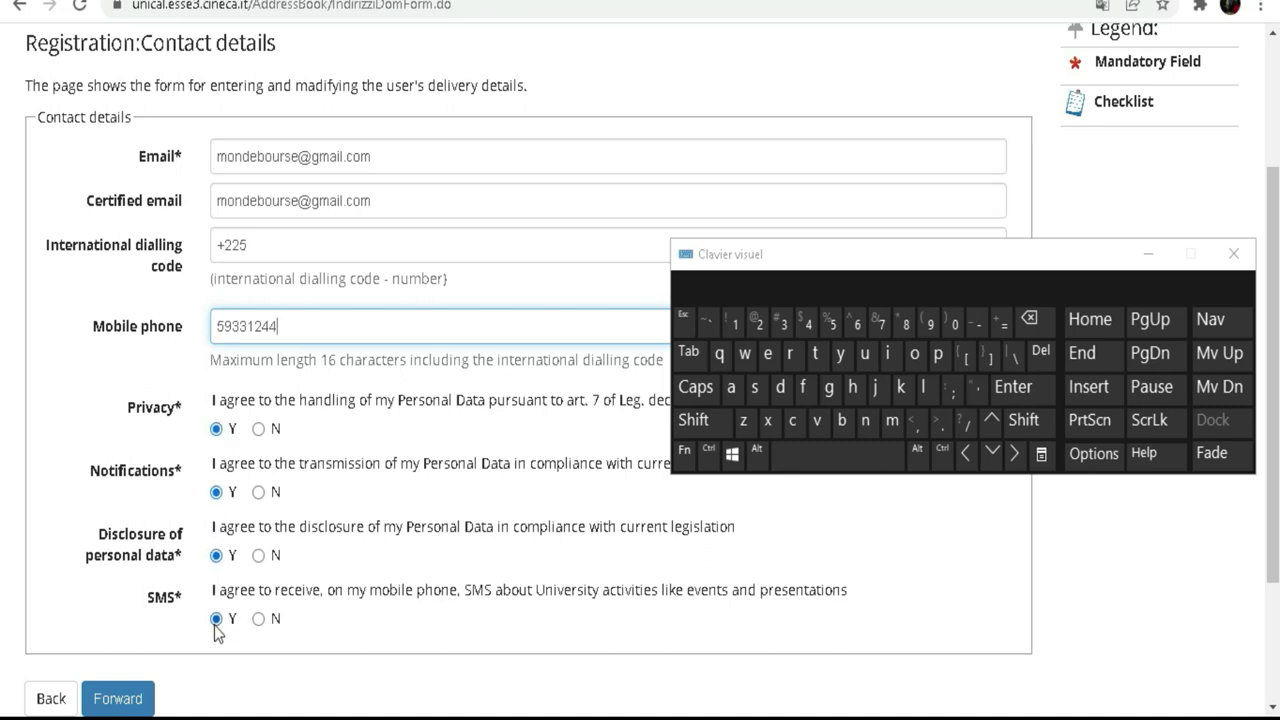
scroll(304, 318, down, 1)
scroll(304, 323, down, 1)
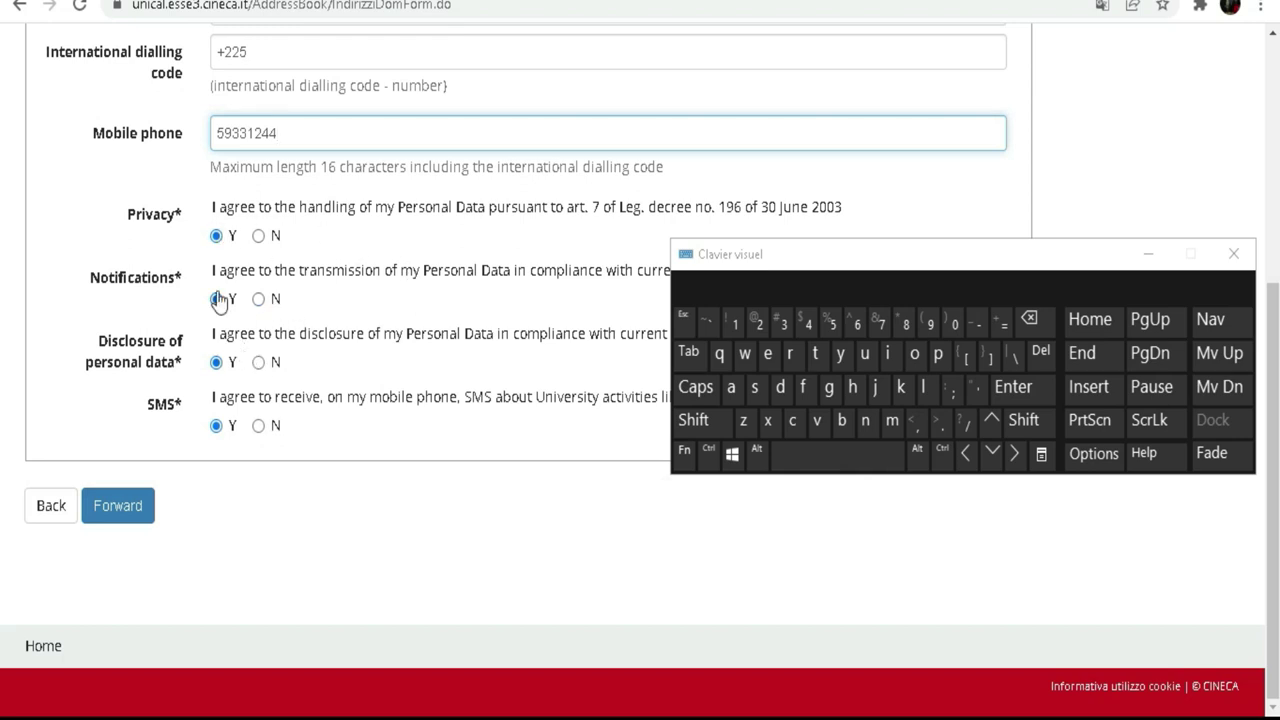
drag(921, 259, 949, 454)
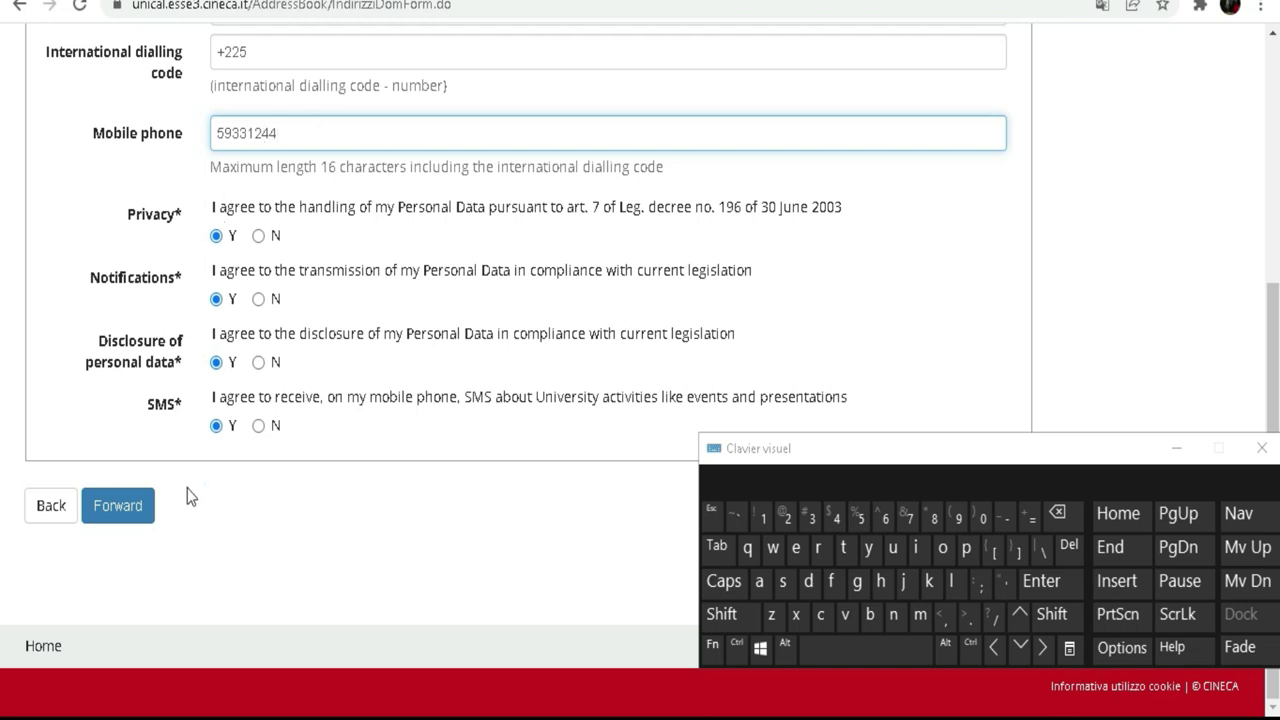
Step: Submit the contact details with Forward and put the cursor in the new Password field
click(118, 506)
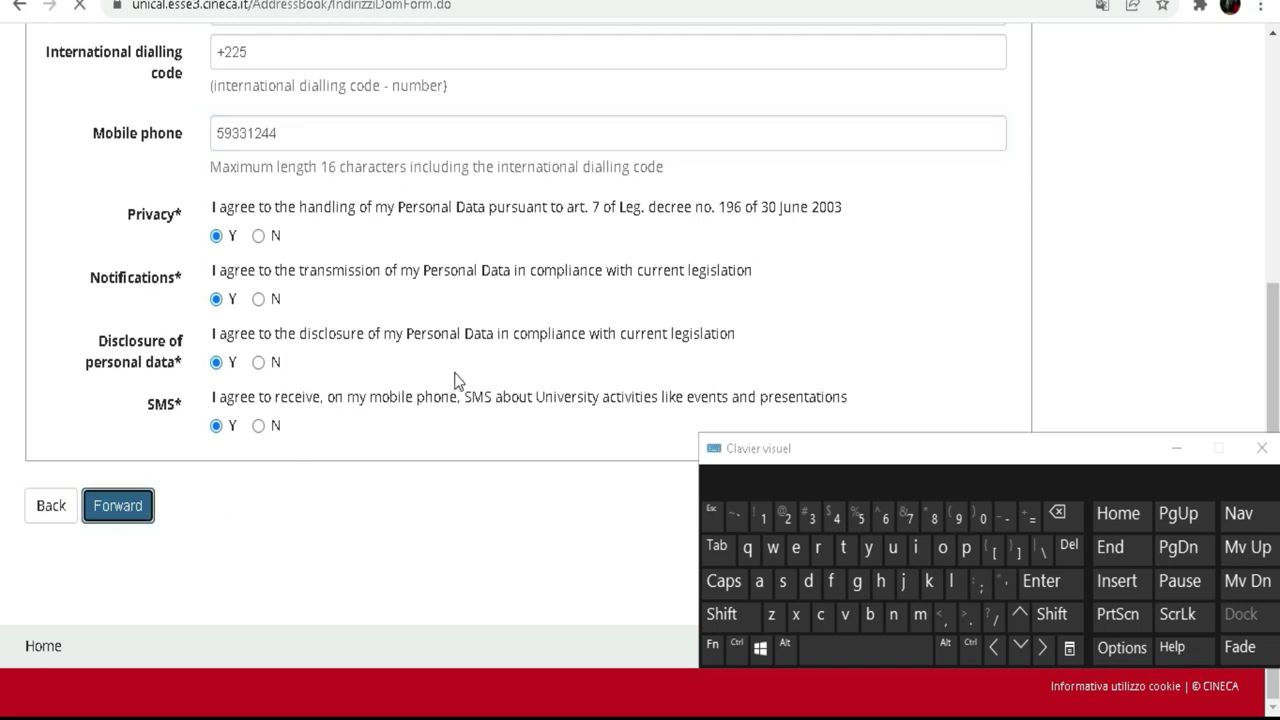
scroll(408, 212, down, 3)
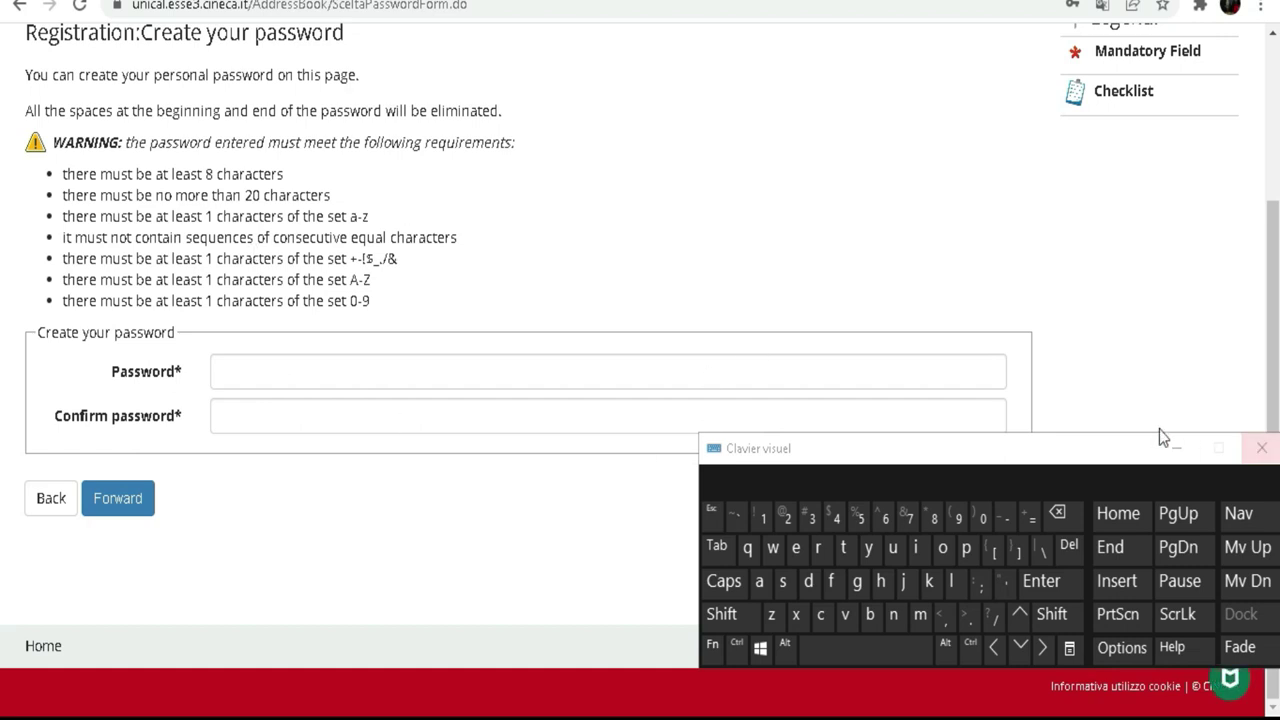
drag(1090, 452, 880, 178)
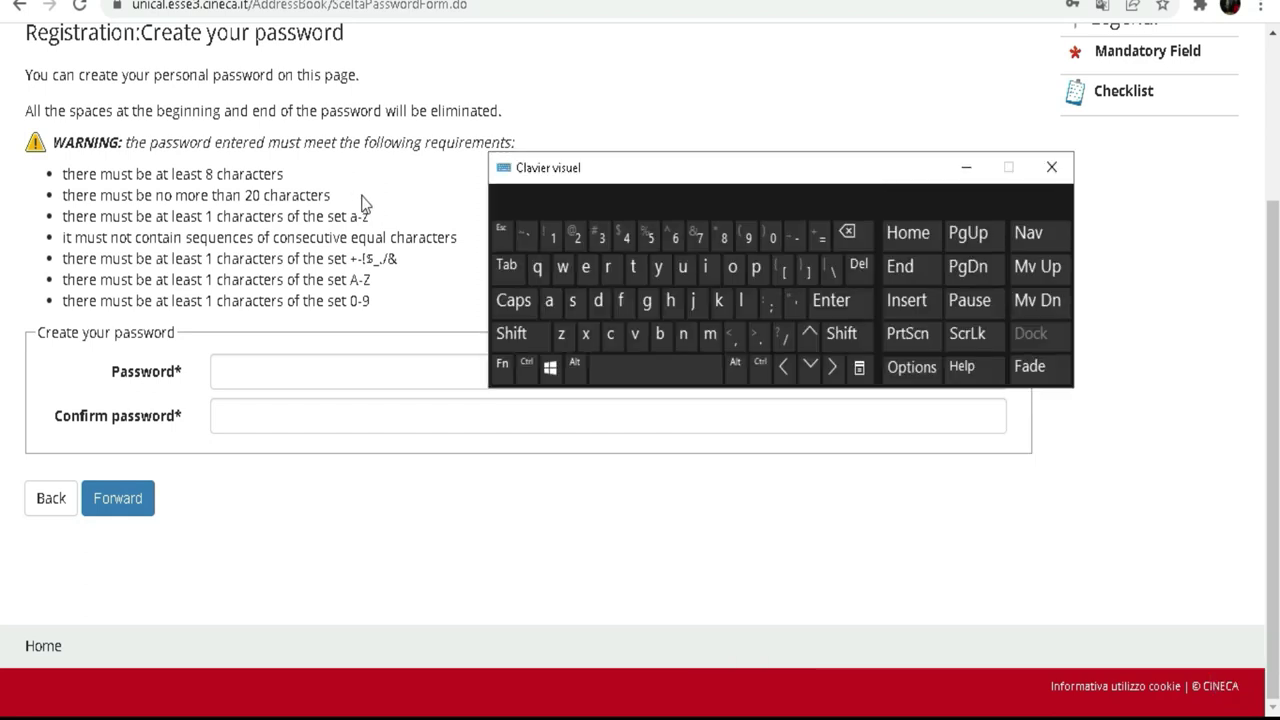
drag(655, 177, 700, 252)
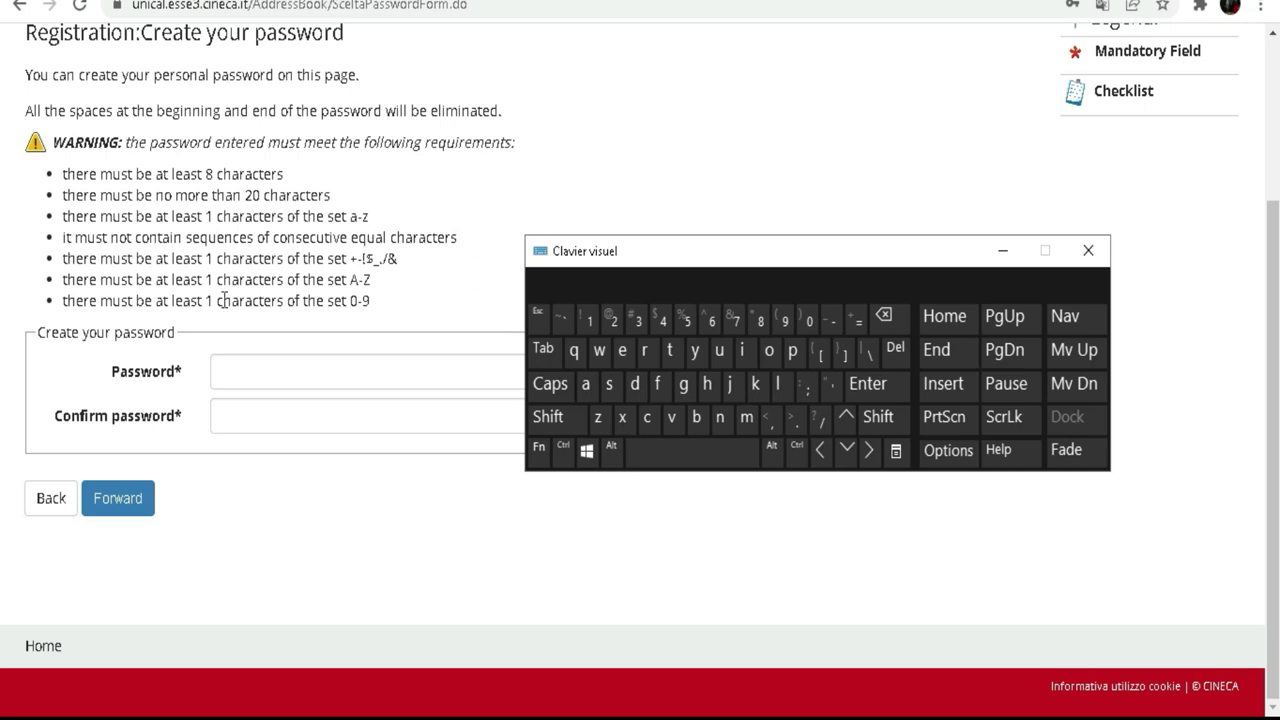
click(227, 373)
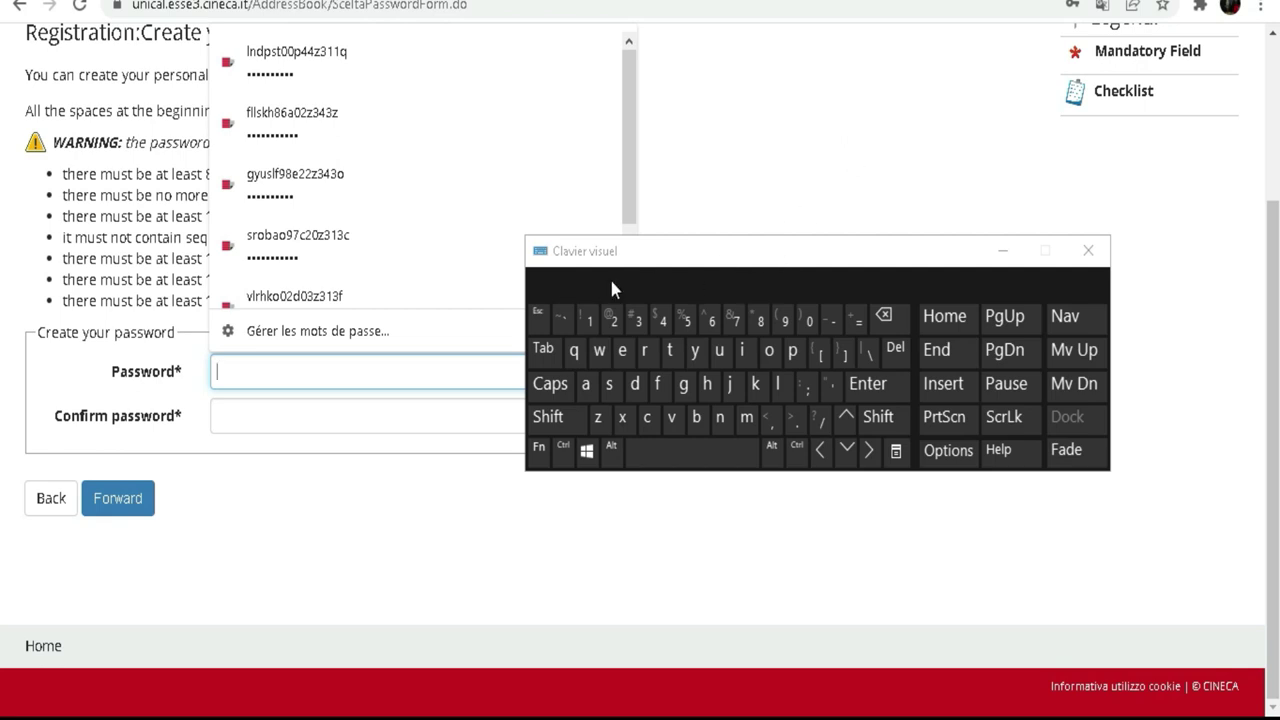
Step: Type the new password into Password and begin repeating it in Confirm password
click(555, 417)
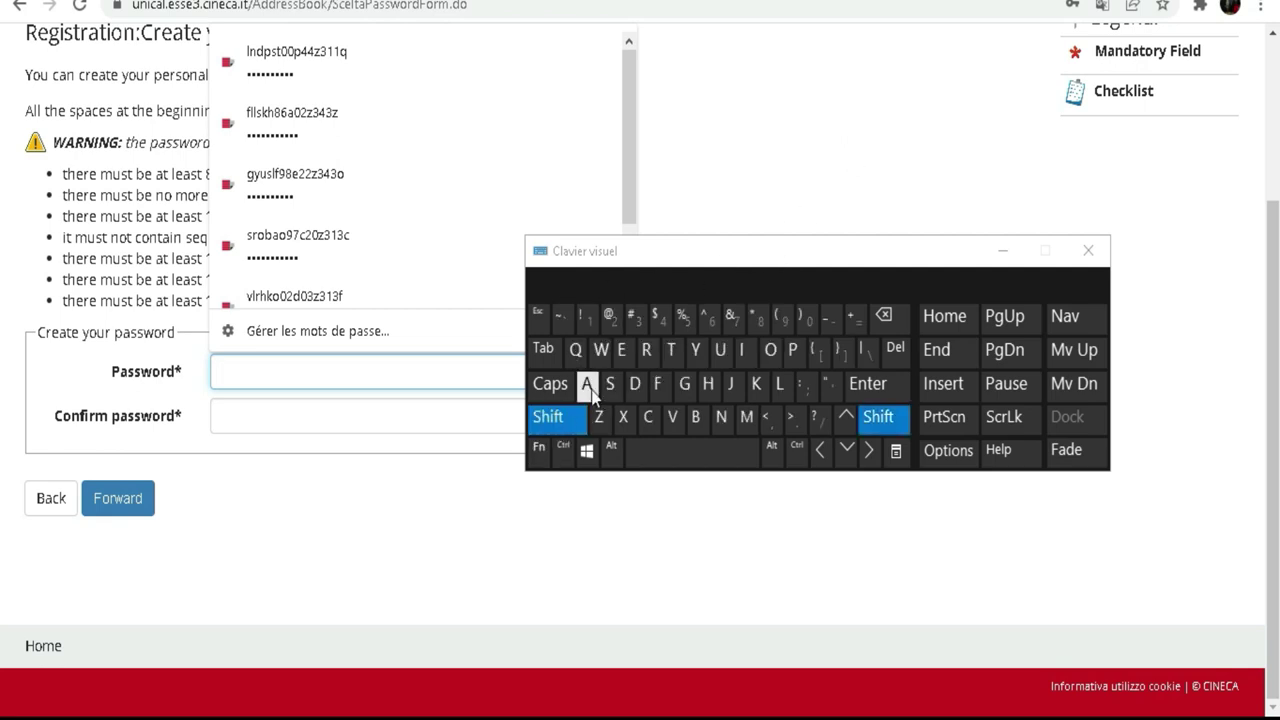
click(588, 385)
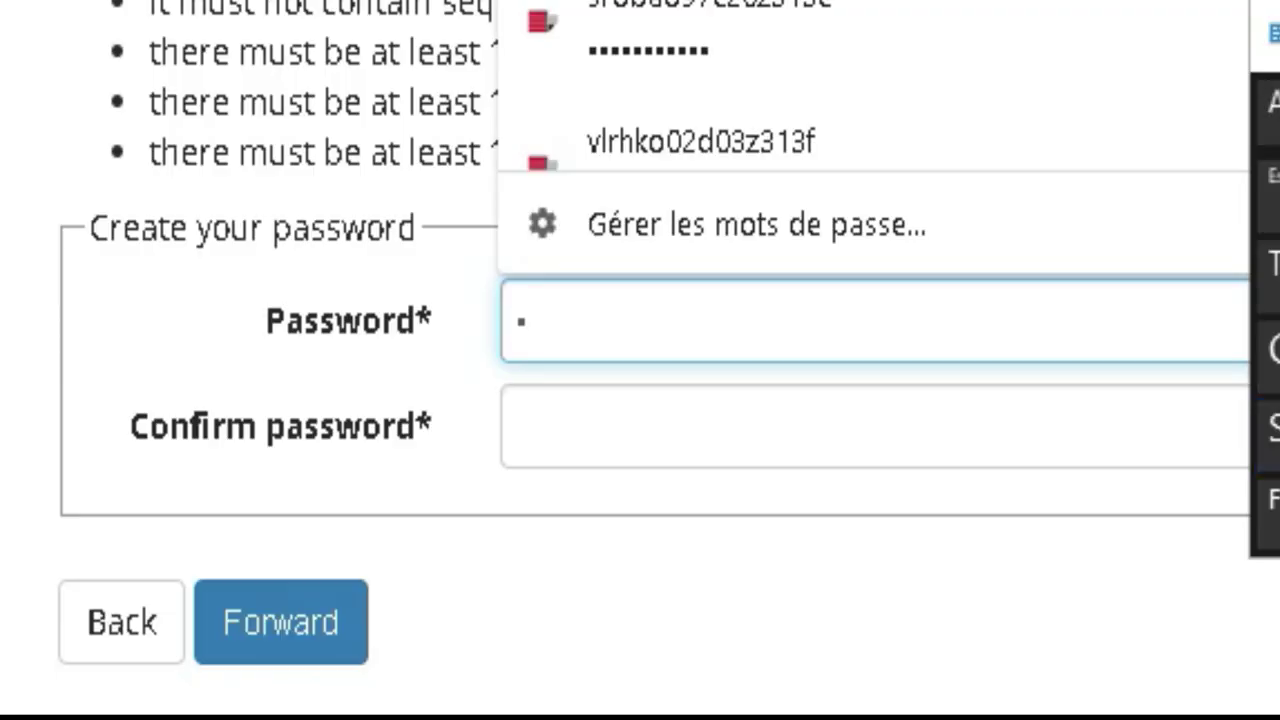
text(abcd)
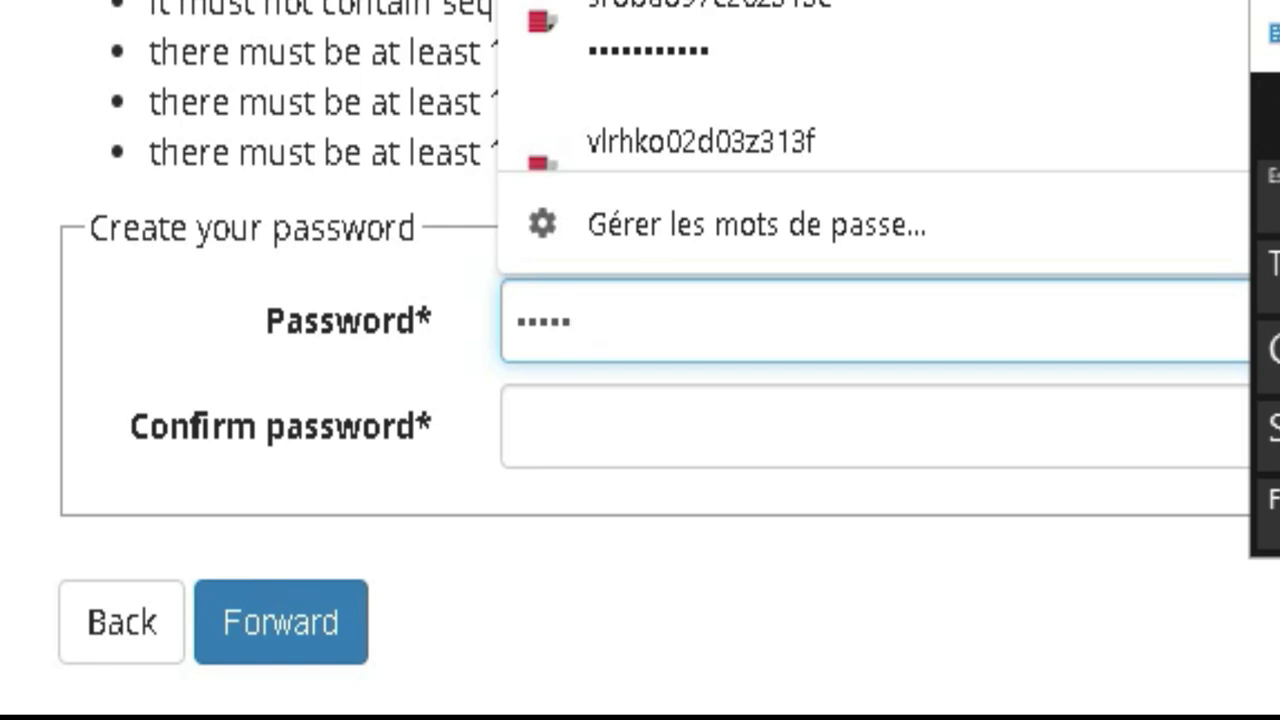
text(e)
text(•)
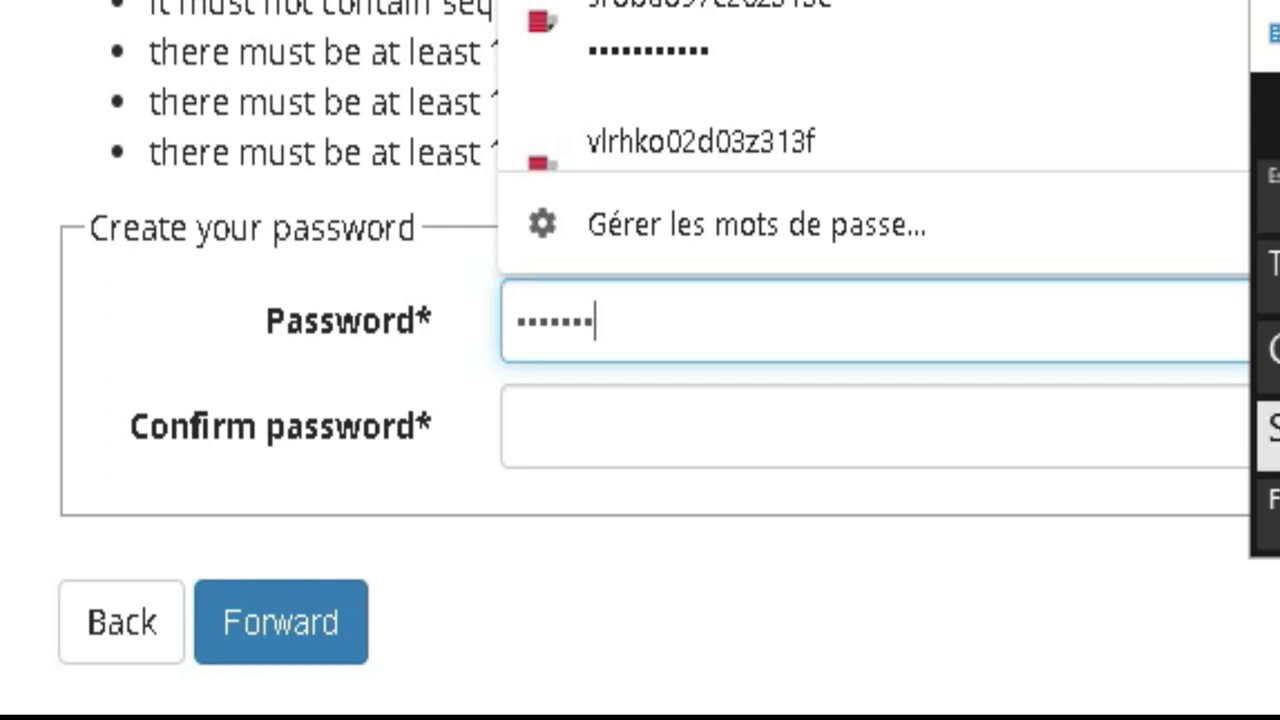
text(•)
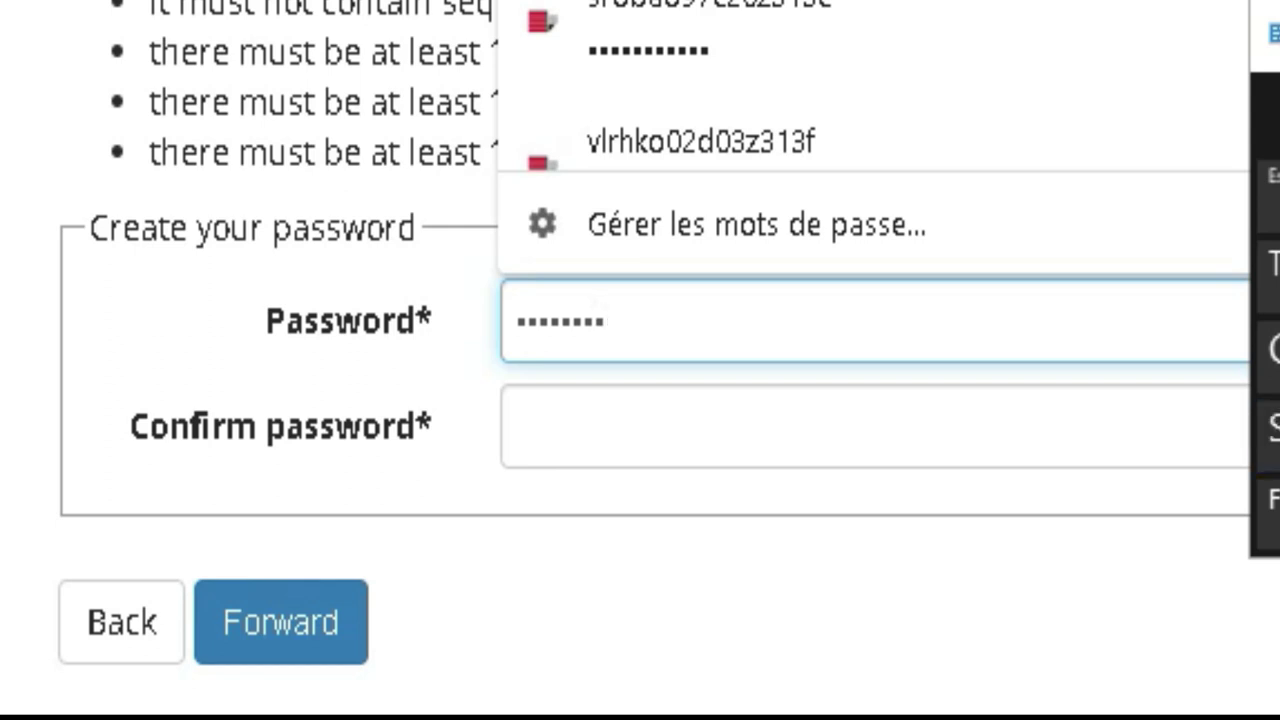
text(•)
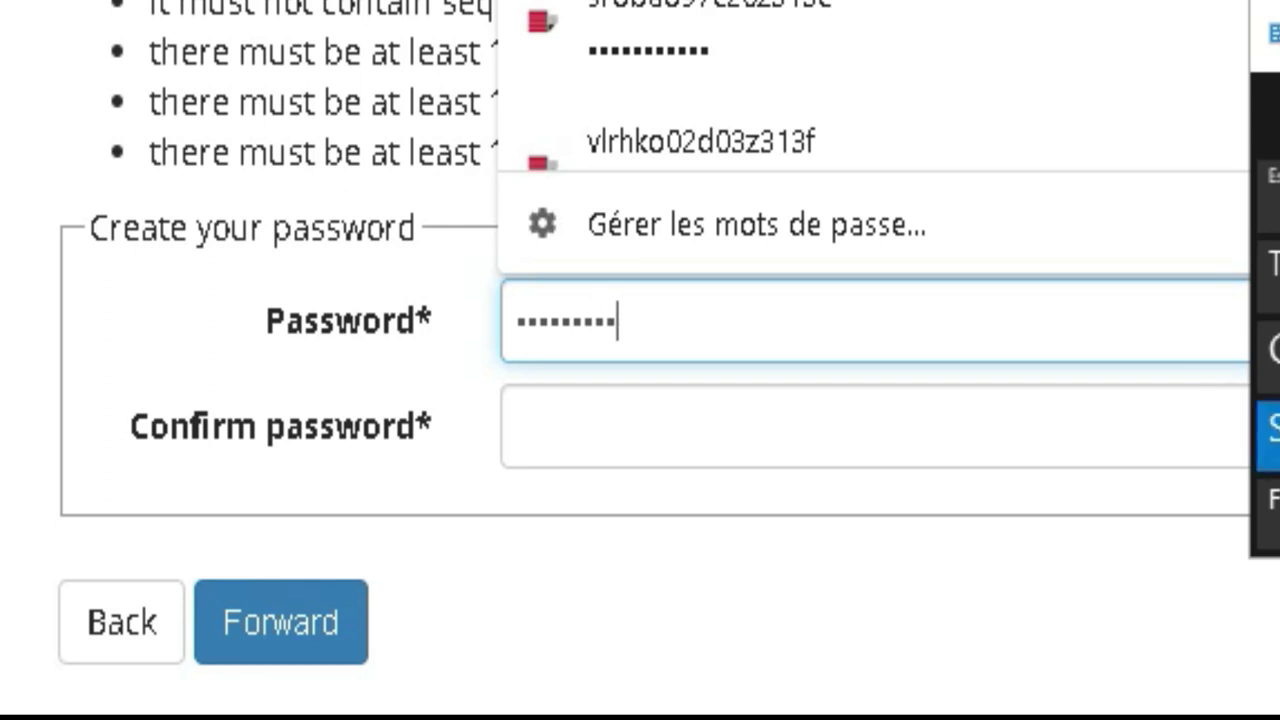
click(694, 429)
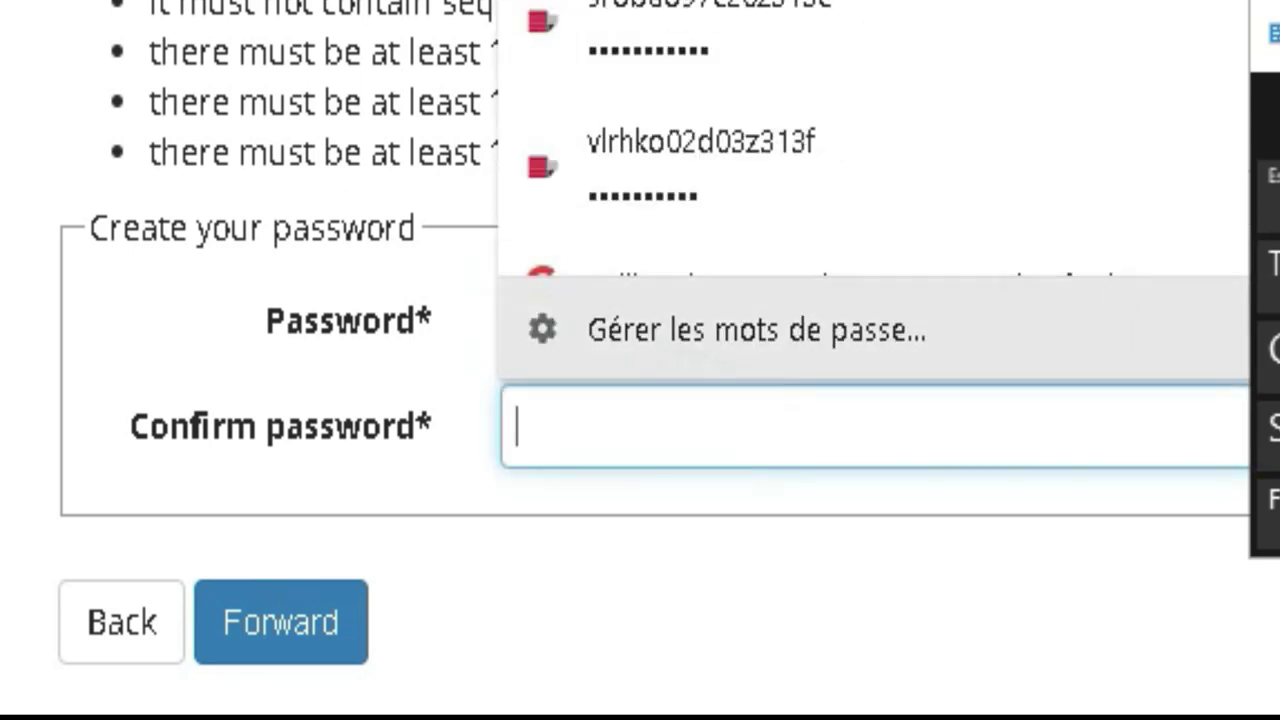
text(••)
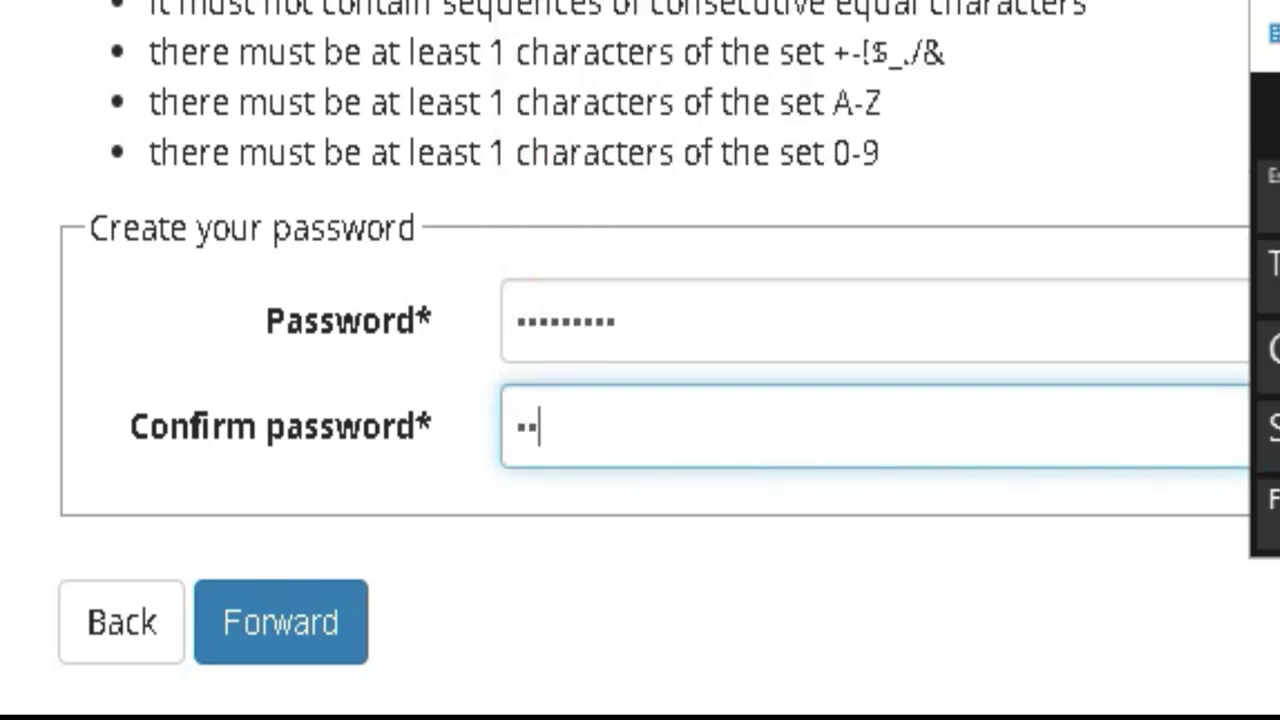
text(••••)
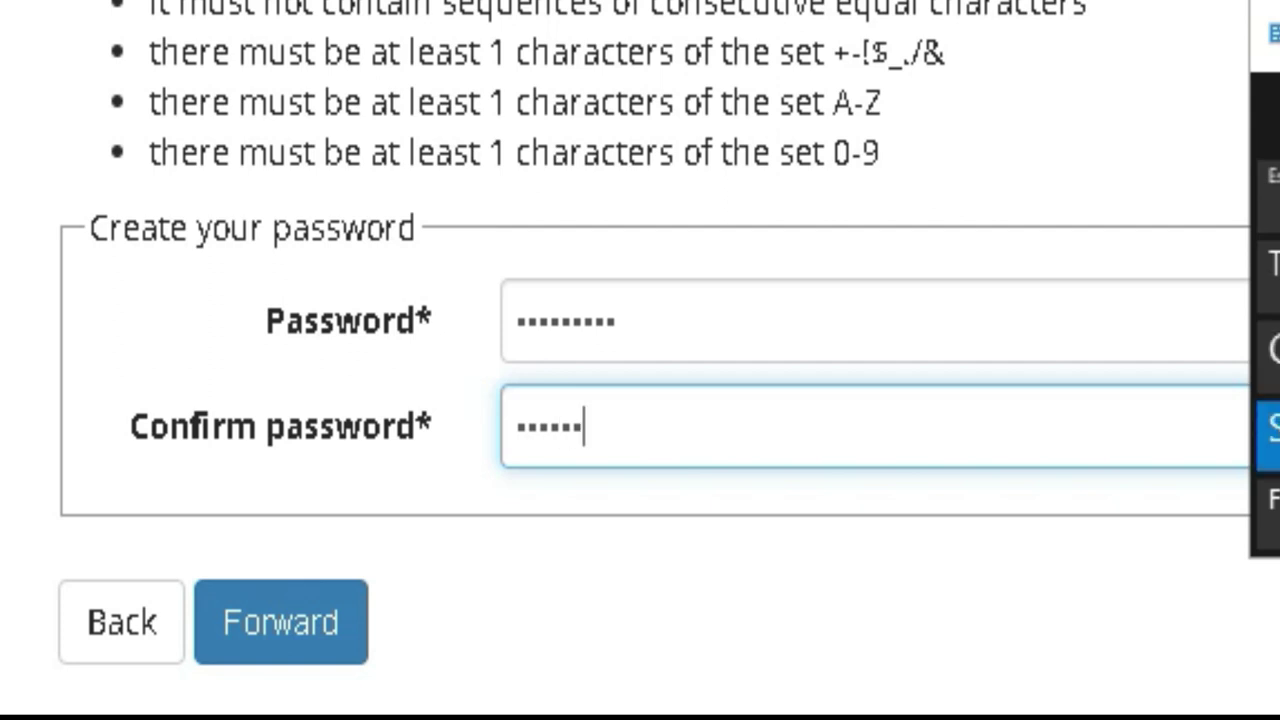
text(•)
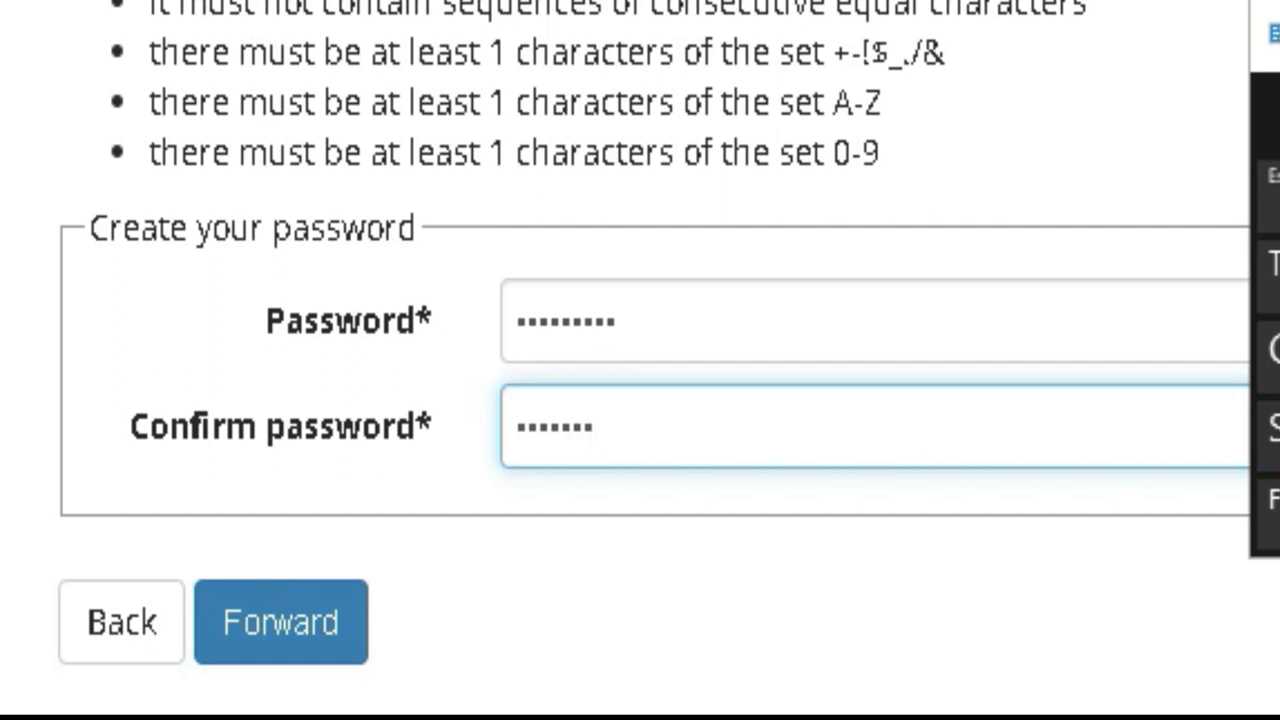
text(•)
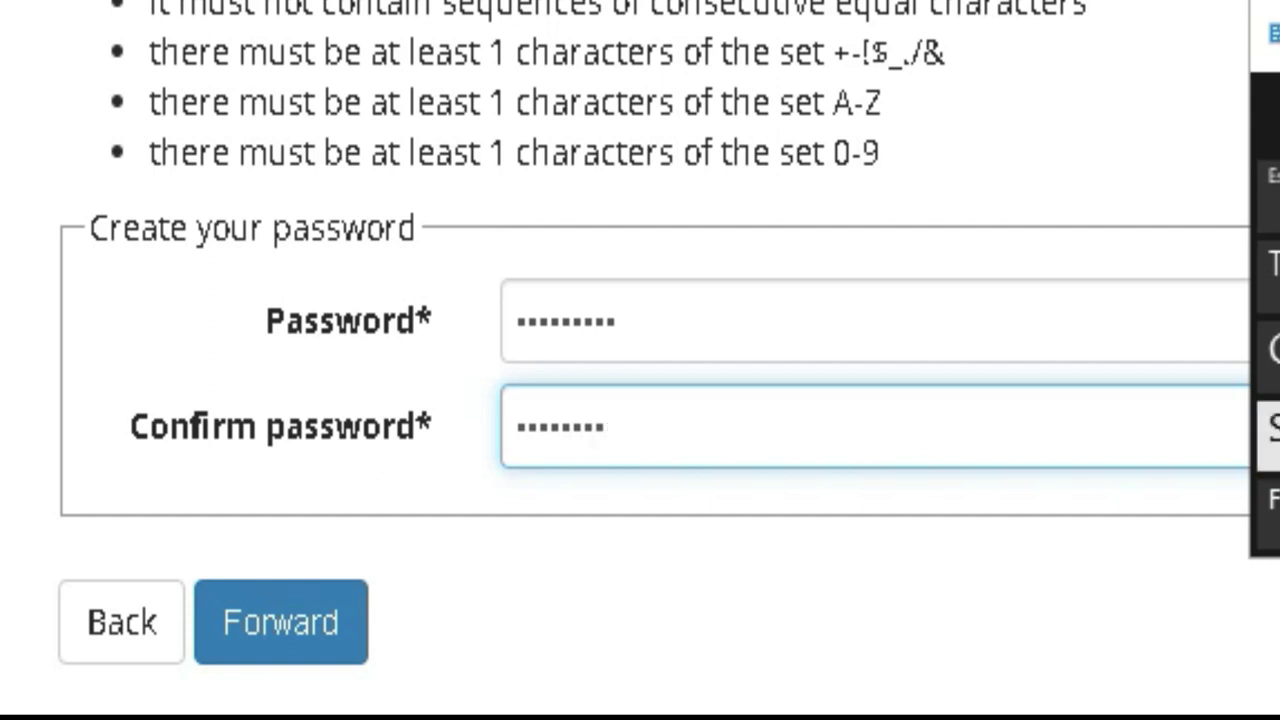
text(•)
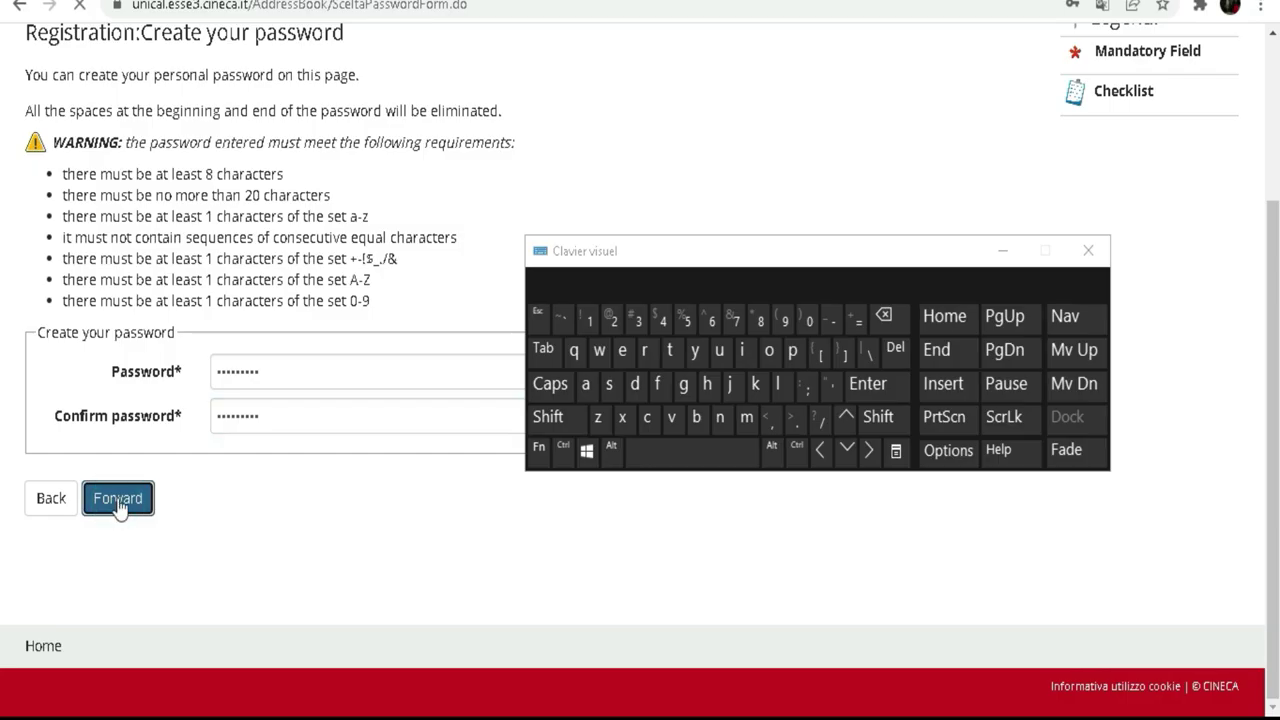
Step: Submit the new password with Forward and scroll the Registration Summary down to Conferma
click(282, 645)
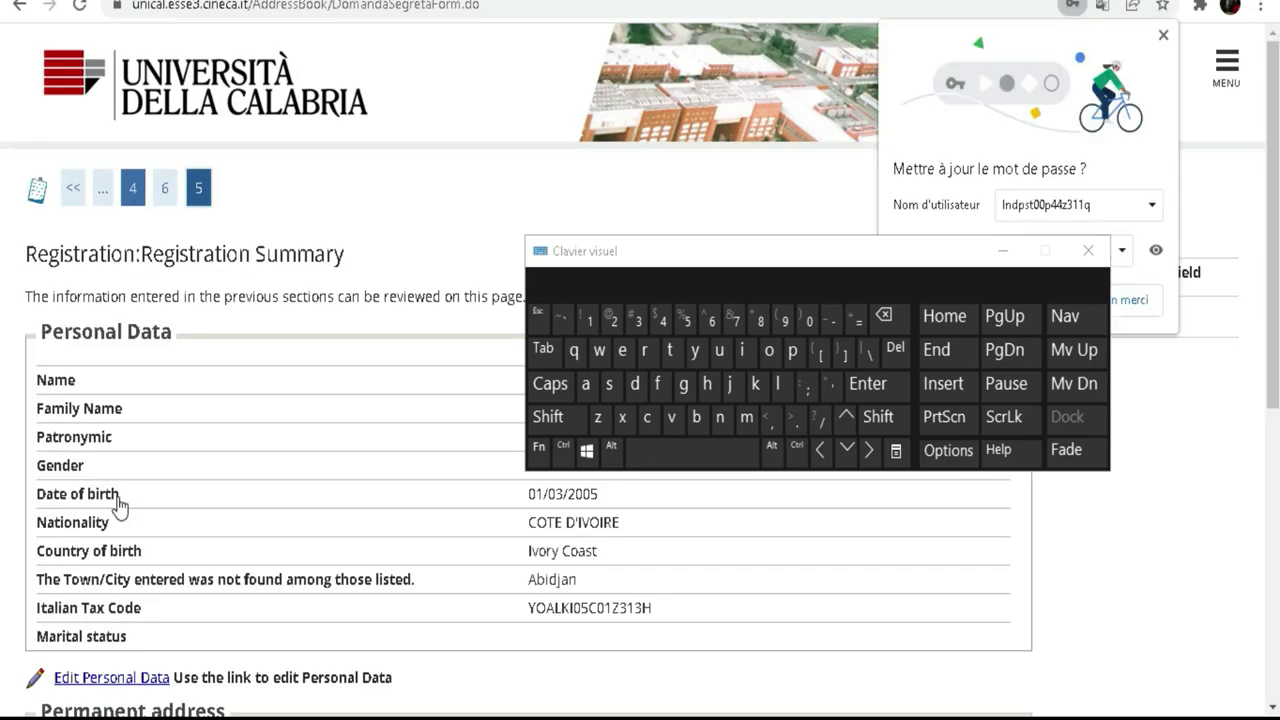
scroll(446, 262, down, 2)
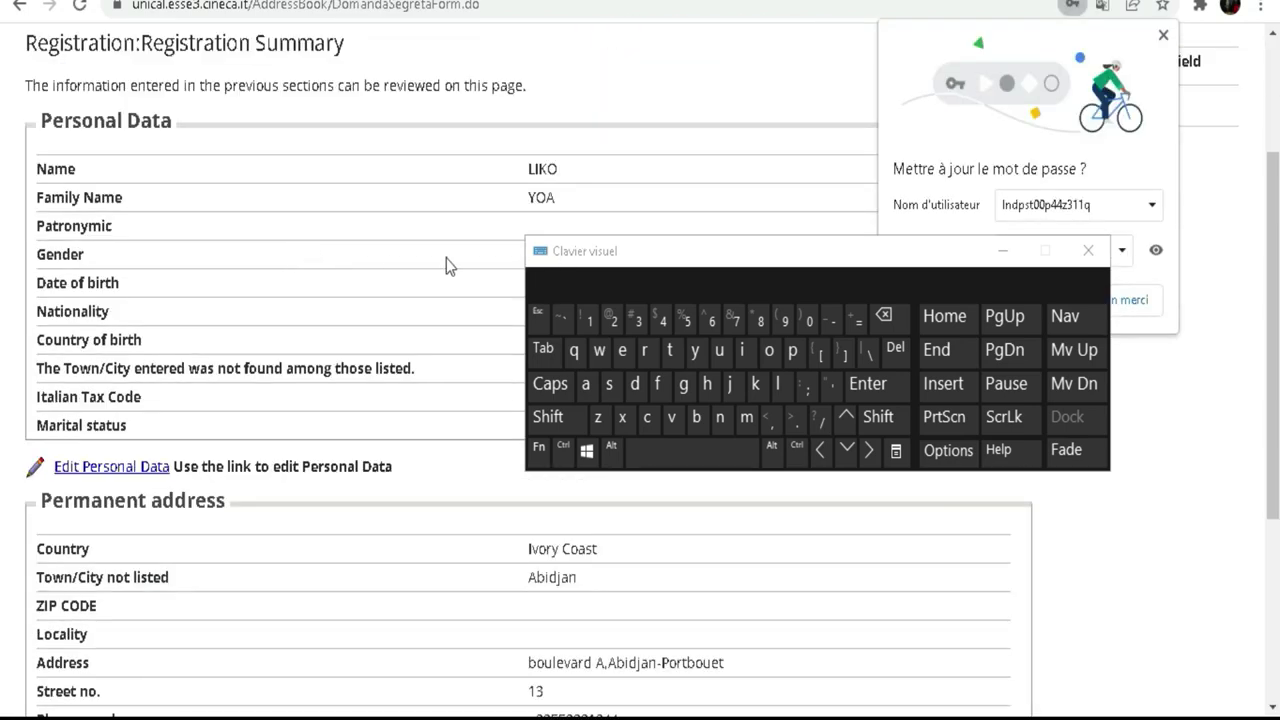
drag(678, 252, 764, 121)
scroll(145, 297, down, 2)
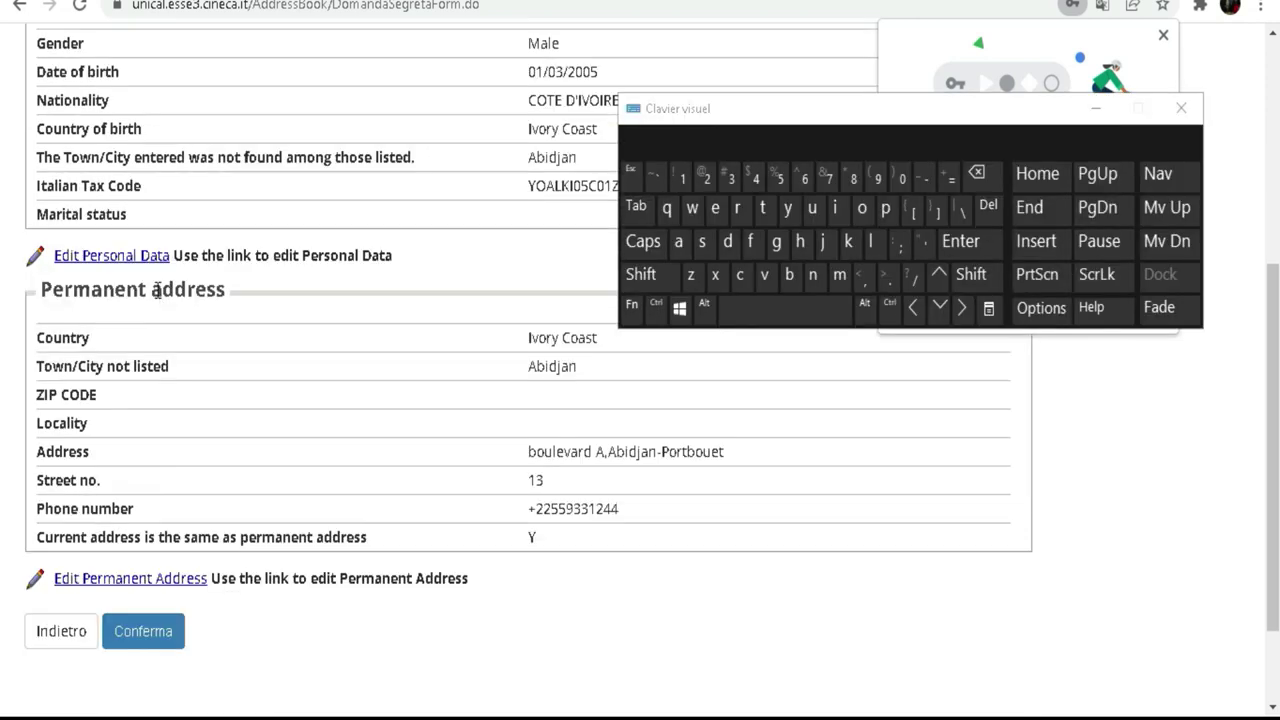
scroll(157, 291, up, 4)
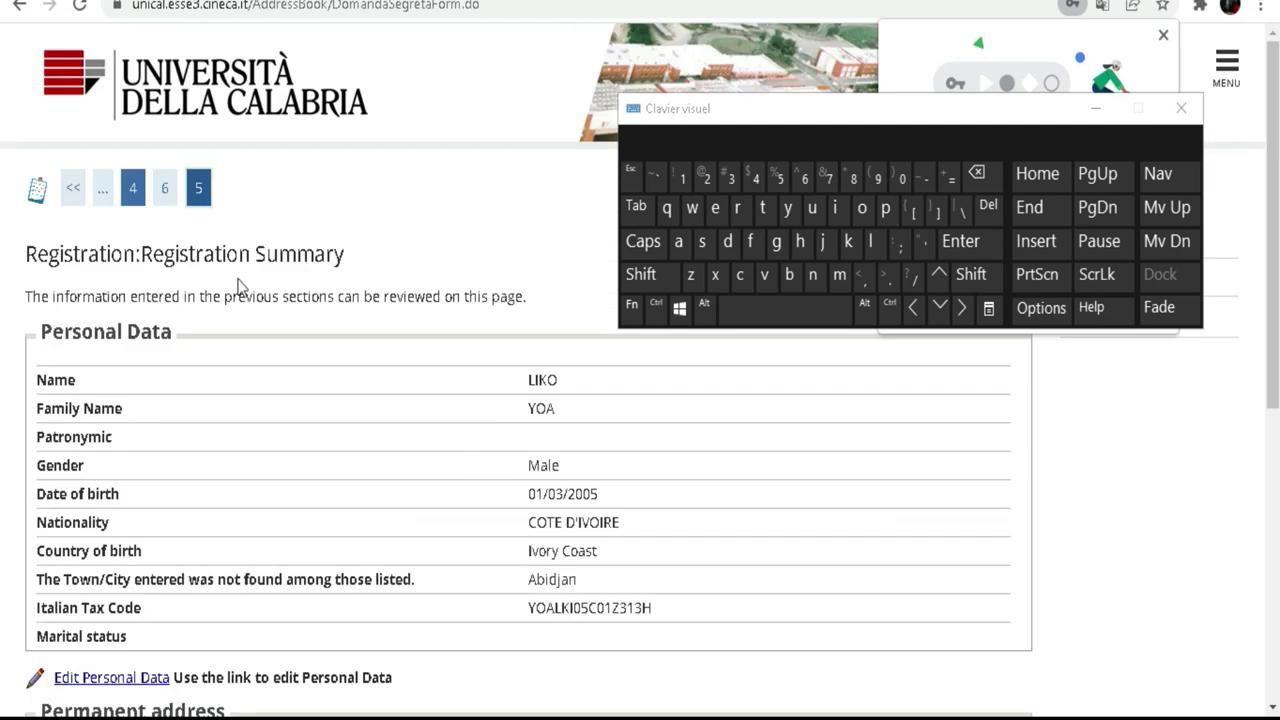
scroll(305, 355, down, 3)
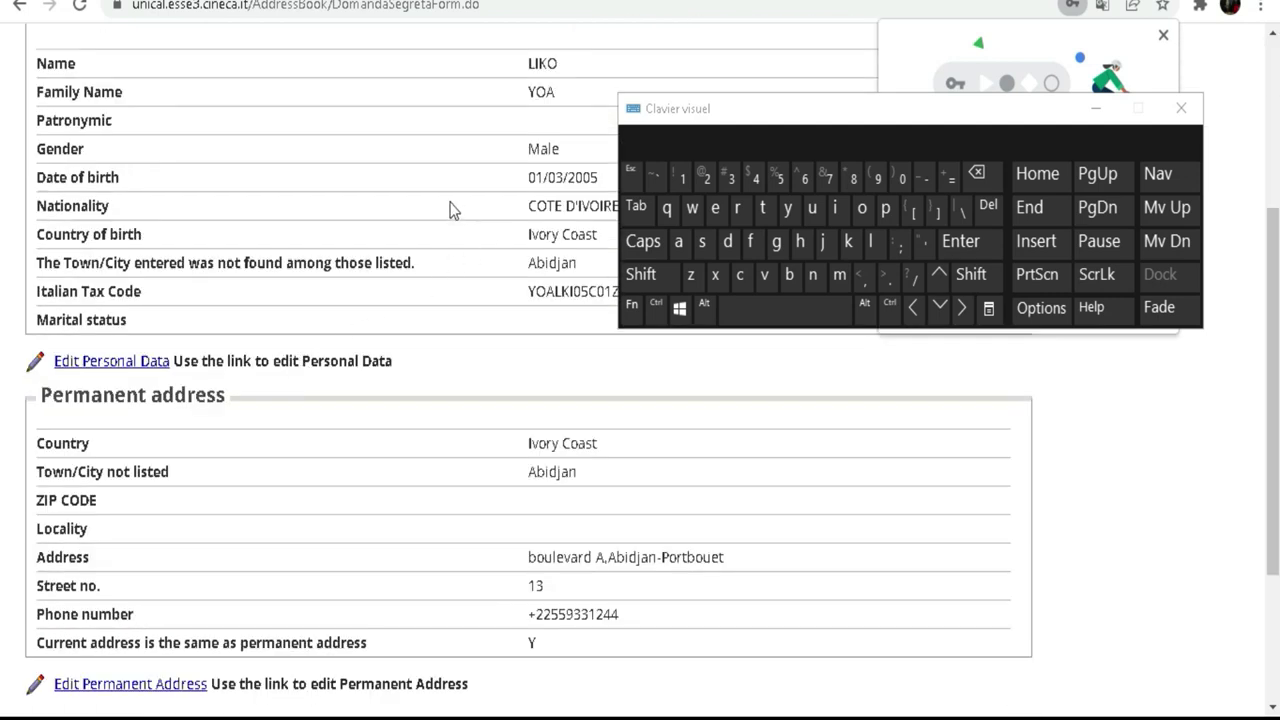
scroll(350, 304, down, 2)
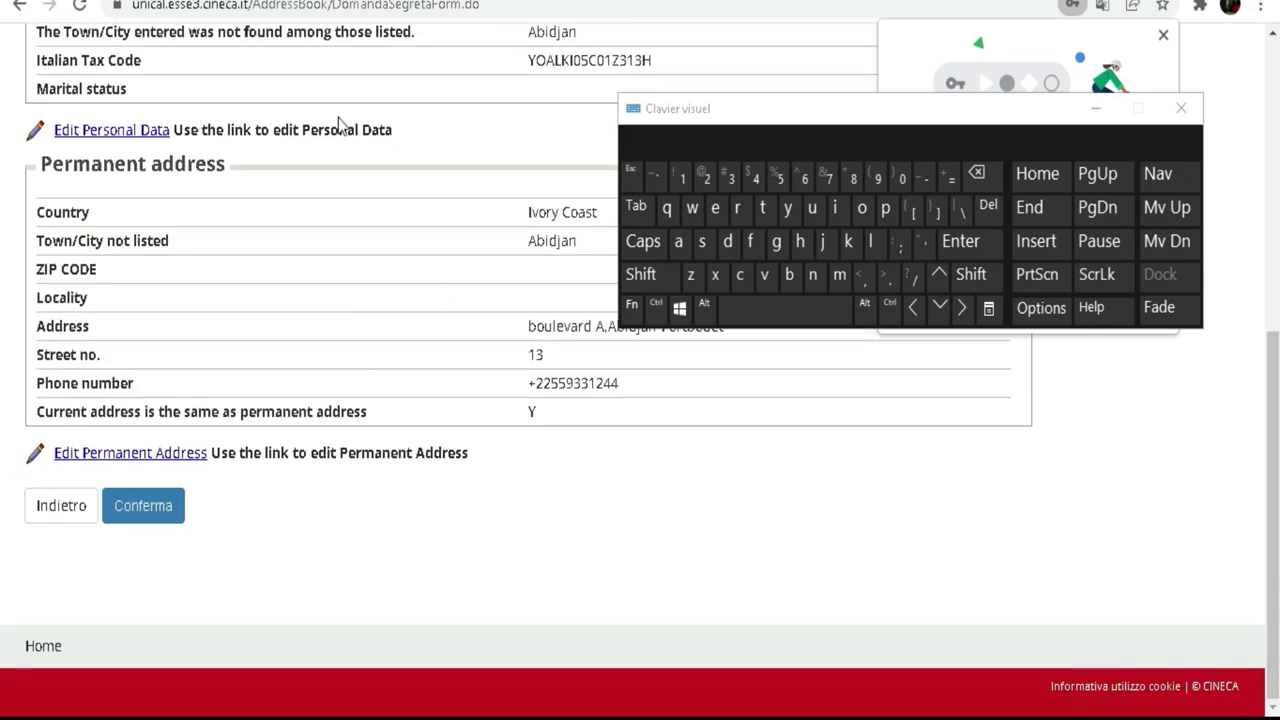
Step: Confirm the registration with Conferma and scroll down the Registration completed page
click(161, 506)
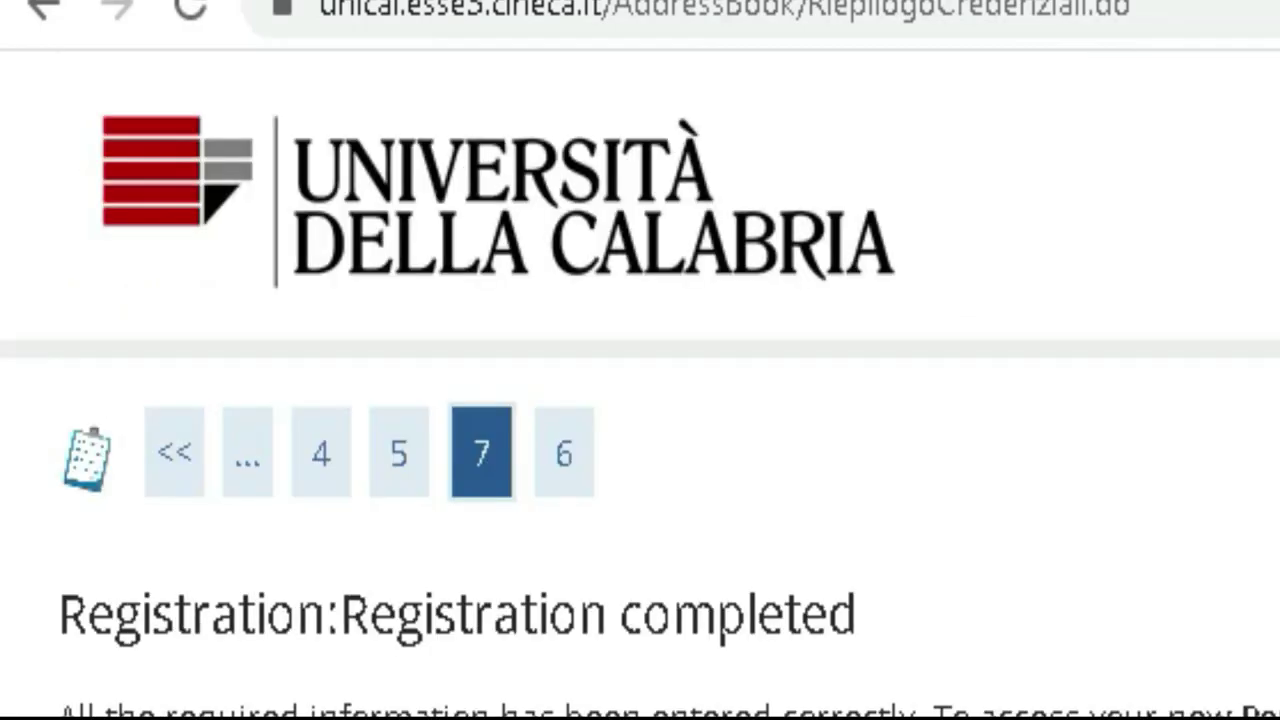
scroll(640, 400, down, 3)
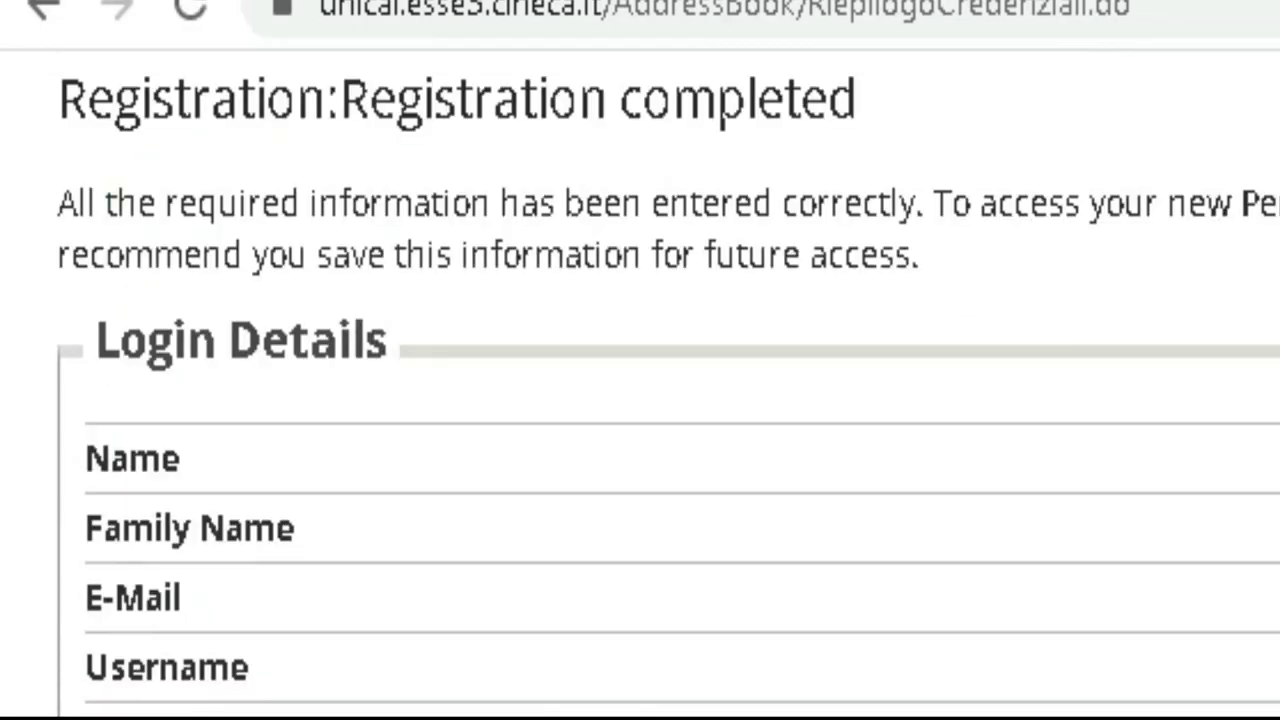
scroll(677, 672, down, 1)
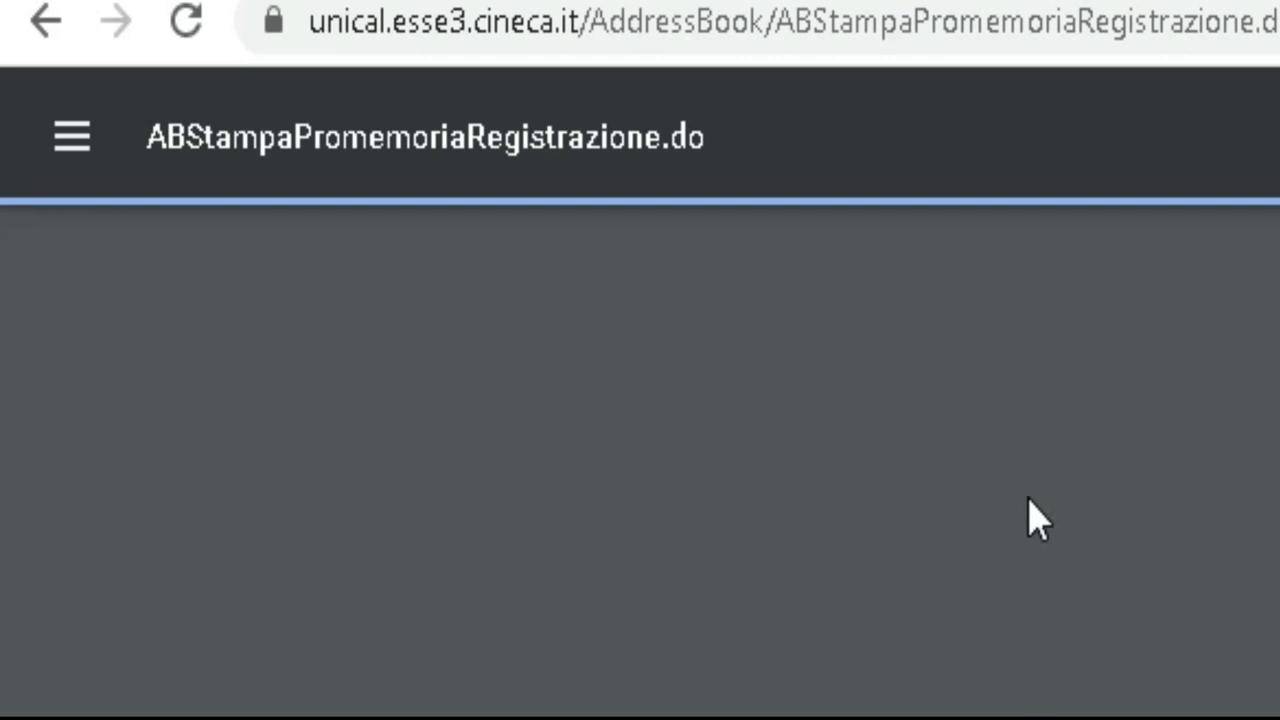
Step: Scroll through the registration reminder PDF, then go back to the Registration completed page
scroll(943, 460, down, 10)
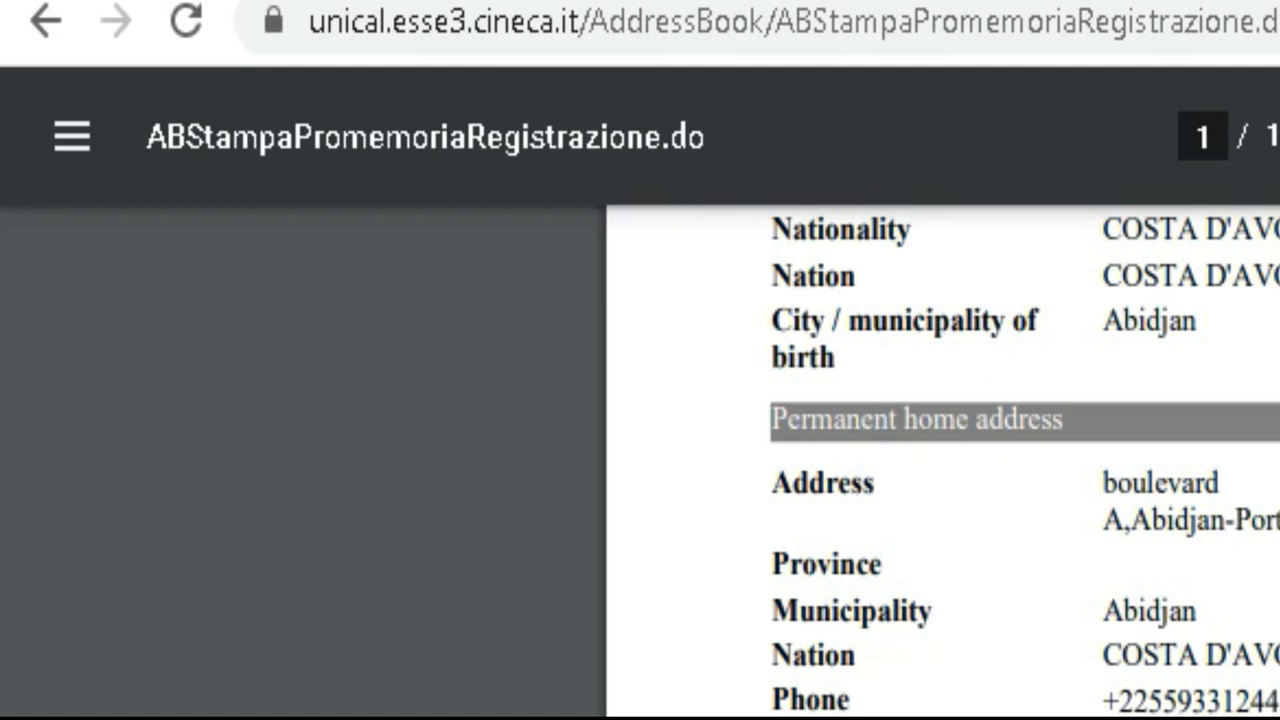
scroll(943, 460, up, 5)
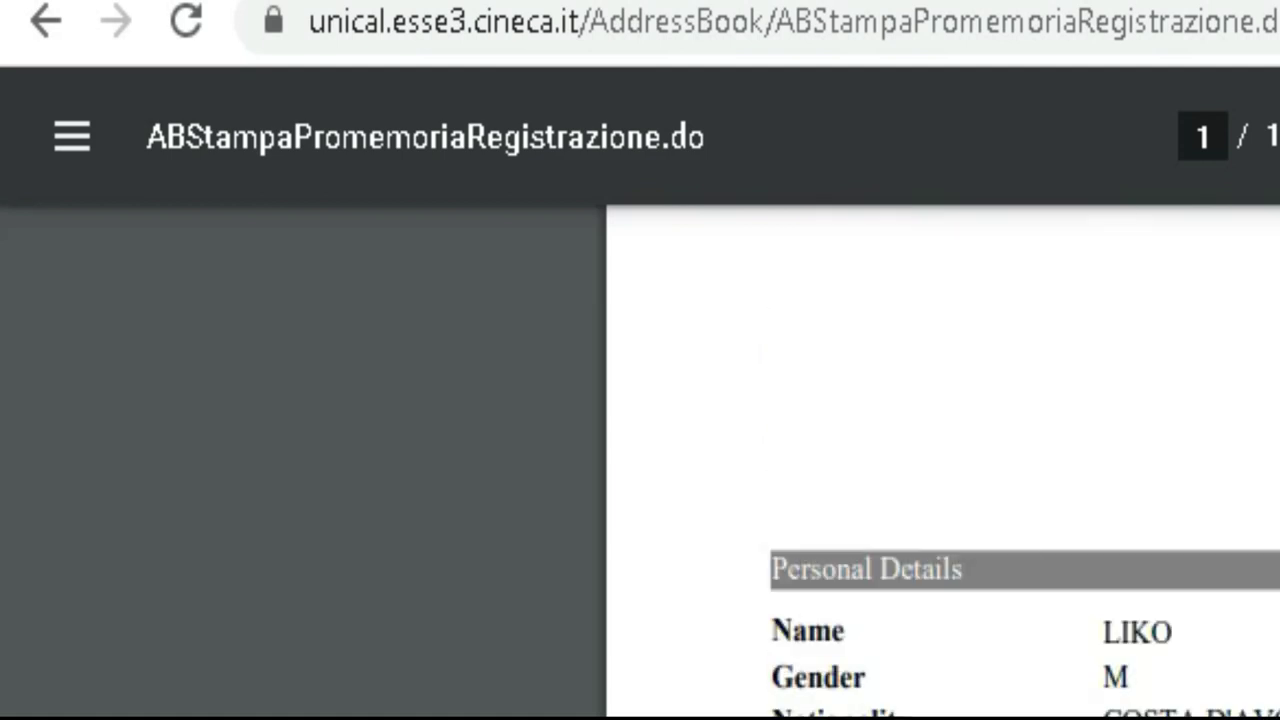
click(60, 40)
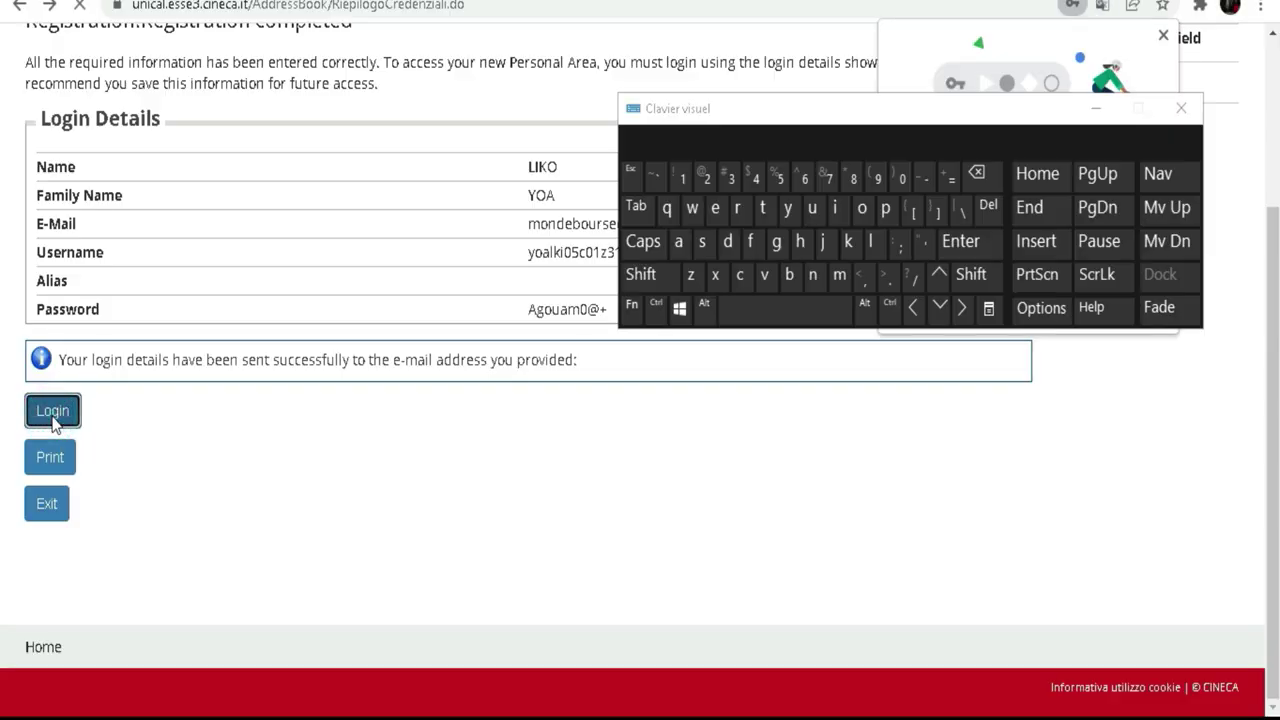
Step: Log in with the new username and password after updating Chrome's saved password; it returns Invalid credentials
click(51, 409)
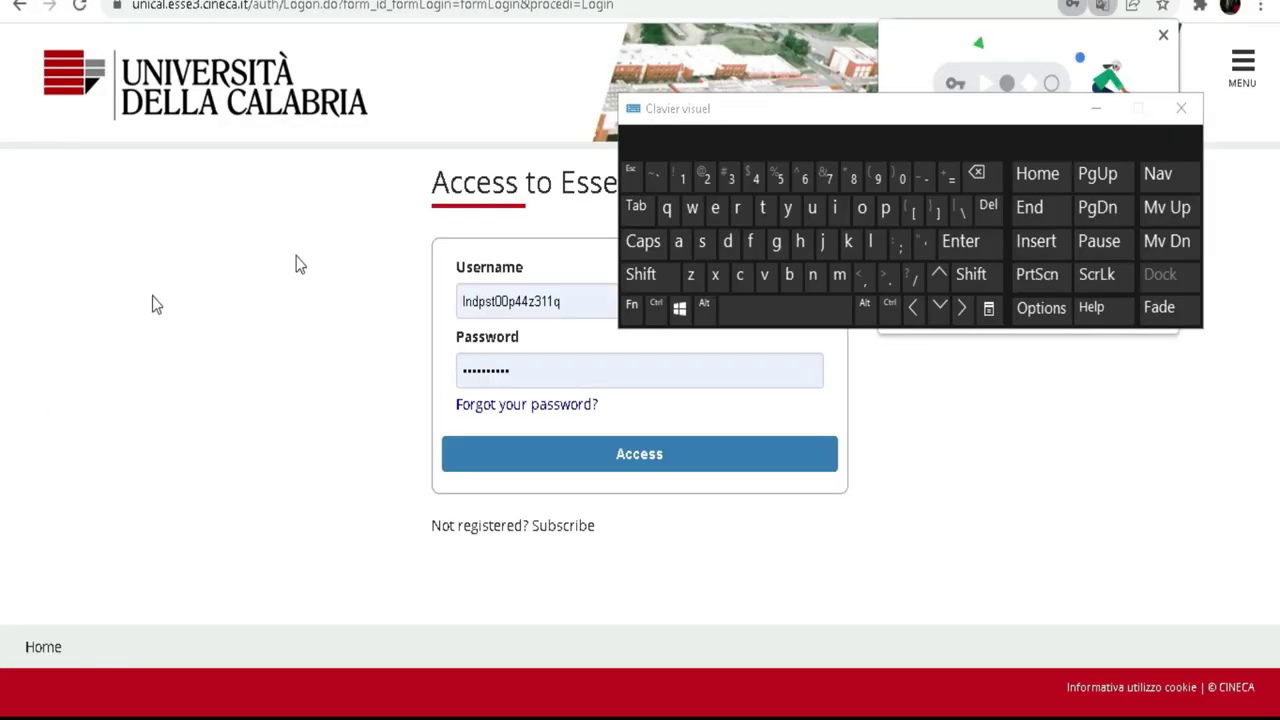
drag(914, 105, 408, 2)
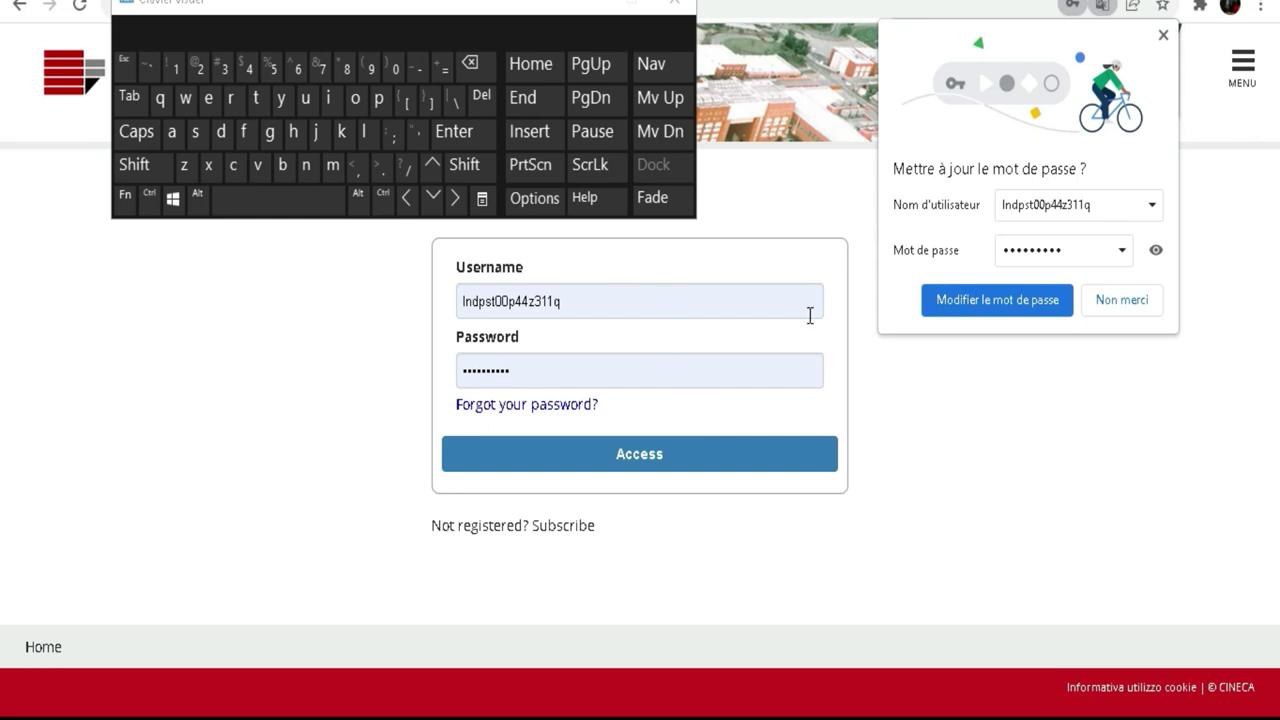
click(934, 309)
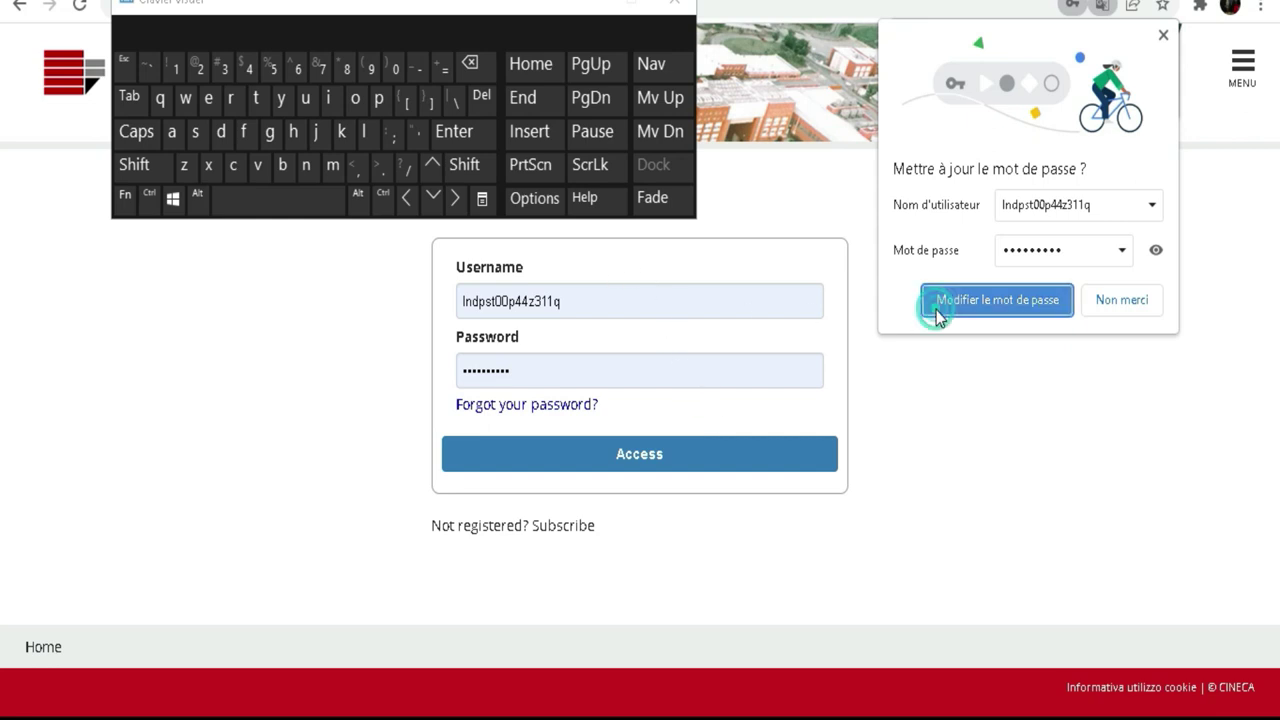
click(607, 458)
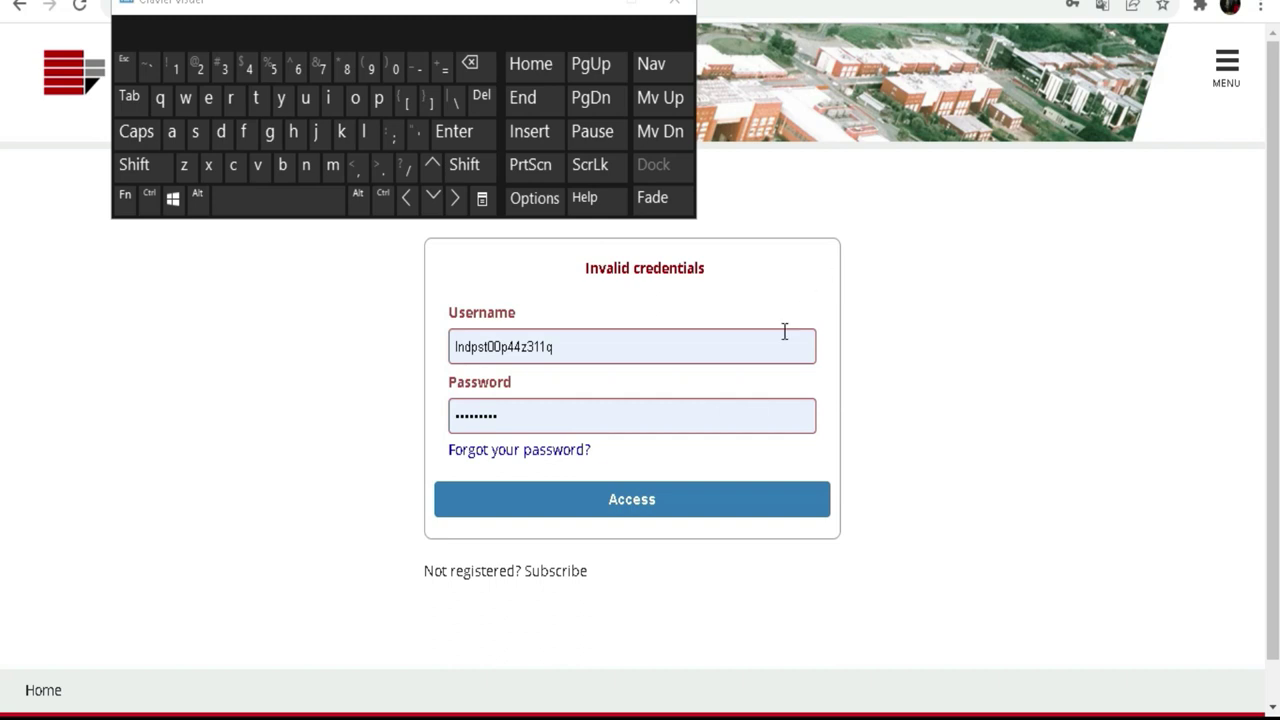
click(589, 346)
click(297, 347)
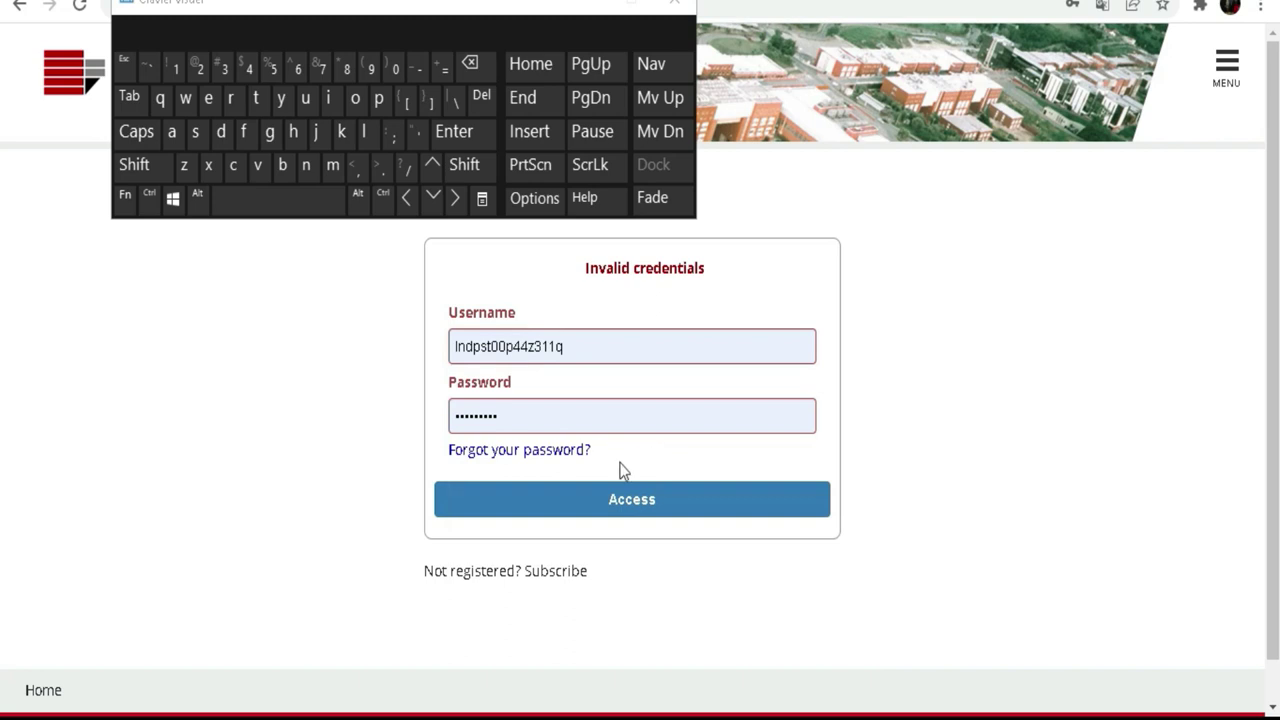
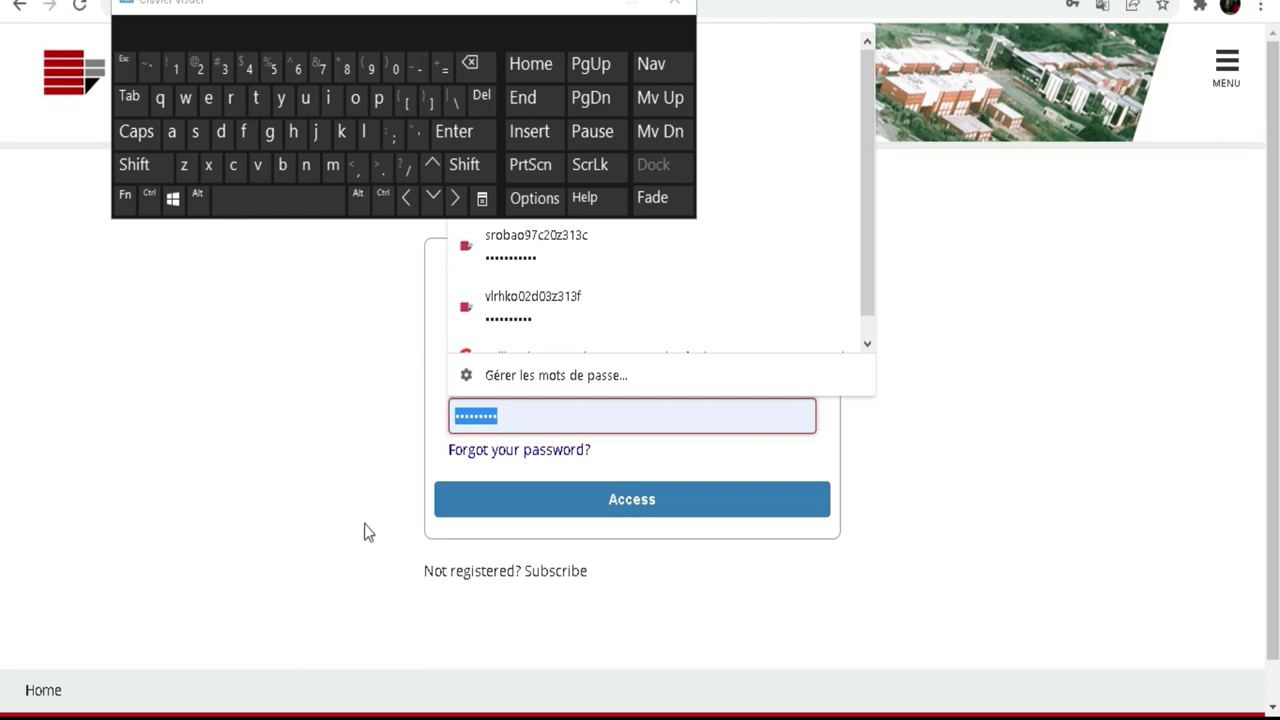
Step: Dismiss the saved-password suggestions and close the On-Screen Keyboard to reveal the Invalid credentials warning
click(1068, 414)
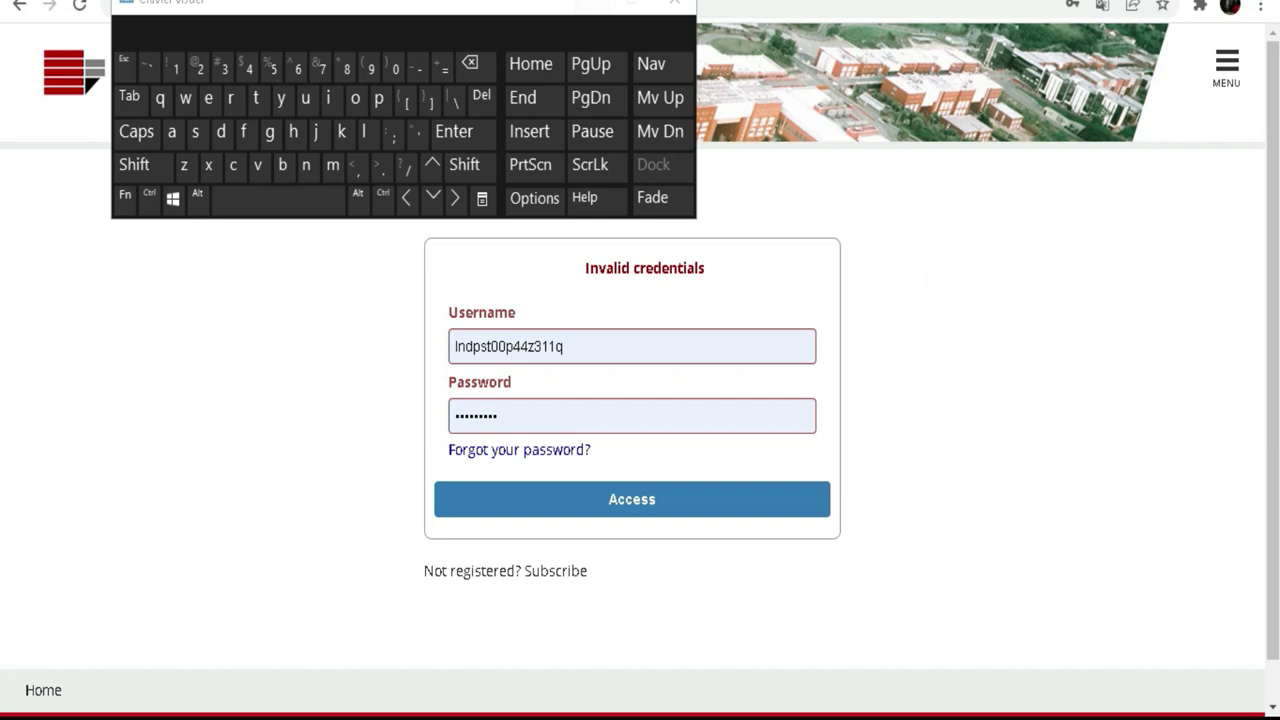
click(578, 6)
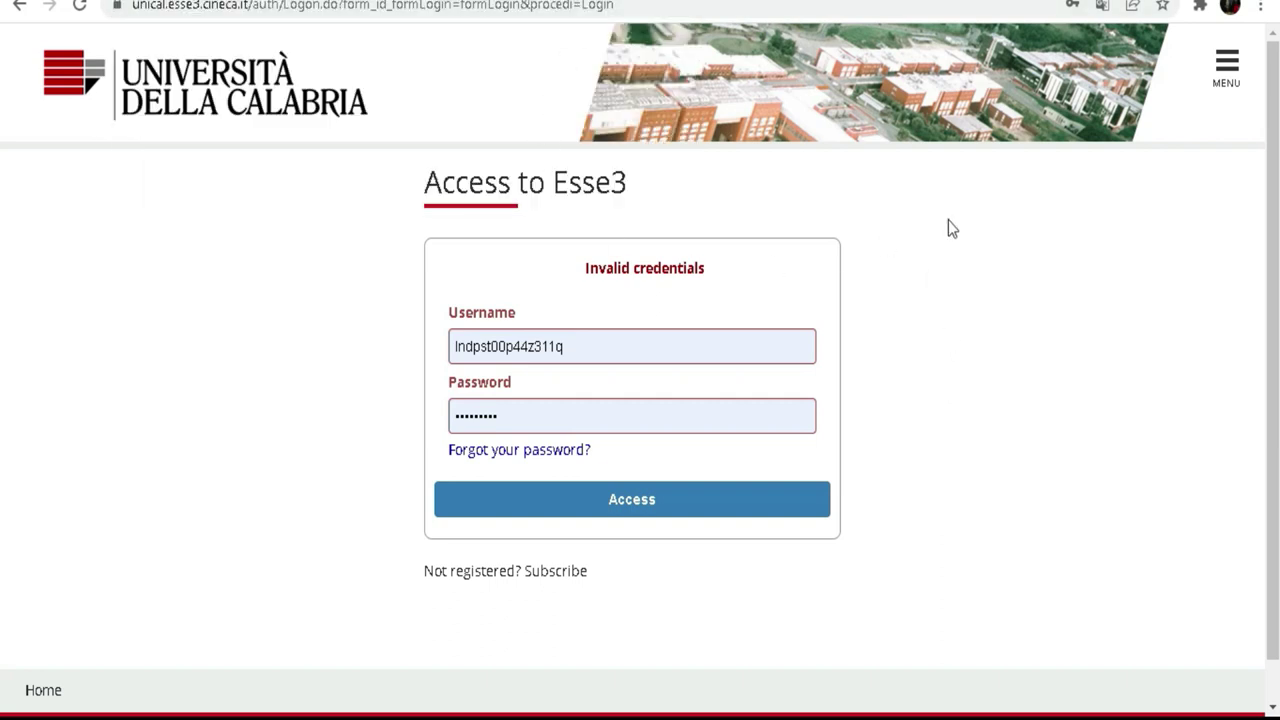